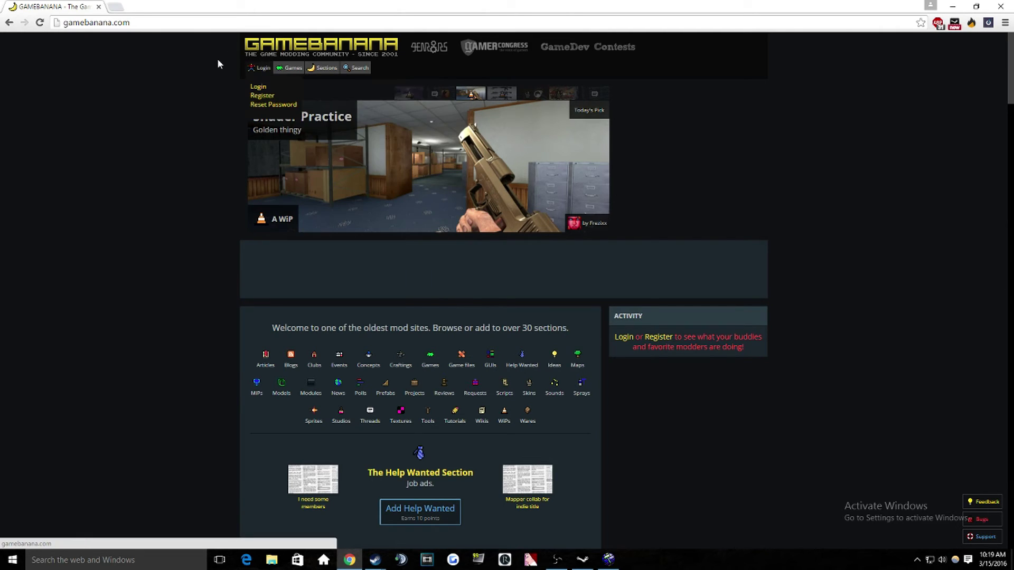
# Open the Prefabs section for Counter-Strike: Source on GameBanana.
pyautogui.moveTo(279, 64)
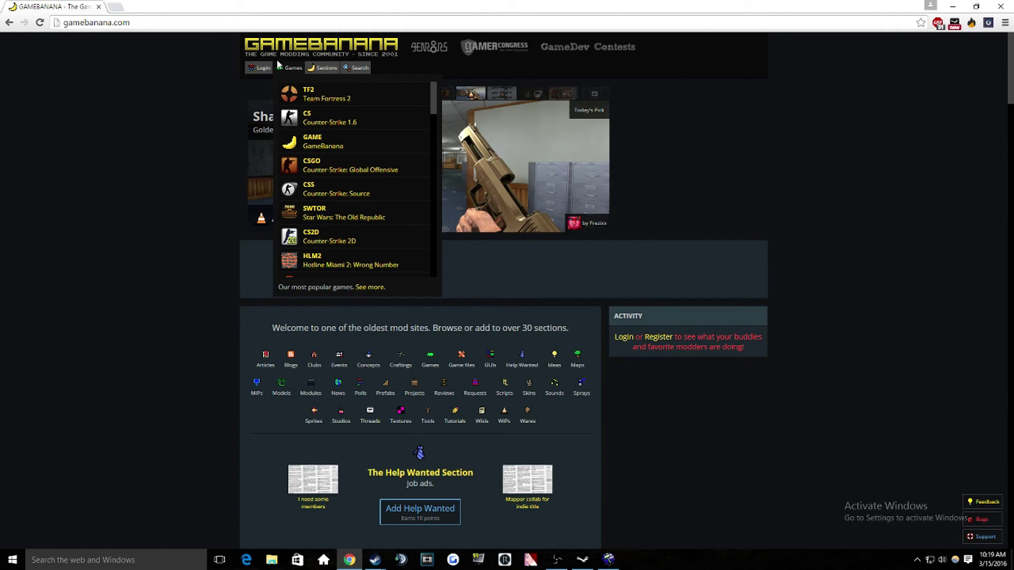
pyautogui.click(319, 198)
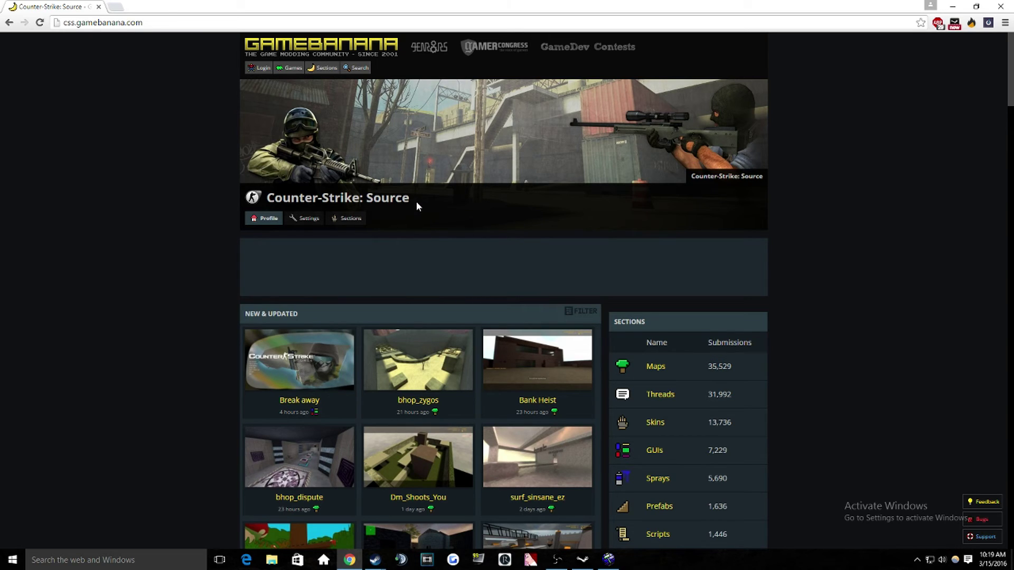
pyautogui.scroll(-5, 414, 202)
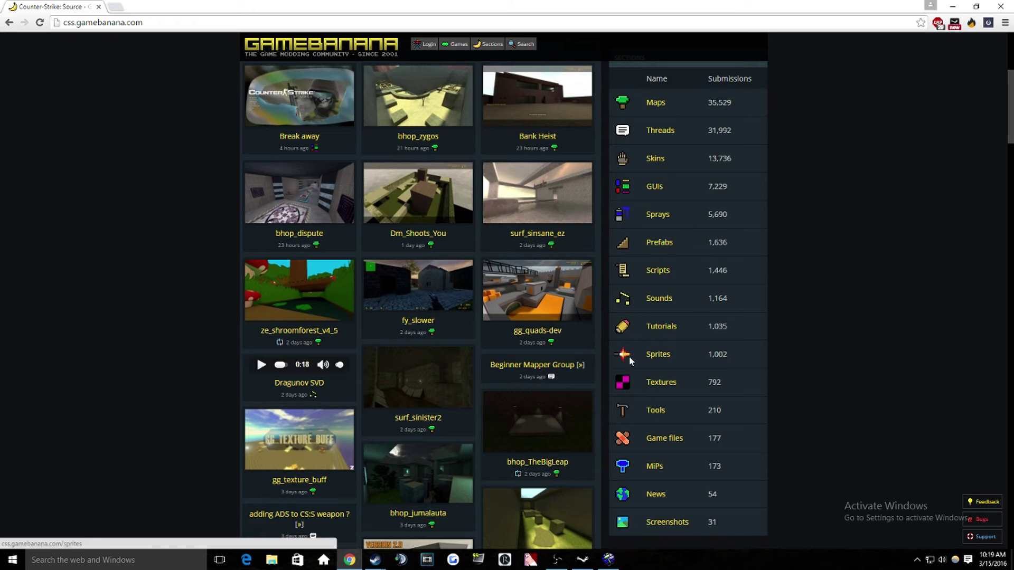
pyautogui.scroll(5, 503, 217)
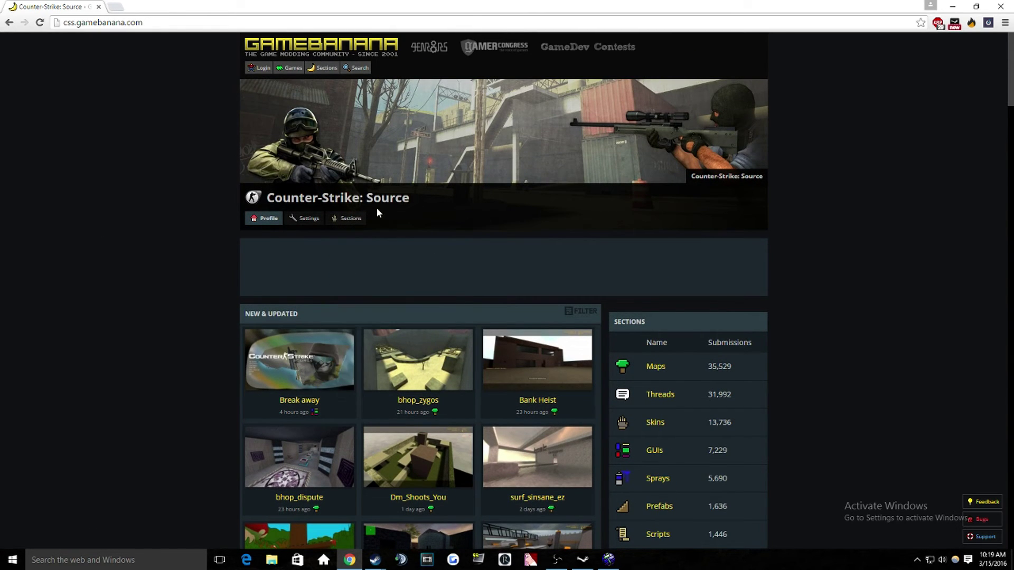
pyautogui.scroll(-5, 516, 208)
pyautogui.scroll(4, 607, 276)
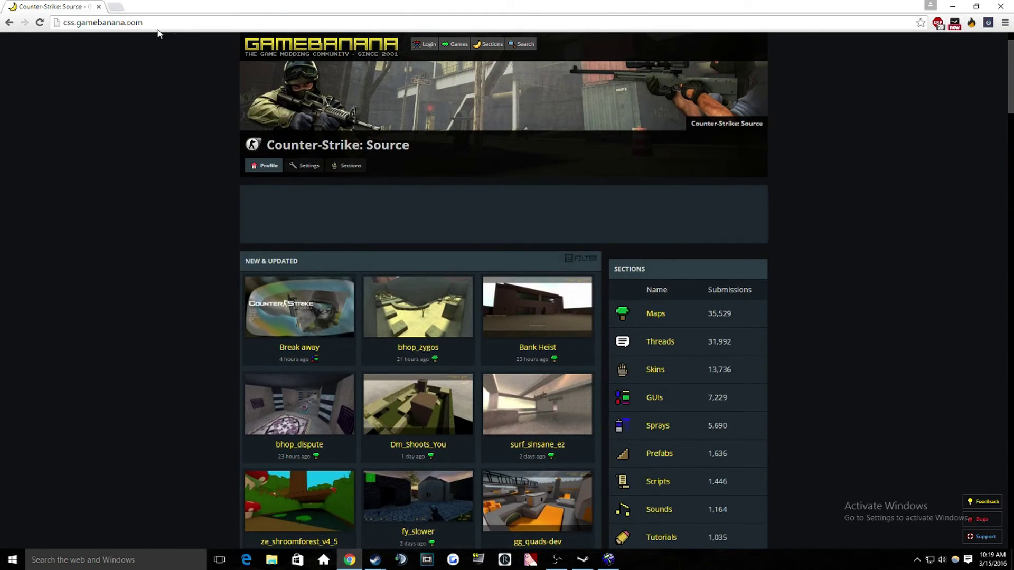
pyautogui.scroll(-3, 627, 231)
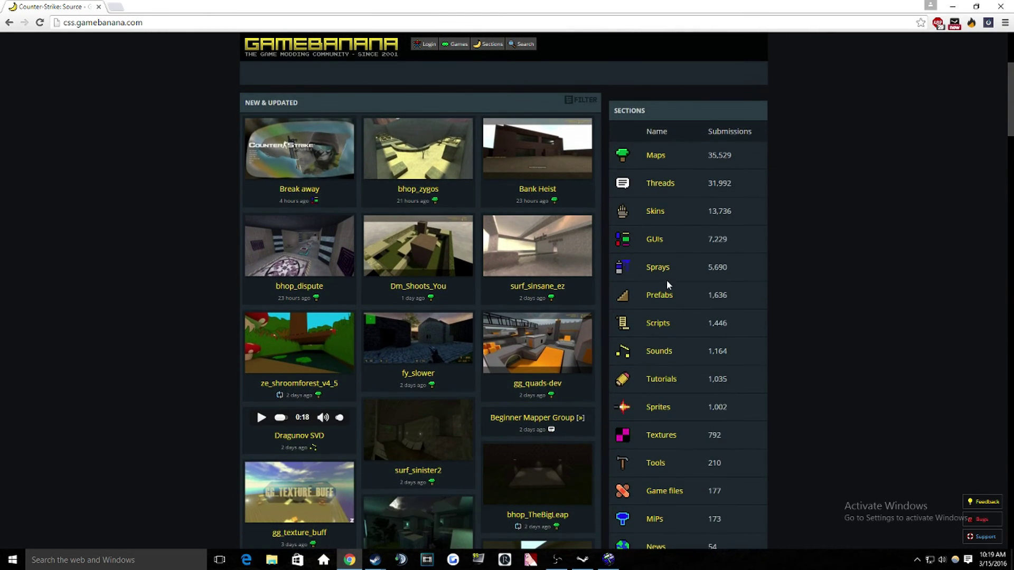
pyautogui.click(665, 292)
# Find the Simple 1-Bhop System prefab on page 2 of the prefab listing and open its page.
pyautogui.scroll(-7, 243, 174)
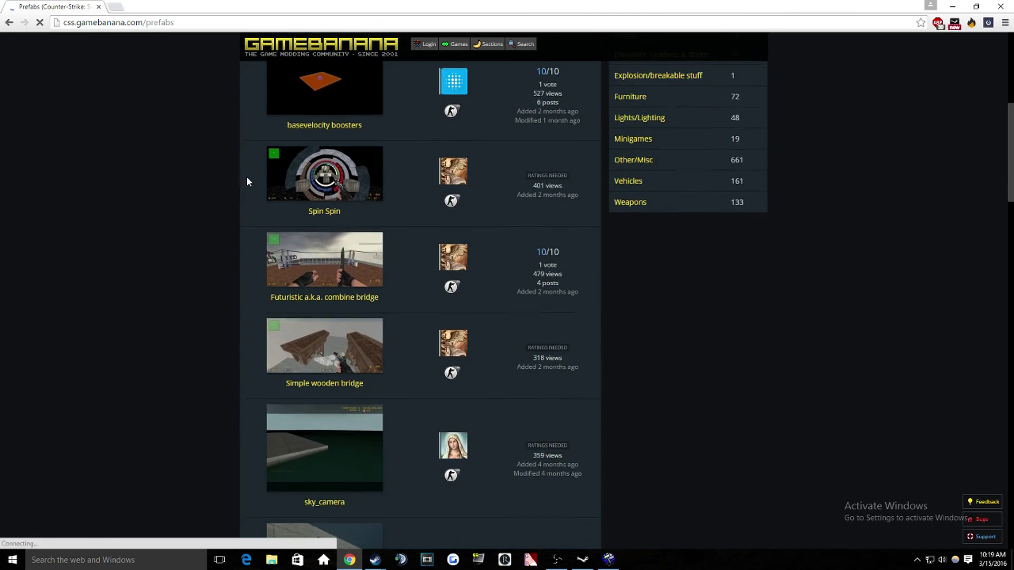
pyautogui.scroll(-20, 412, 244)
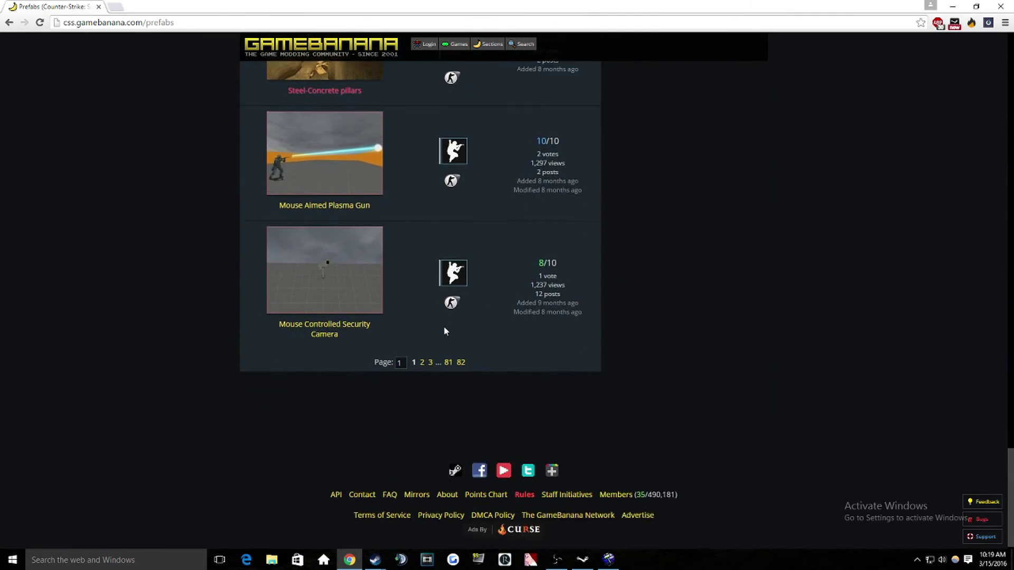
pyautogui.click(422, 356)
pyautogui.scroll(-5, 404, 196)
pyautogui.scroll(-10, 403, 199)
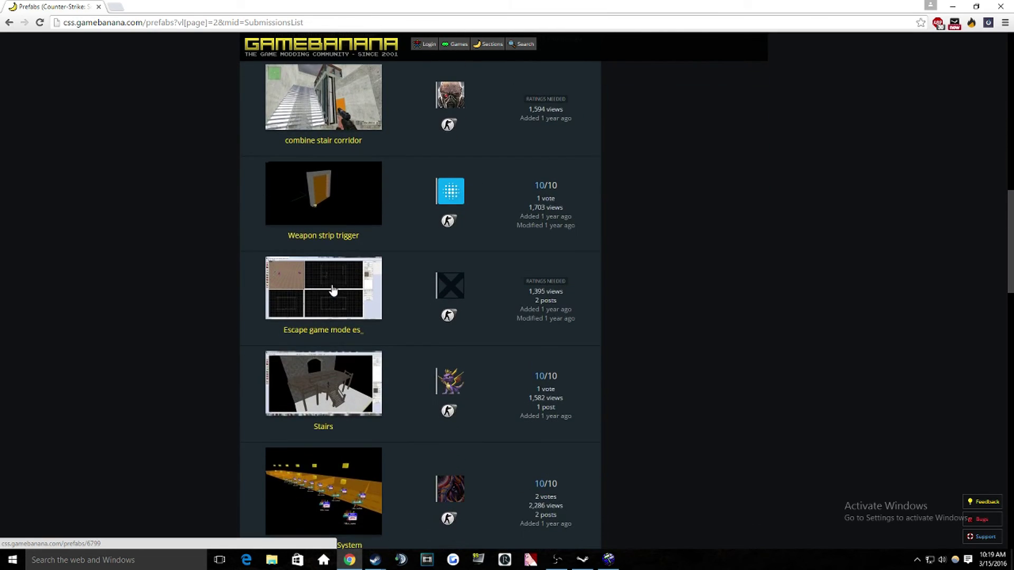
pyautogui.scroll(2, 338, 211)
pyautogui.scroll(-5, 293, 238)
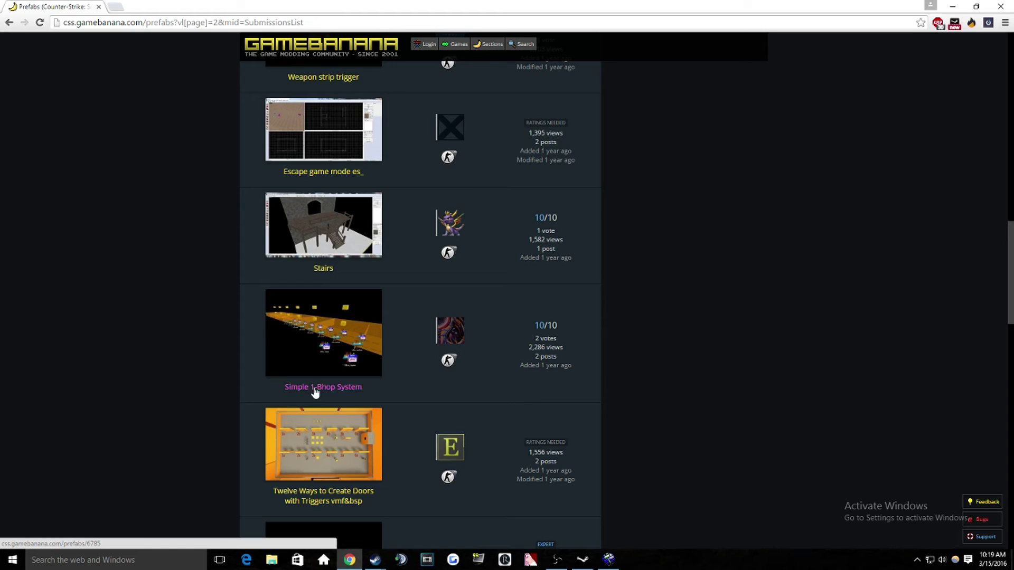
pyautogui.moveTo(457, 331)
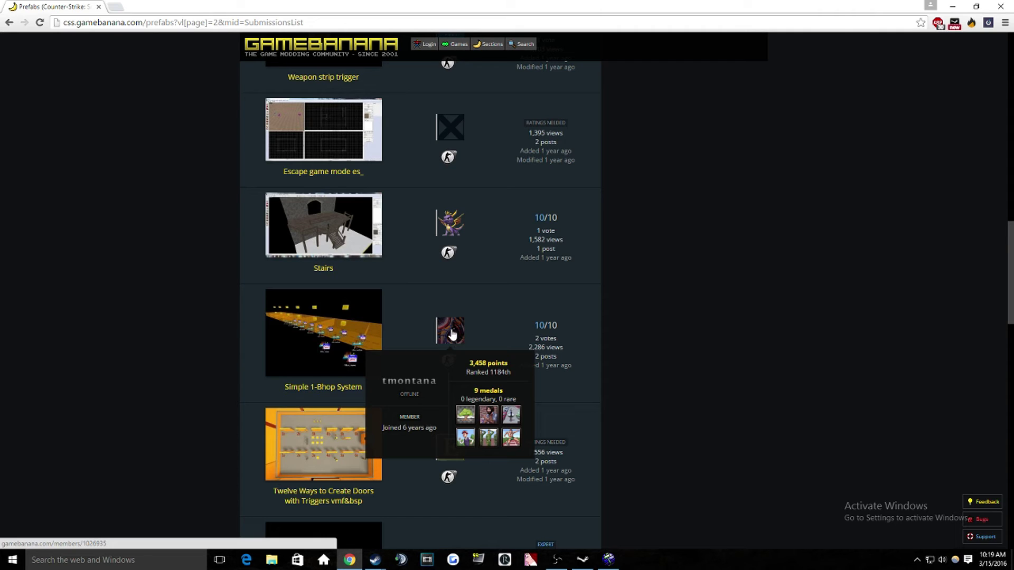
pyautogui.click(314, 388)
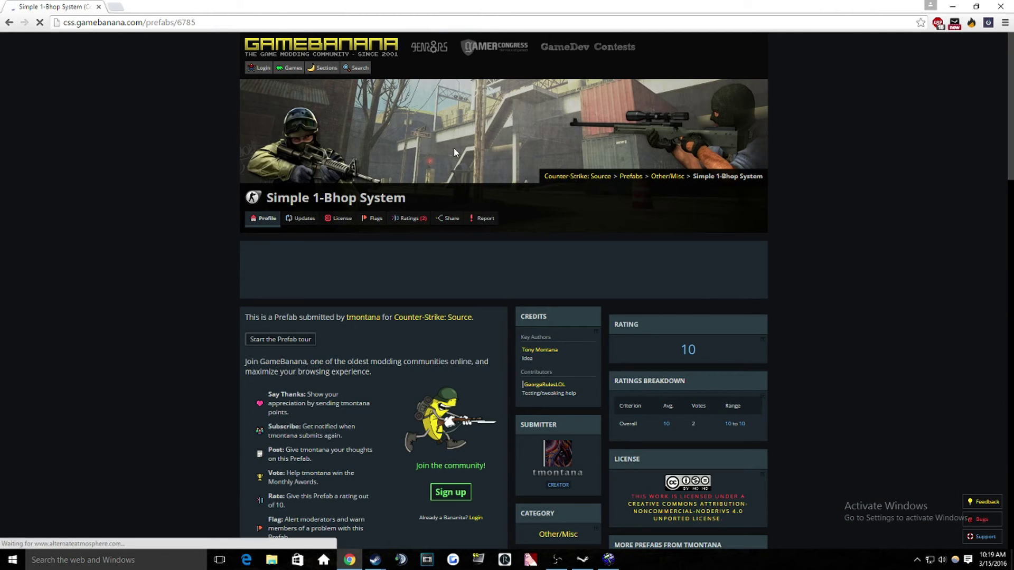
# Review the Simple 1-Bhop System preview image, description, usage requirements and setup instructions.
pyautogui.scroll(-4, 448, 166)
pyautogui.scroll(-8, 445, 192)
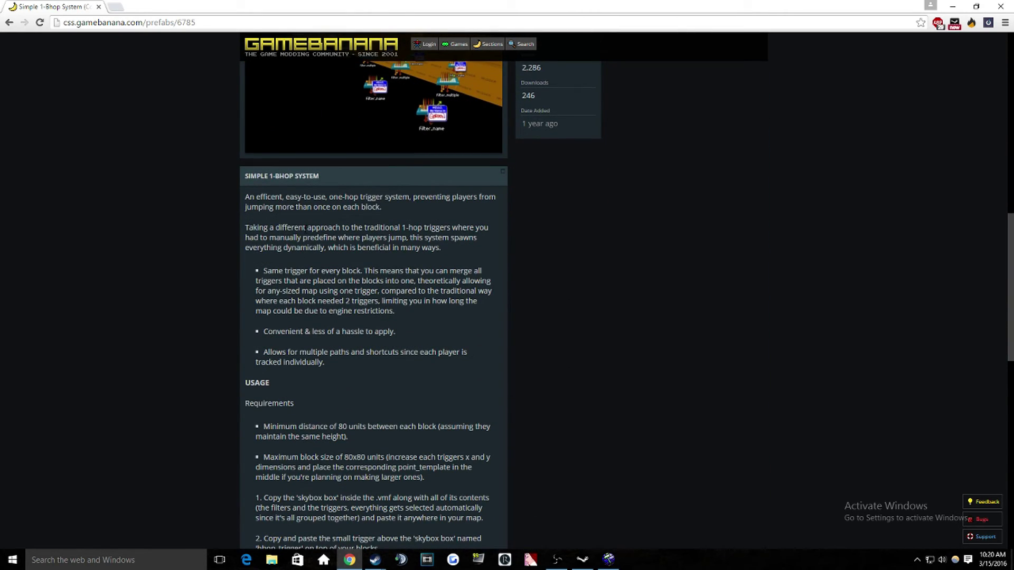
pyautogui.scroll(3, 487, 182)
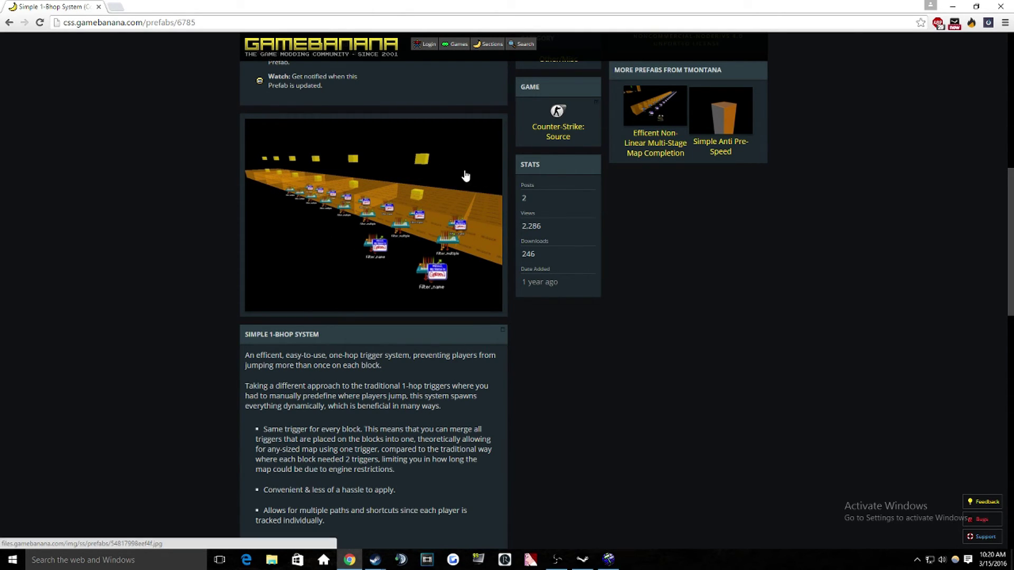
pyautogui.scroll(-7, 342, 230)
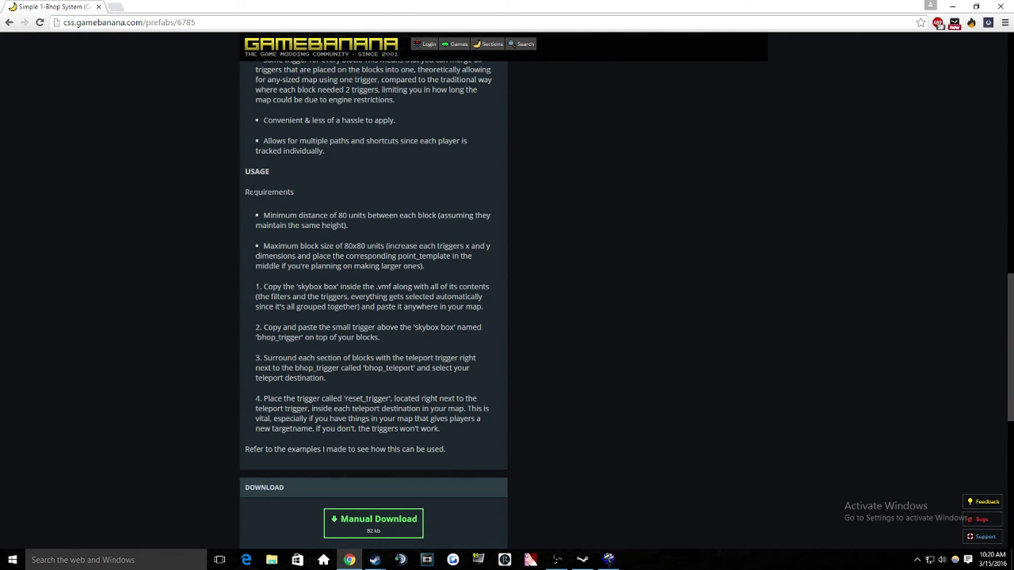
pyautogui.moveTo(240, 193); pyautogui.dragTo(479, 429)
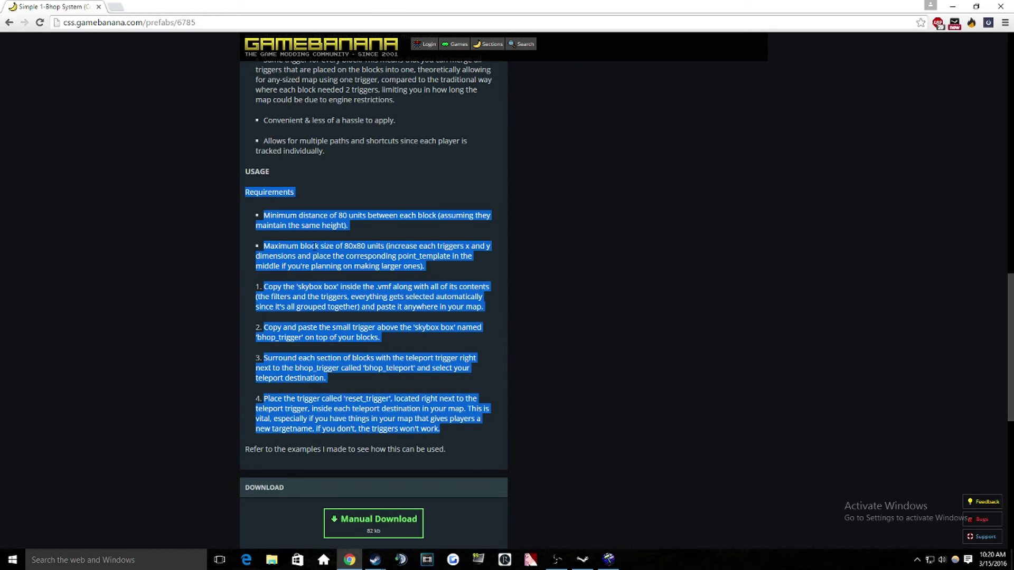
pyautogui.scroll(7, 380, 241)
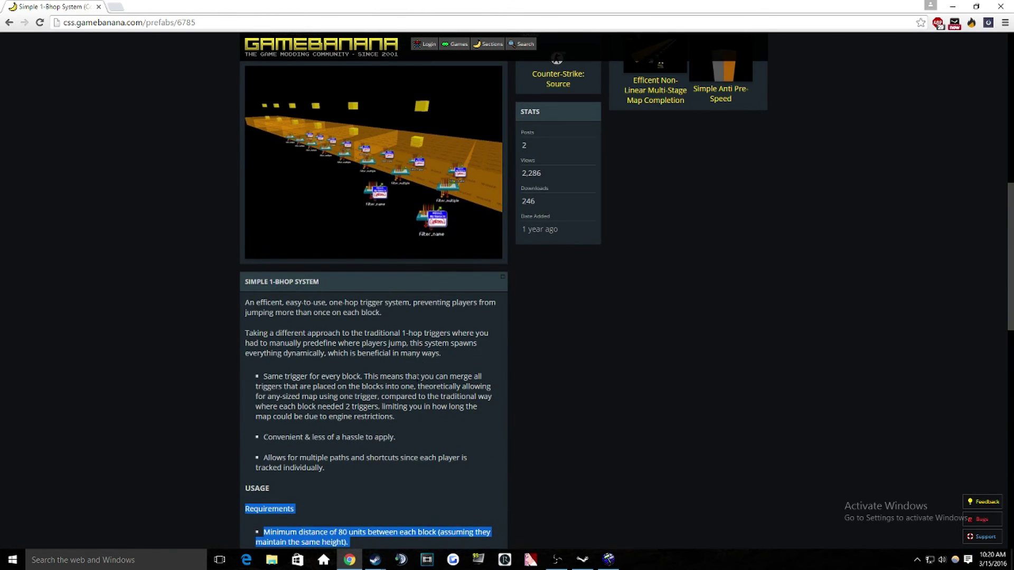
pyautogui.click(404, 363)
pyautogui.scroll(6, 404, 362)
pyautogui.scroll(3, 384, 286)
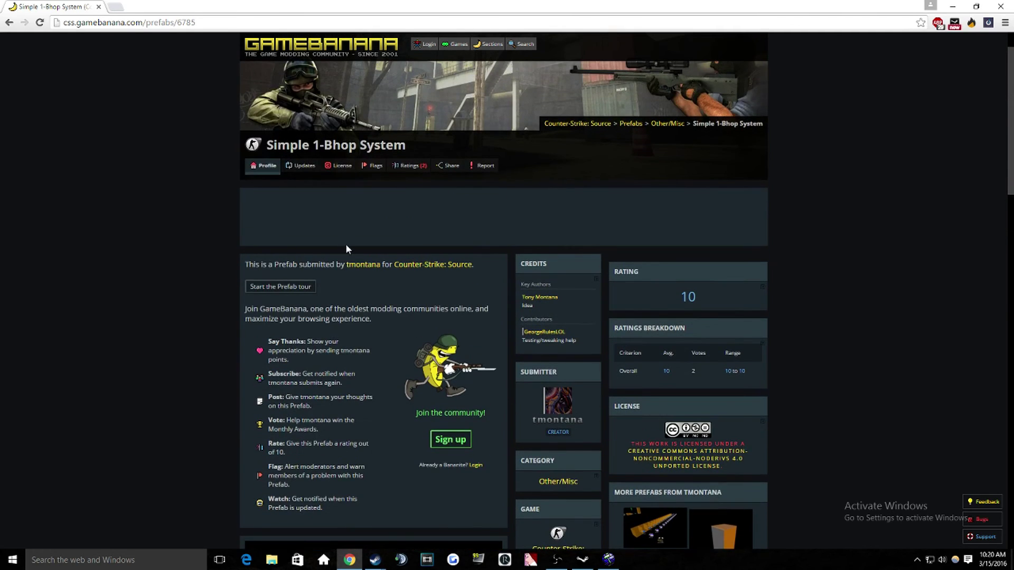
# Download the prefab archive 1_bhop.zip from the Simple 1-Bhop System page.
pyautogui.scroll(-11, 346, 241)
pyautogui.scroll(-10, 358, 279)
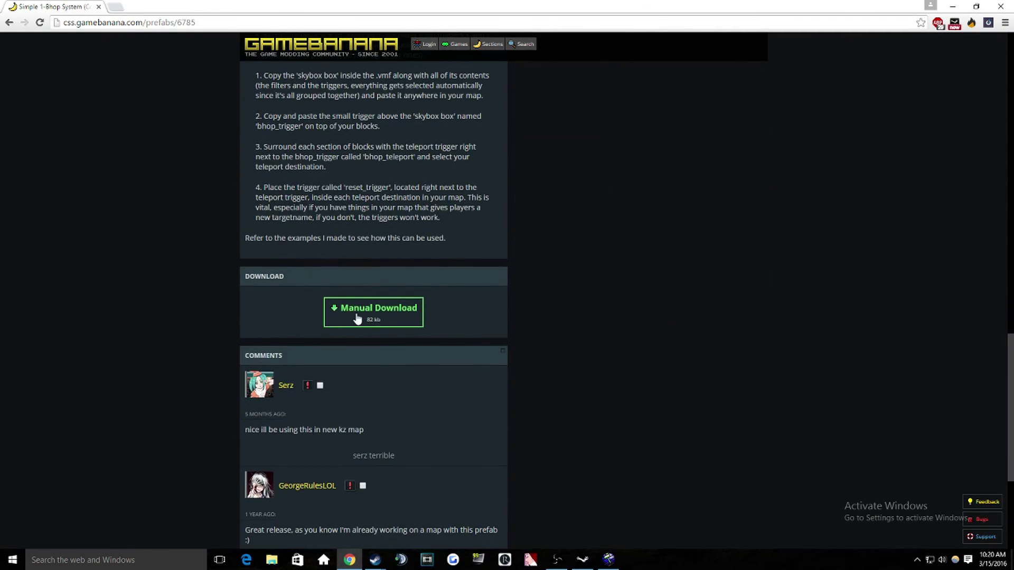
pyautogui.click(347, 311)
pyautogui.click(423, 332)
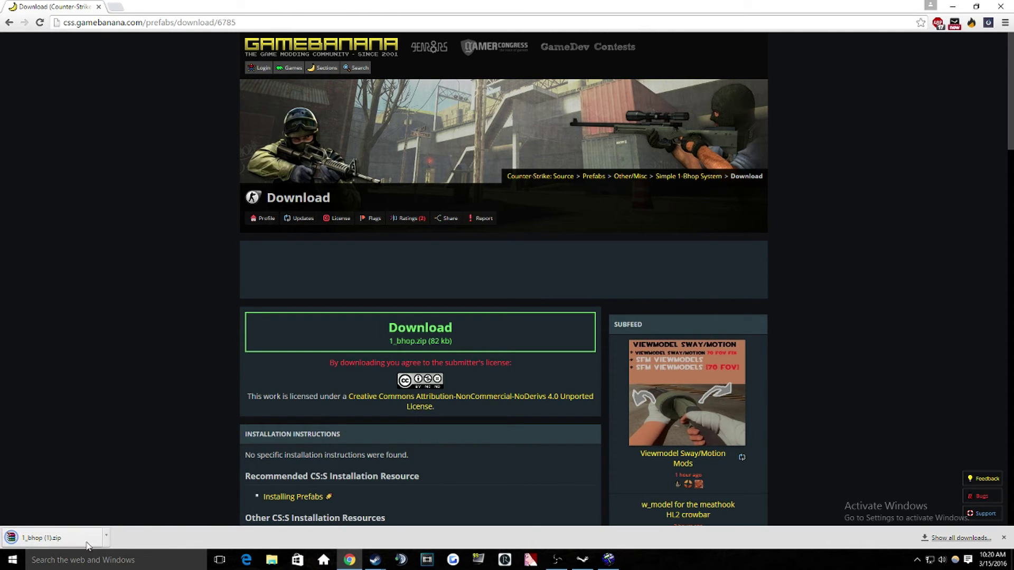
# Open the downloaded 1_bhop archive in WinRAR, dismiss the expiry notification and inspect the BSP and VMF files inside.
pyautogui.click(45, 539)
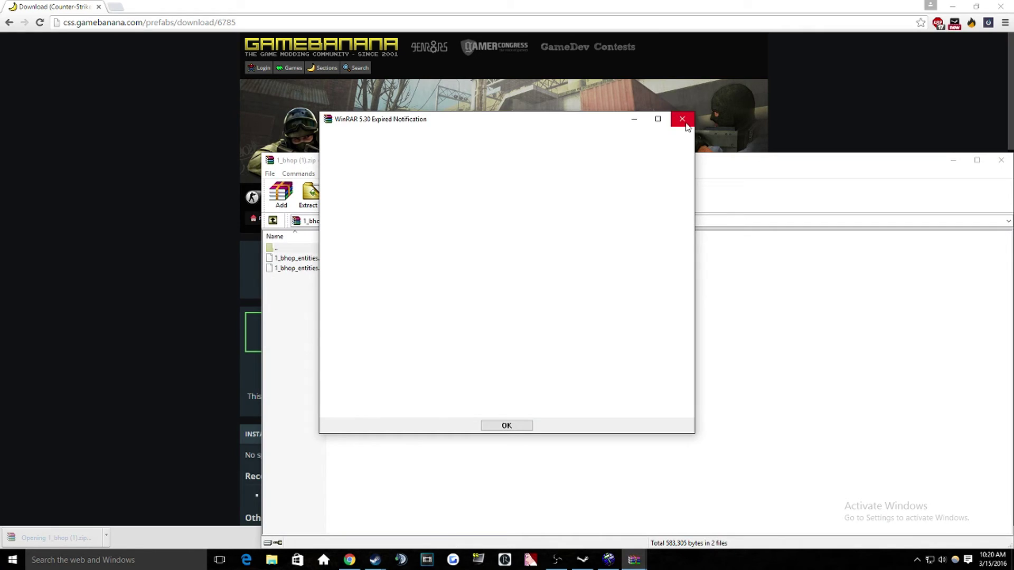
pyautogui.click(682, 119)
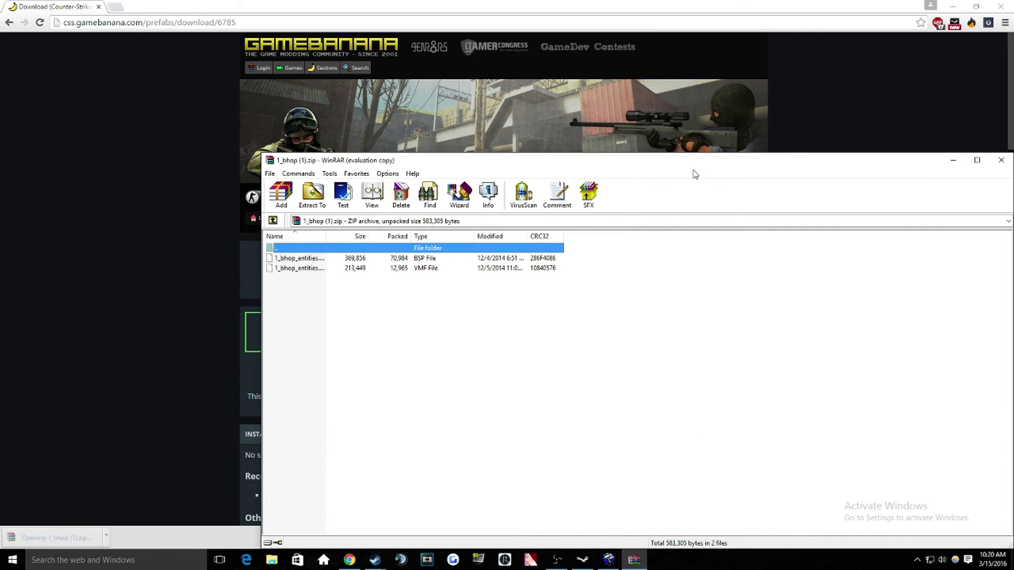
pyautogui.moveTo(483, 160); pyautogui.dragTo(392, 85)
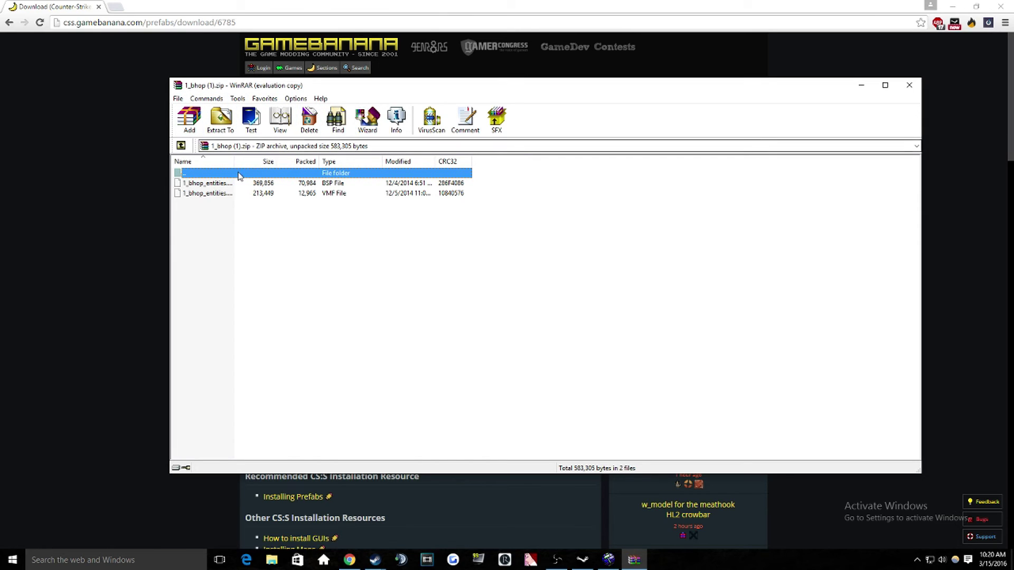
pyautogui.click(232, 185)
pyautogui.click(287, 194)
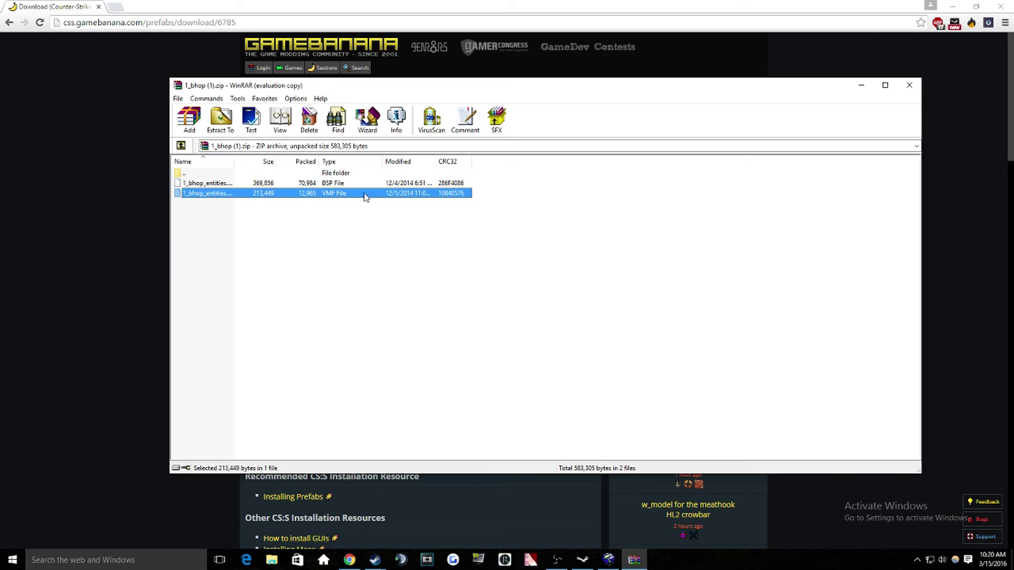
pyautogui.click(328, 183)
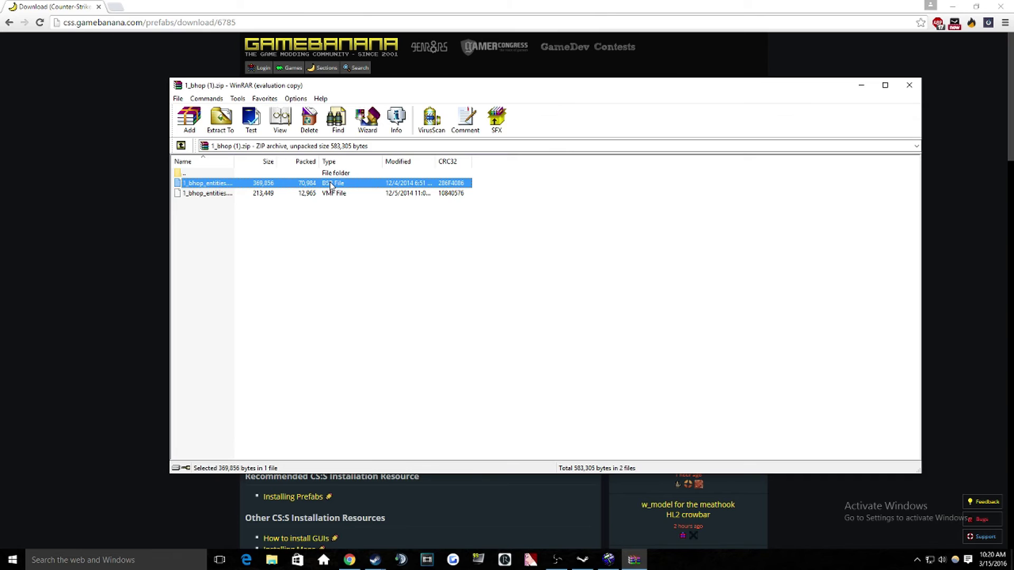
# Extract only the VMF file to the Desktop, replacing the existing copy, and close the archive.
pyautogui.click(329, 195)
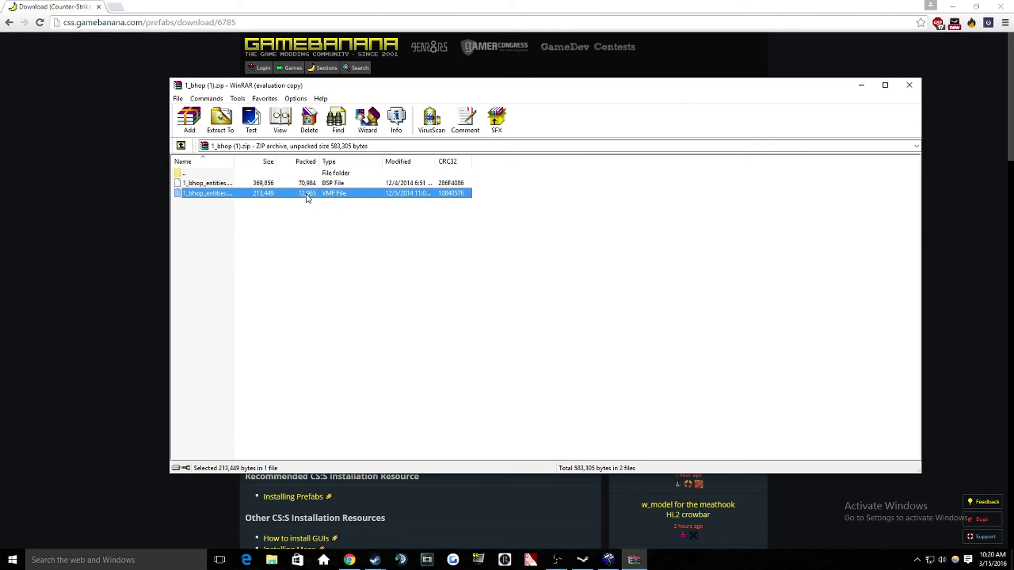
pyautogui.click(221, 120)
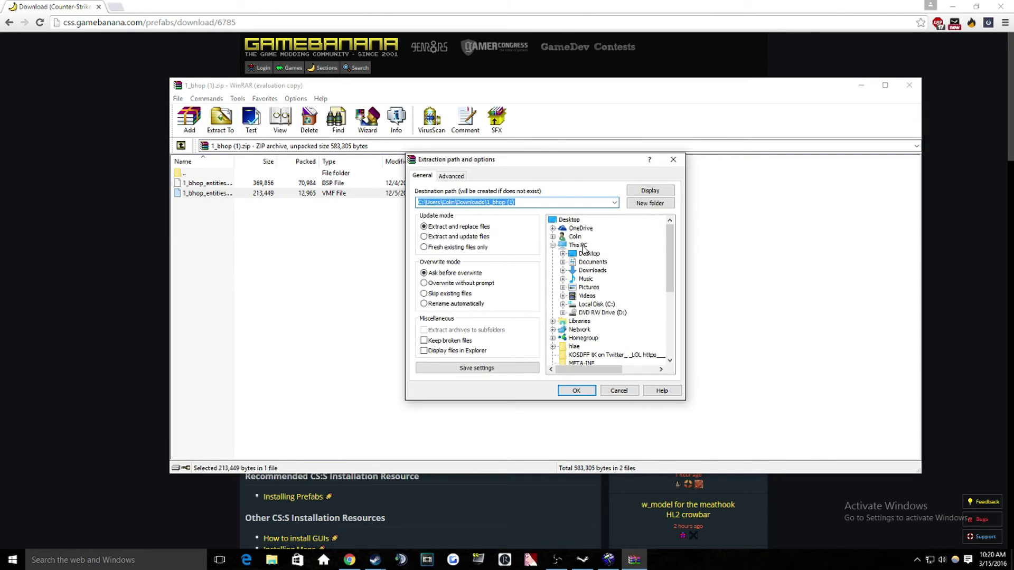
pyautogui.click(588, 253)
pyautogui.click(579, 391)
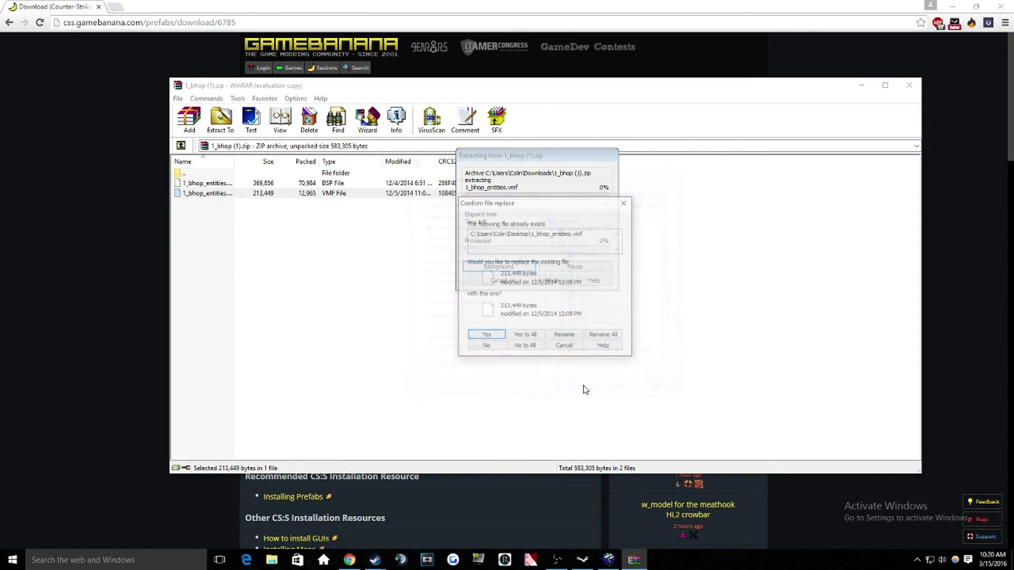
pyautogui.click(494, 338)
pyautogui.click(910, 85)
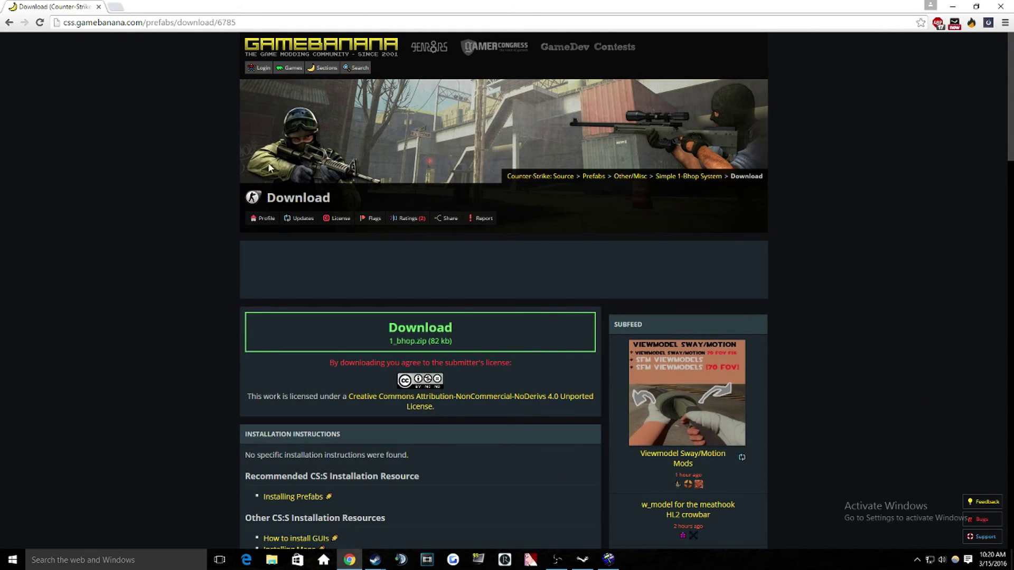
# Clear the open windows off the desktop and try to open the extracted 1_bhop_entities.vmf in Hammer.
pyautogui.click(952, 6)
pyautogui.click(615, 99)
pyautogui.click(952, 5)
pyautogui.click(561, 190)
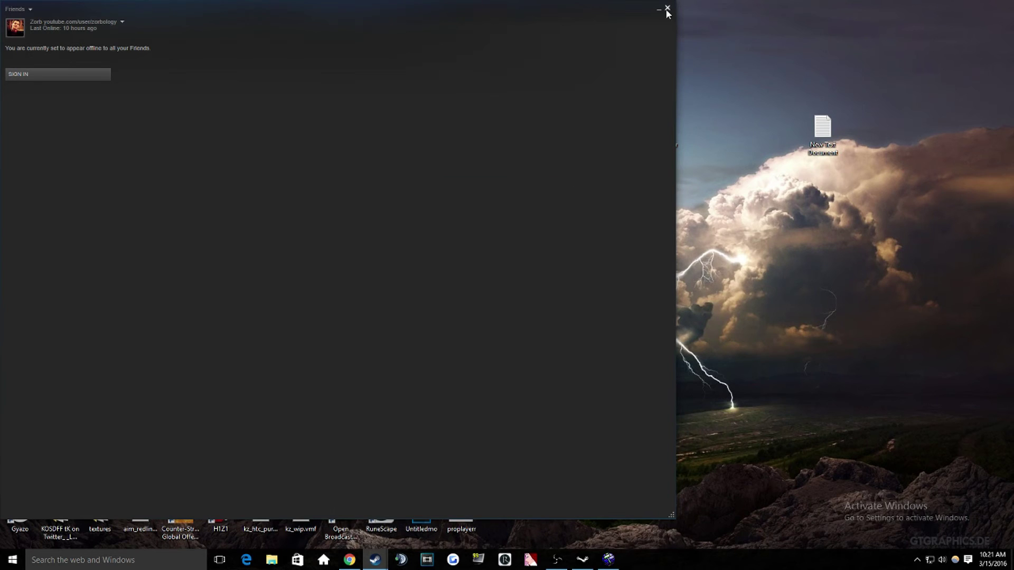
pyautogui.click(658, 8)
pyautogui.click(646, 8)
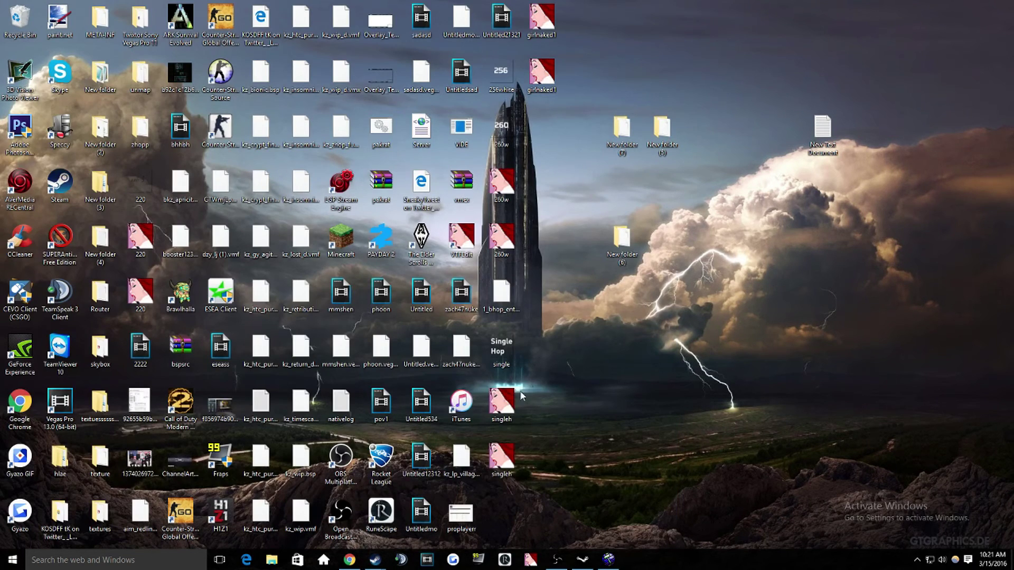
pyautogui.doubleClick(502, 297)
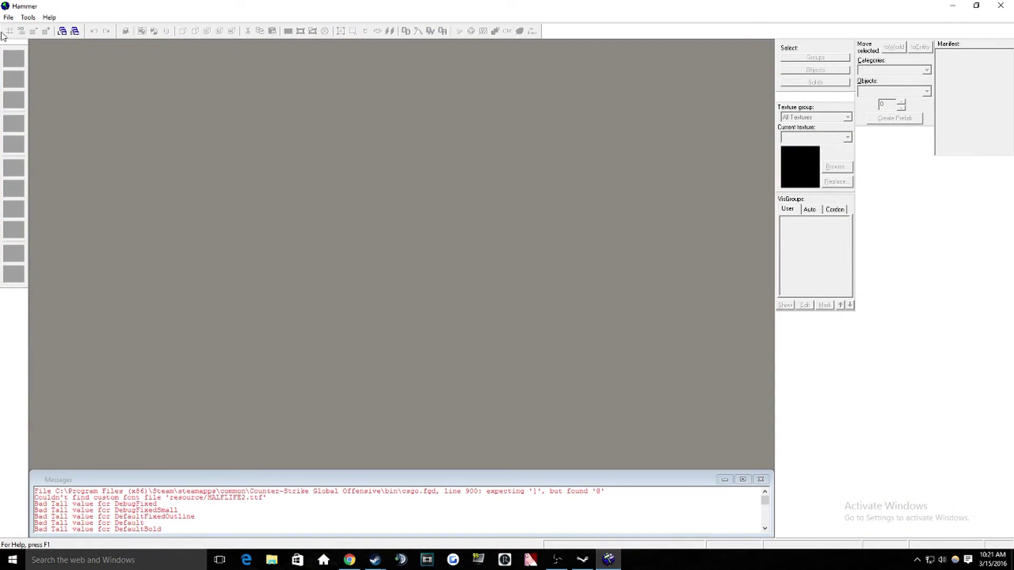
# Open the recent map kz_tut_singlehop.vmf in Hammer and bring the player start and jump blocks into the 3D view.
pyautogui.click(9, 17)
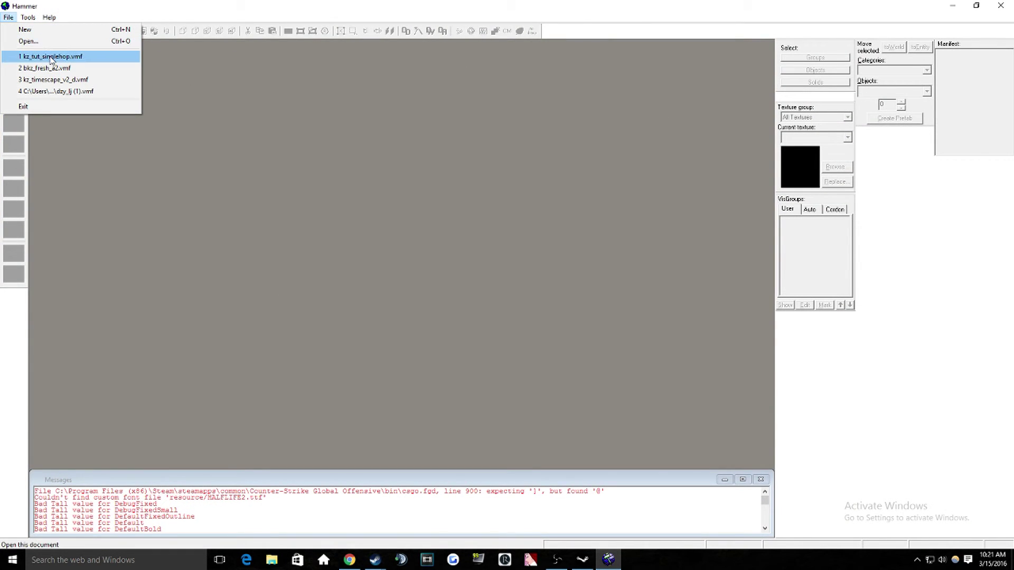
pyautogui.click(51, 59)
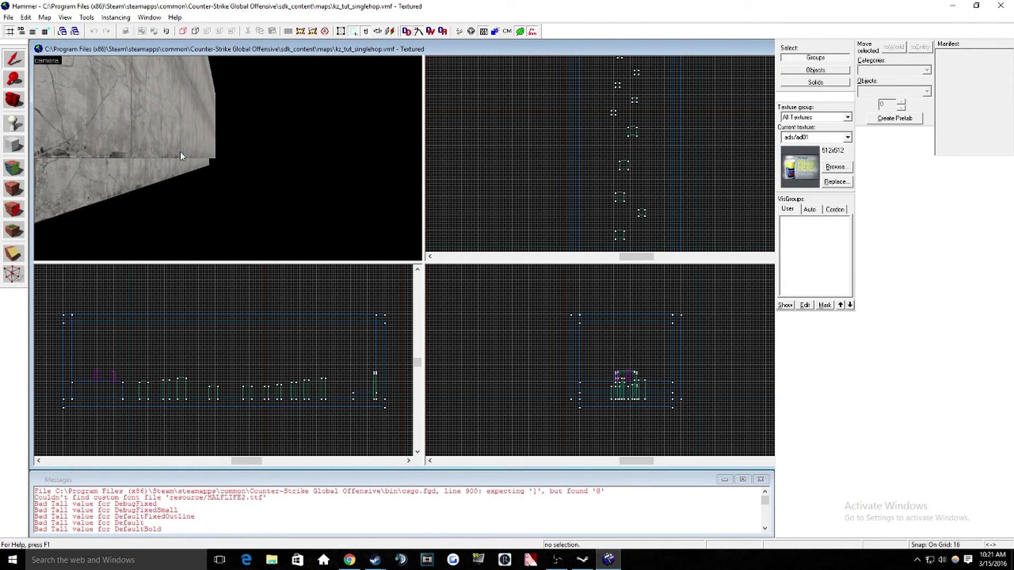
pyautogui.press('s')
pyautogui.press('s')
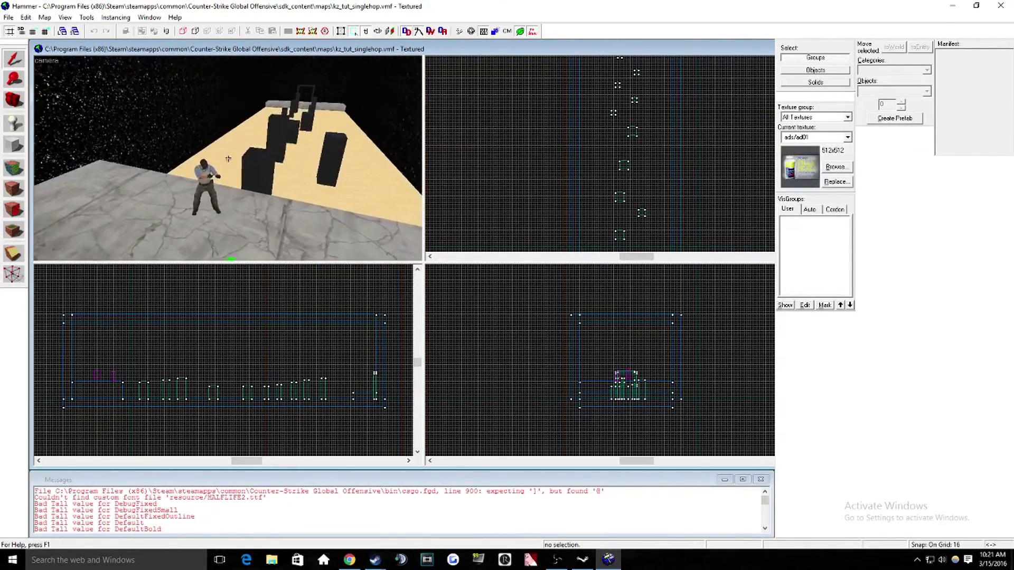
# Change the info_player_terrorist entity on the start platform to a light entity and apply it.
pyautogui.press('s')
pyautogui.press('a')
pyautogui.press('z')
pyautogui.doubleClick(188, 191)
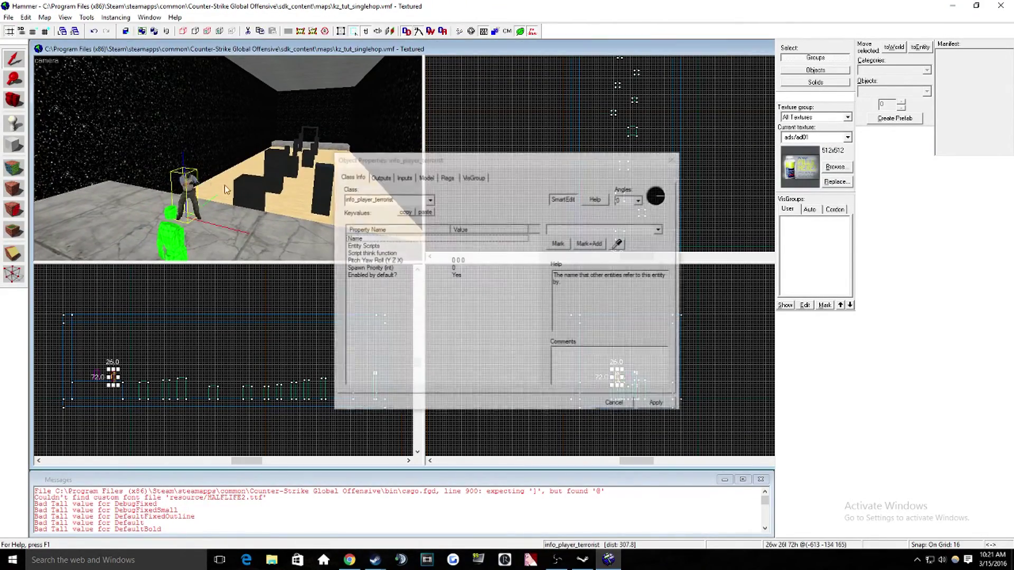
pyautogui.write('light')
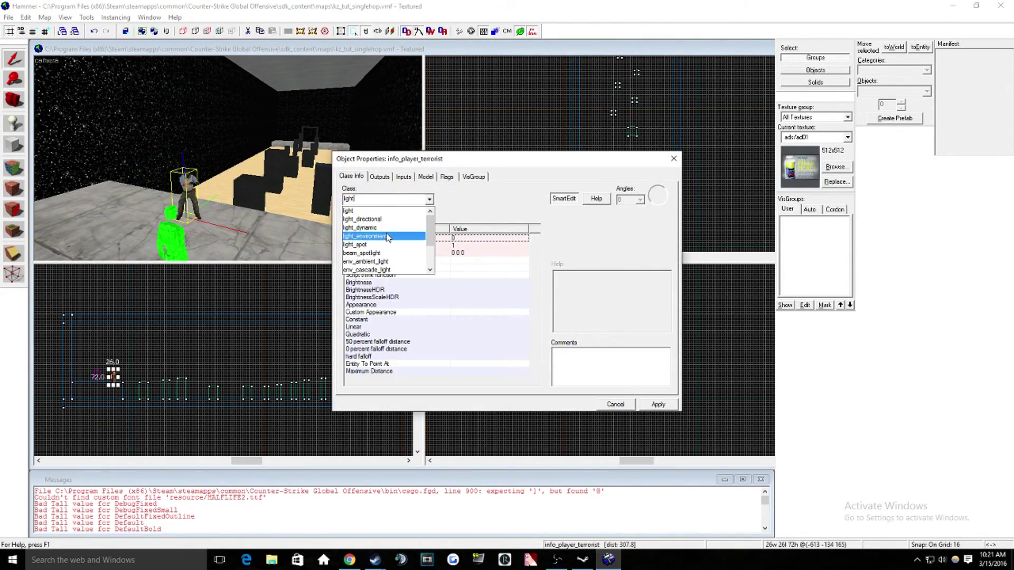
pyautogui.press('Return')
pyautogui.click(651, 404)
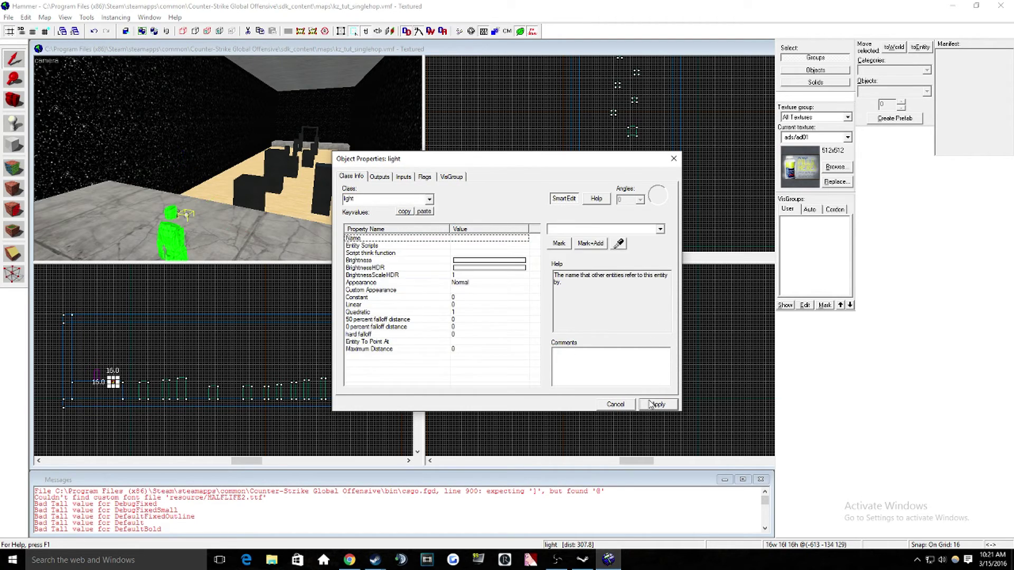
pyautogui.click(674, 159)
# Raise the light high above the start platform, to a height of about 320 units.
pyautogui.scroll(4, 131, 384)
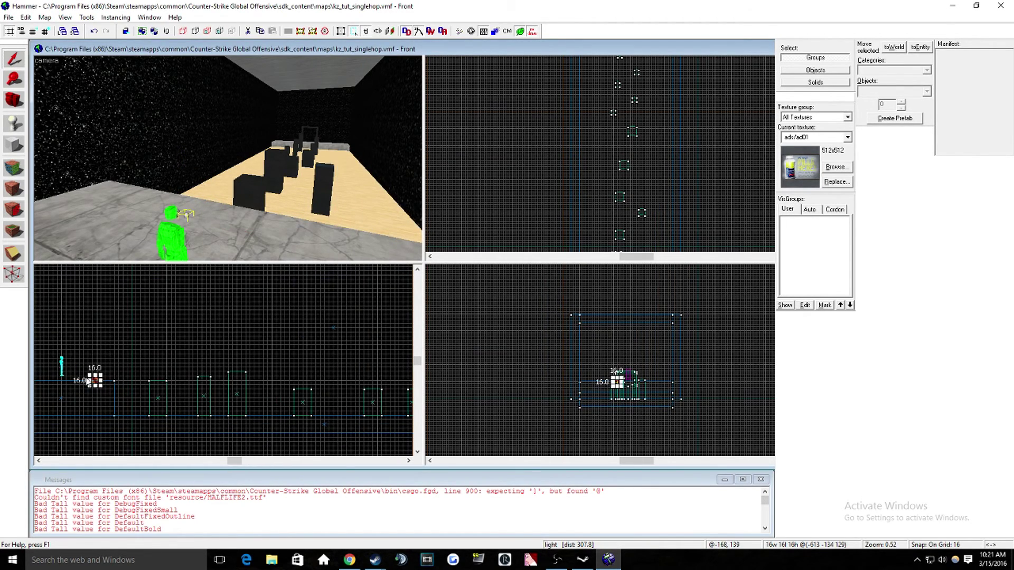
pyautogui.moveTo(94, 380); pyautogui.dragTo(100, 328)
pyautogui.press('z')
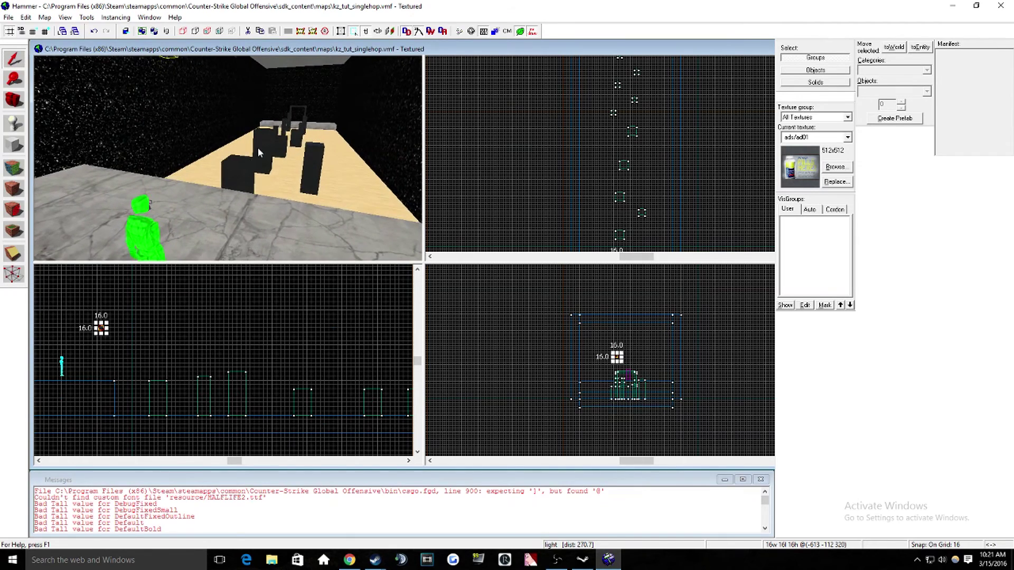
pyautogui.press('w')
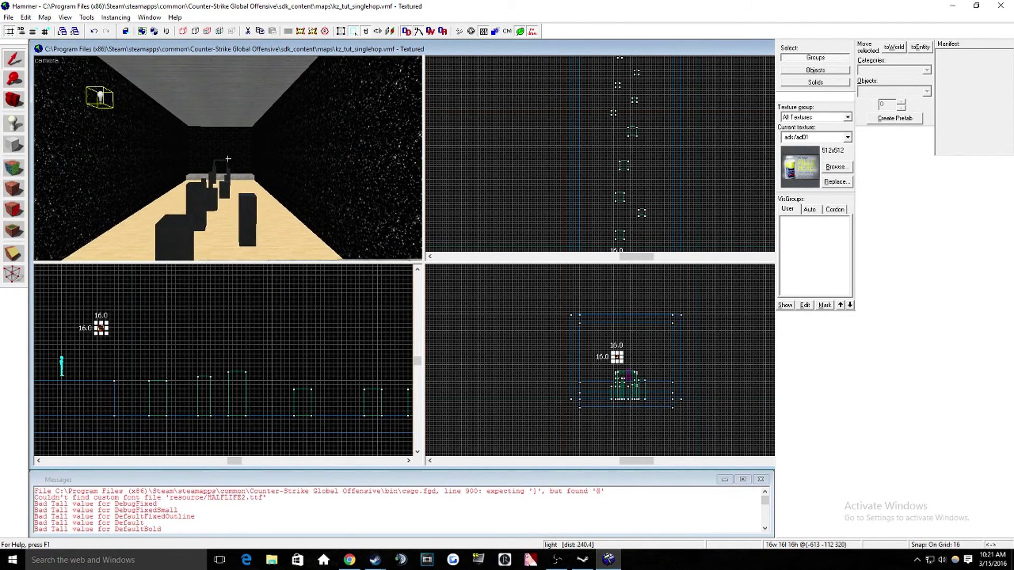
pyautogui.press('w')
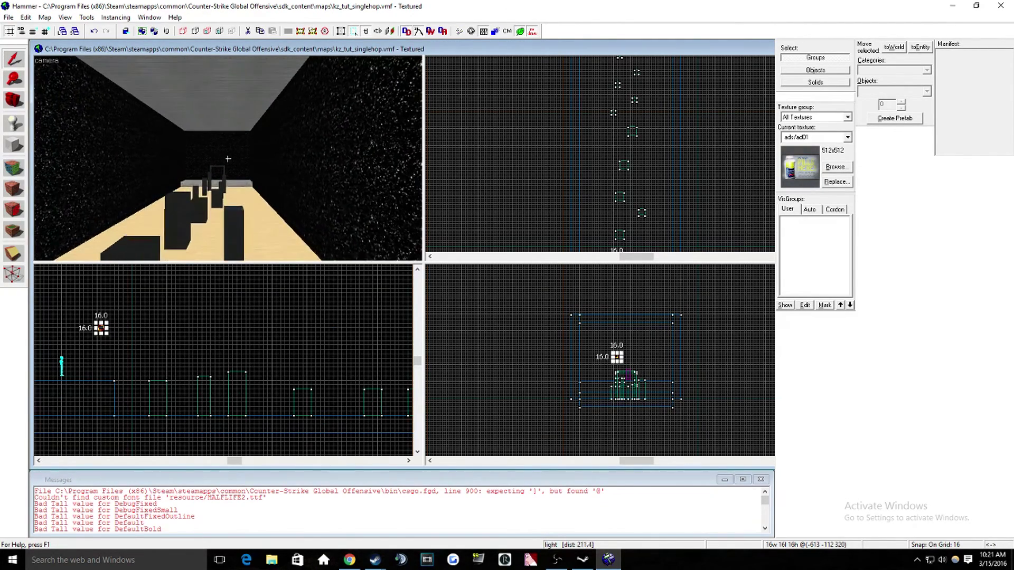
pyautogui.press('z')
# Open 1_bhop_entities.vmf from the Desktop alongside the current map.
pyautogui.click(14, 19)
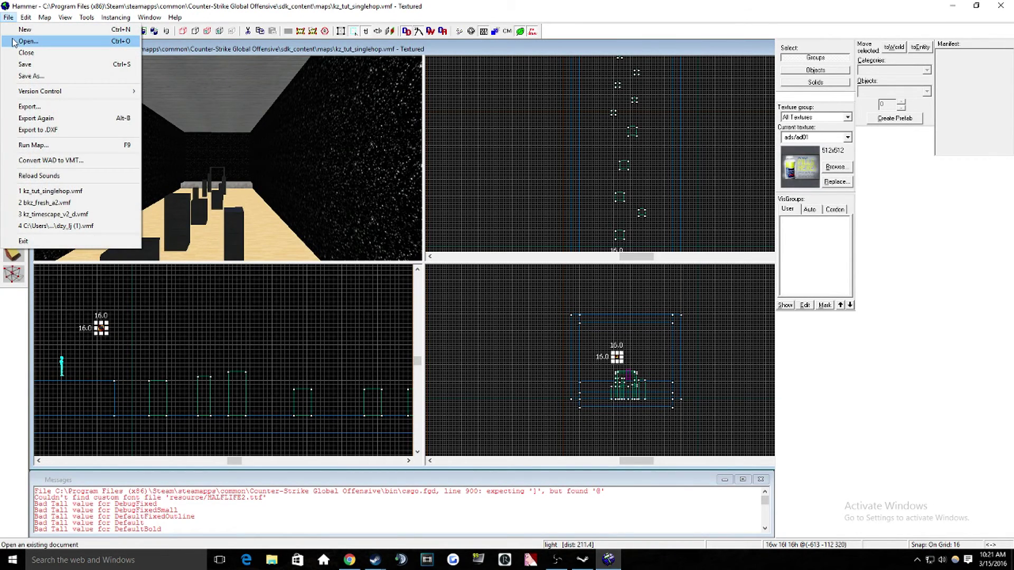
pyautogui.click(15, 42)
pyautogui.click(41, 165)
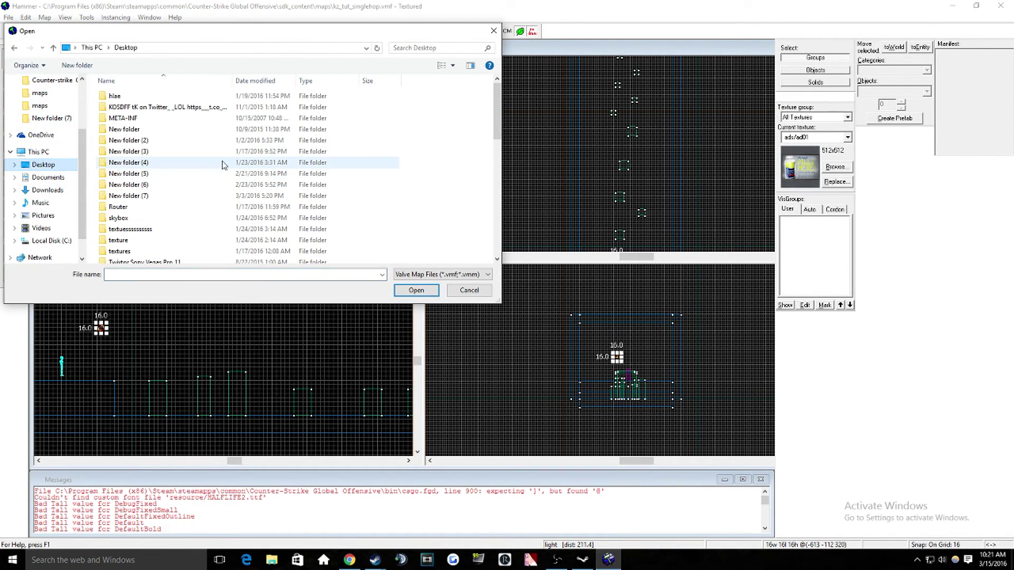
pyautogui.scroll(-10, 172, 214)
pyautogui.scroll(5, 172, 214)
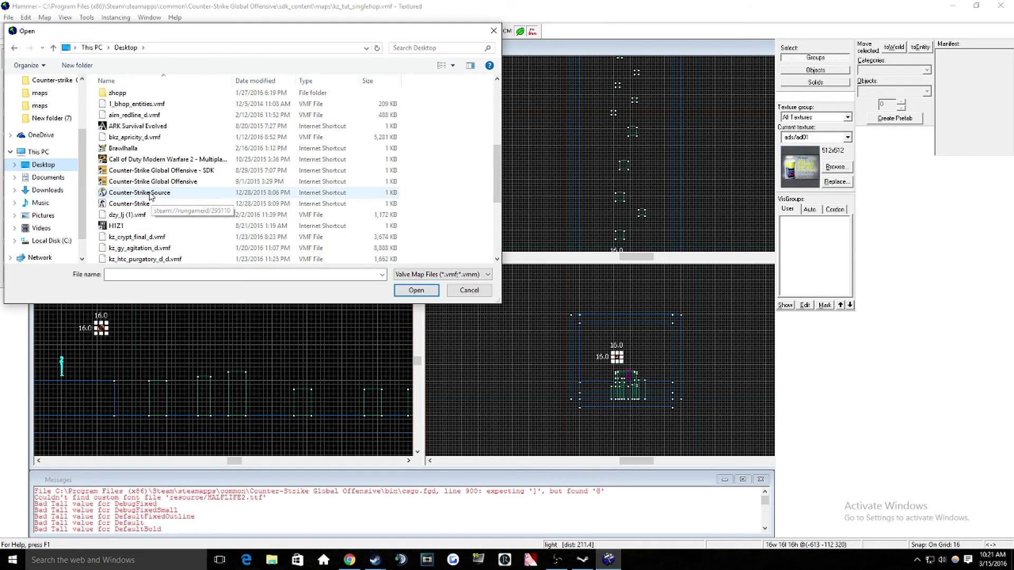
pyautogui.click(146, 105)
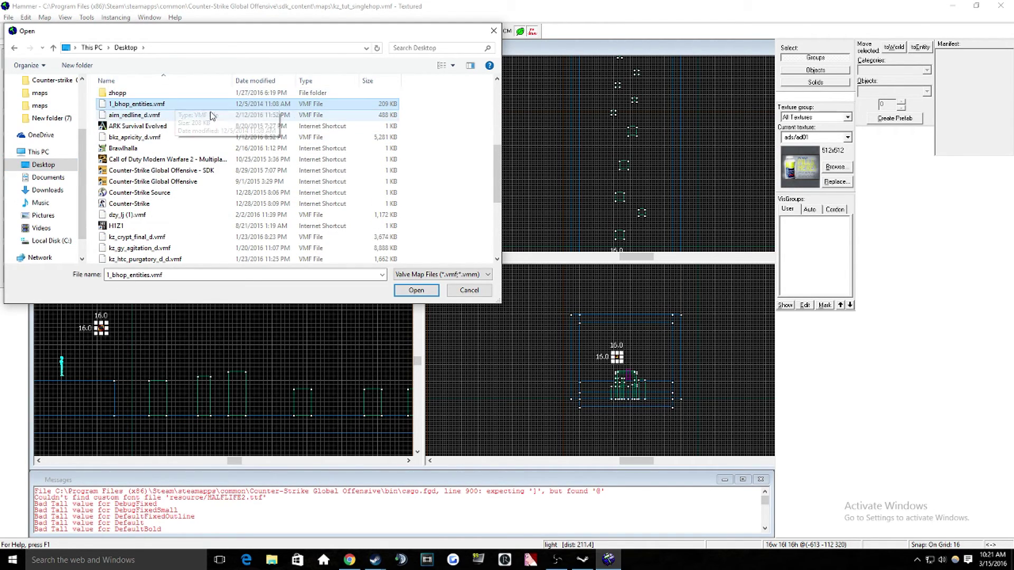
pyautogui.click(402, 291)
# Examine the example bhop course, its trigger_teleport volumes and the teleport destinations.
pyautogui.press('z')
pyautogui.press('s')
pyautogui.press('a')
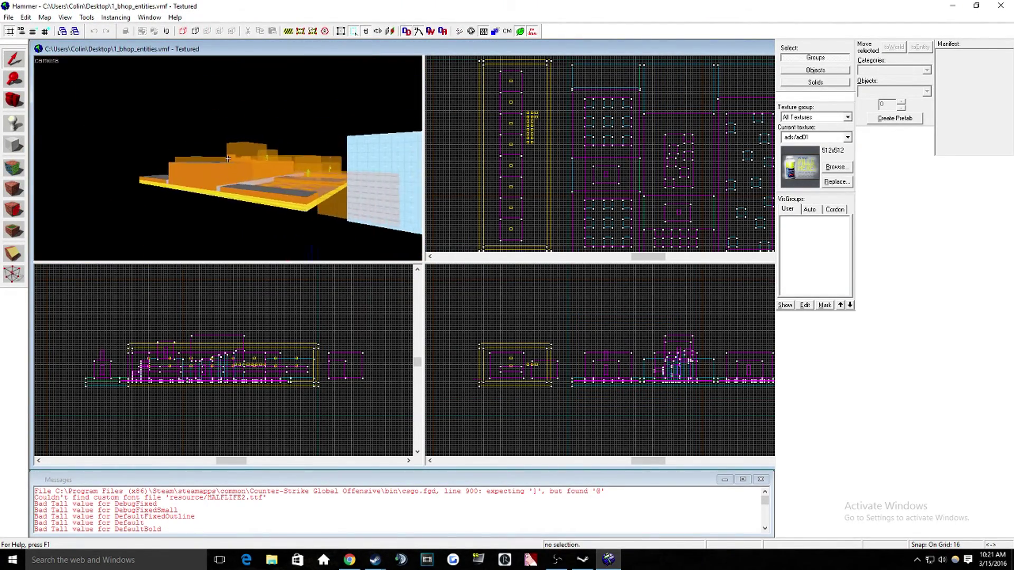
pyautogui.press('w')
pyautogui.press('s')
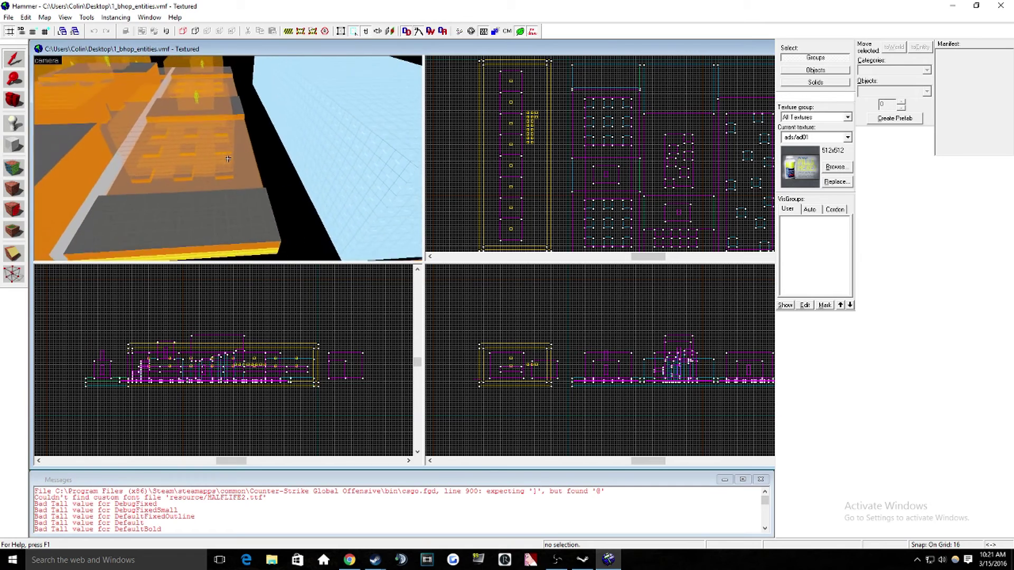
pyautogui.press('a')
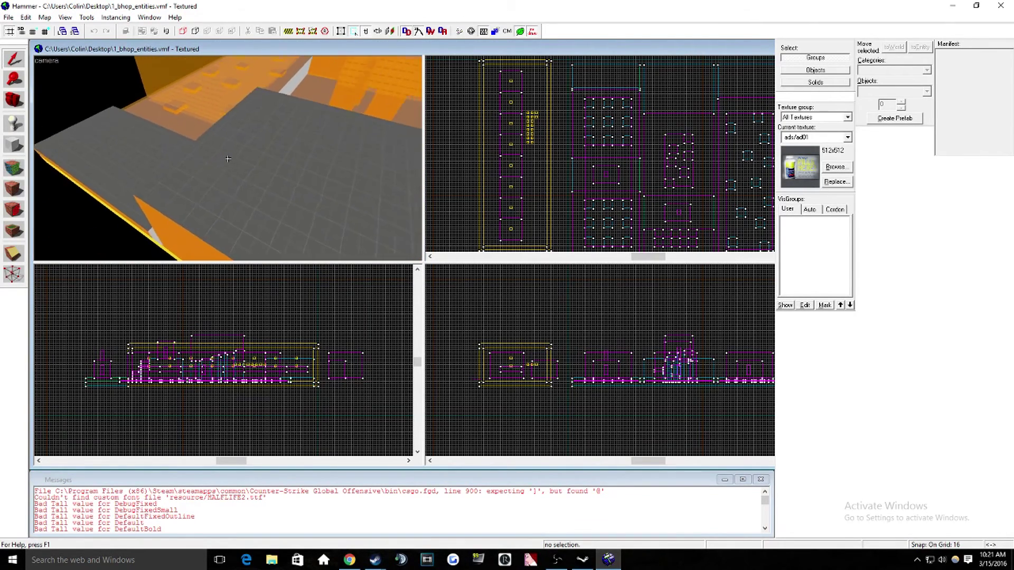
pyautogui.press('z')
pyautogui.click(364, 172)
pyautogui.click(289, 154)
pyautogui.click(157, 128)
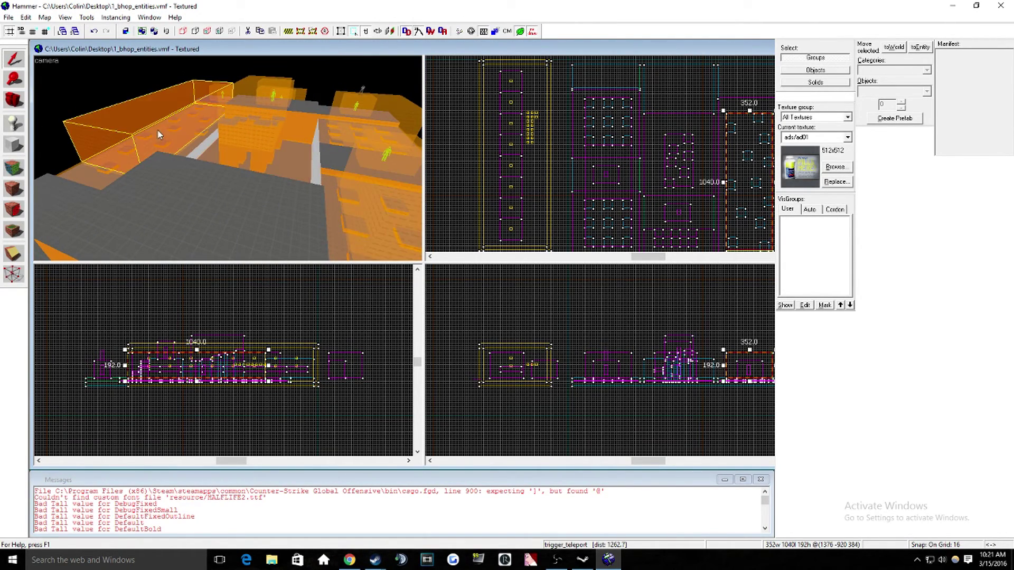
pyautogui.press('z')
pyautogui.press('w')
pyautogui.press('d')
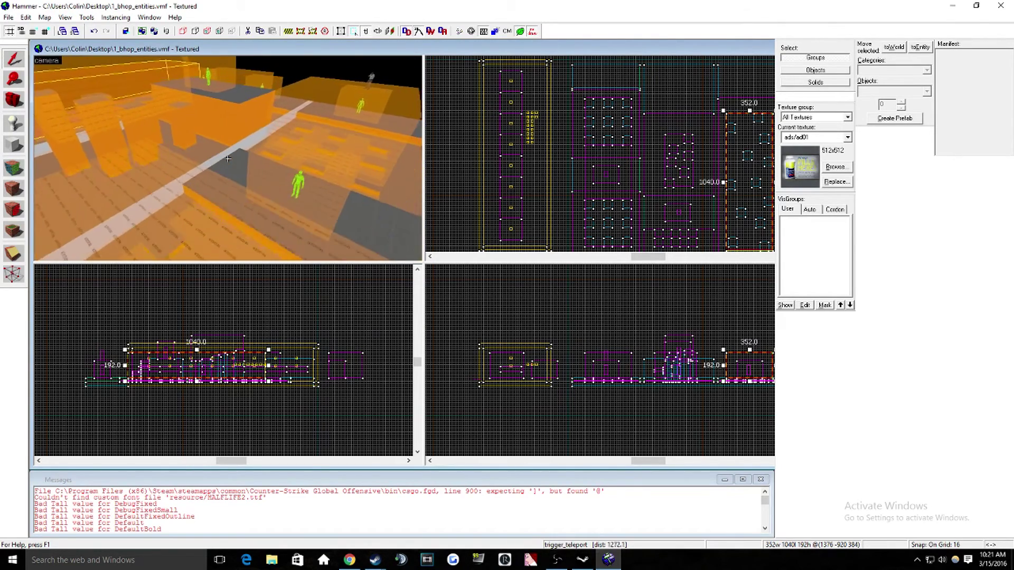
pyautogui.press('d')
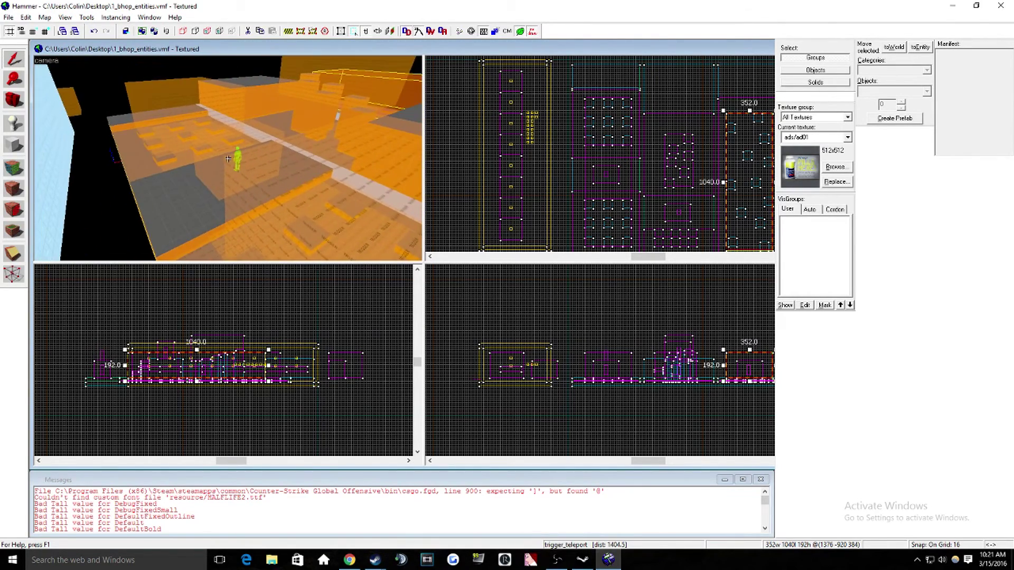
pyautogui.press('d')
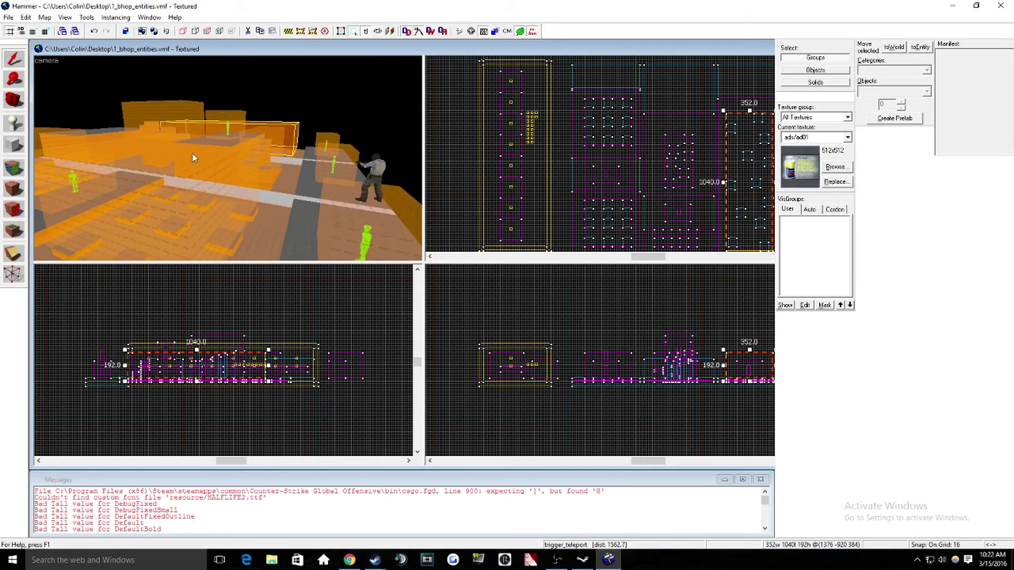
pyautogui.press('z')
pyautogui.press('z')
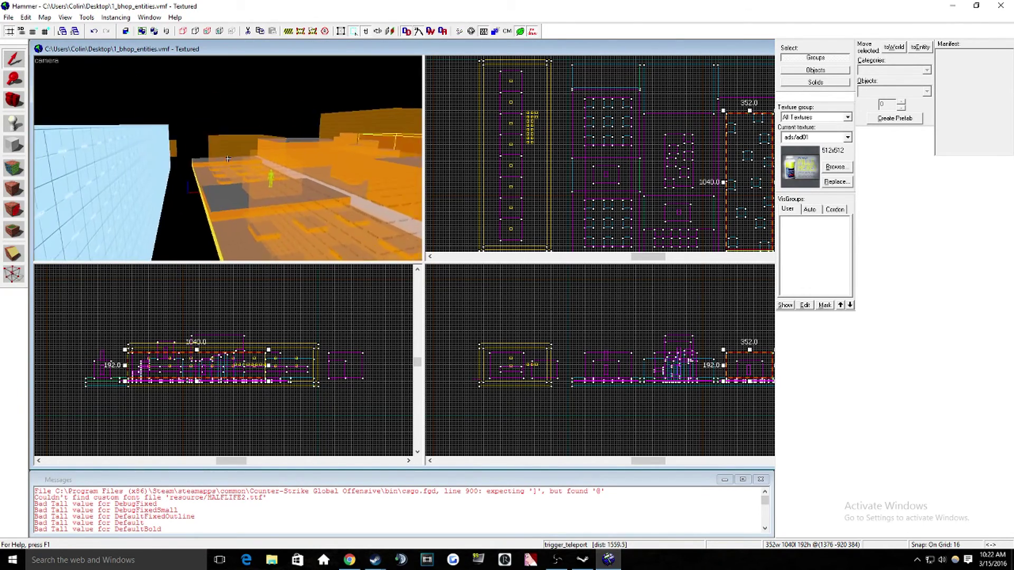
pyautogui.press('w')
pyautogui.press('z')
# Select the grouped light-blue room beside the course and inspect the trigger brushes, blocks and entities inside it.
pyautogui.click(228, 158)
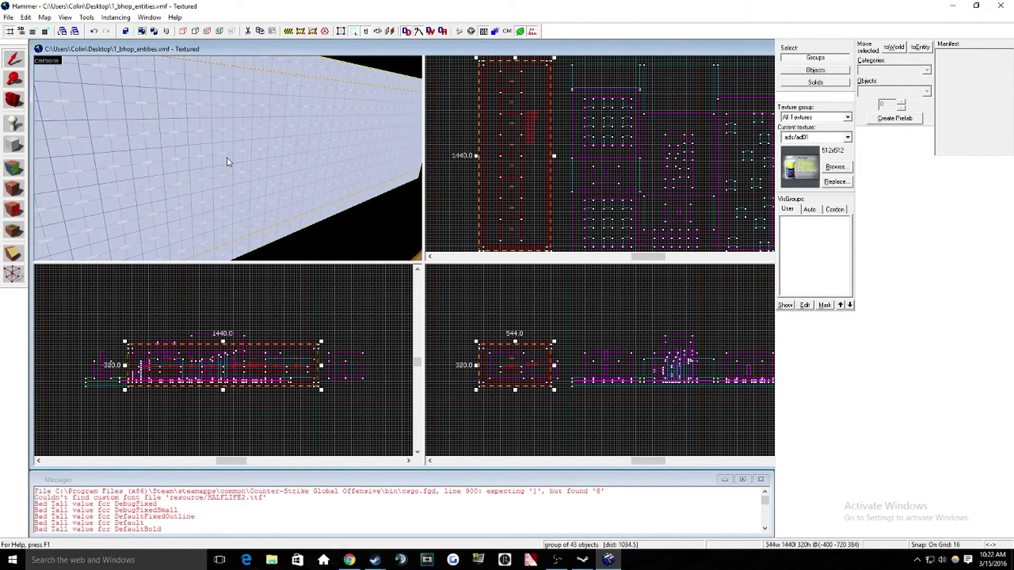
pyautogui.press('z')
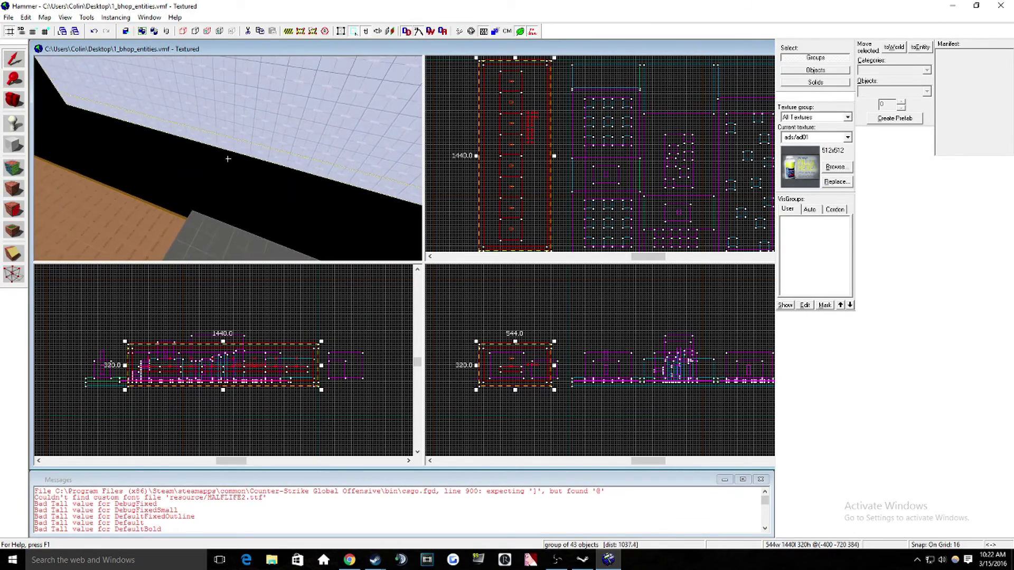
pyautogui.press('w')
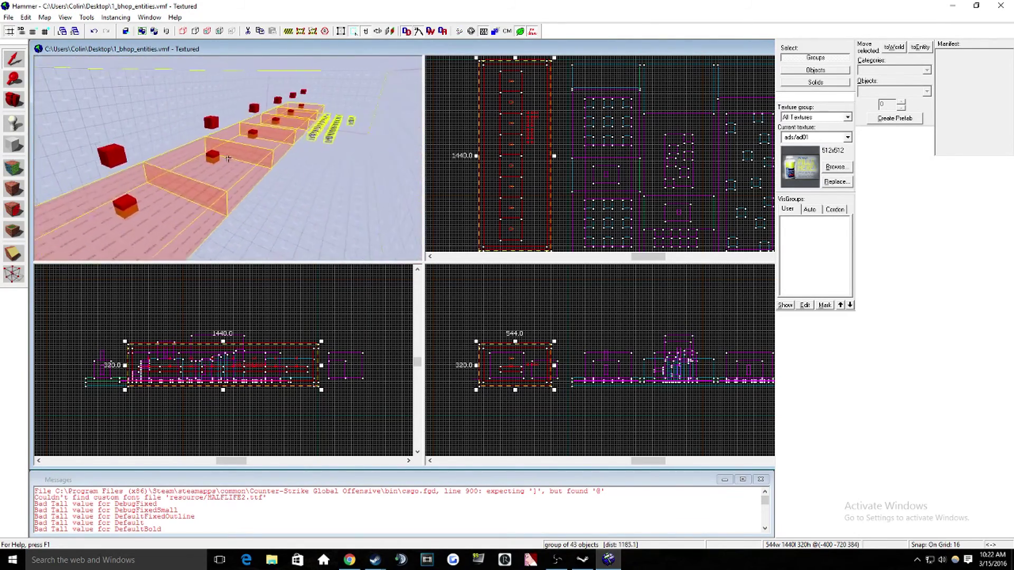
pyautogui.press('w')
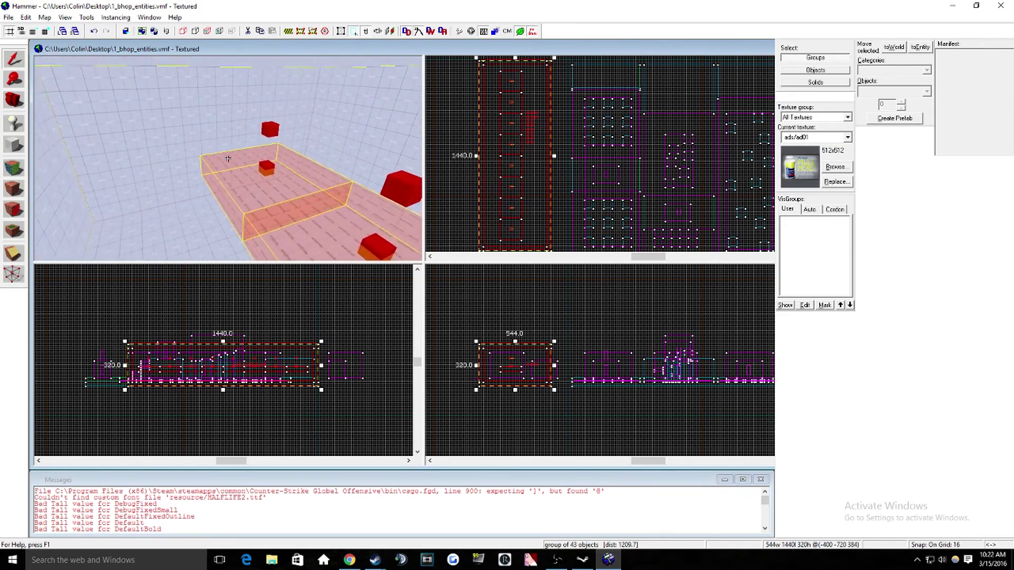
pyautogui.press('z')
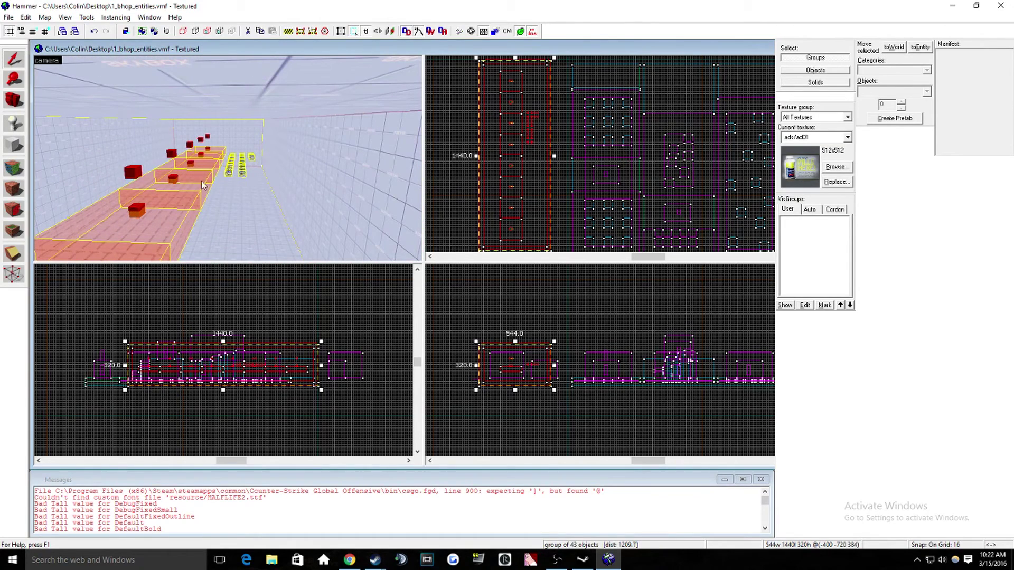
pyautogui.press('z')
pyautogui.press('w')
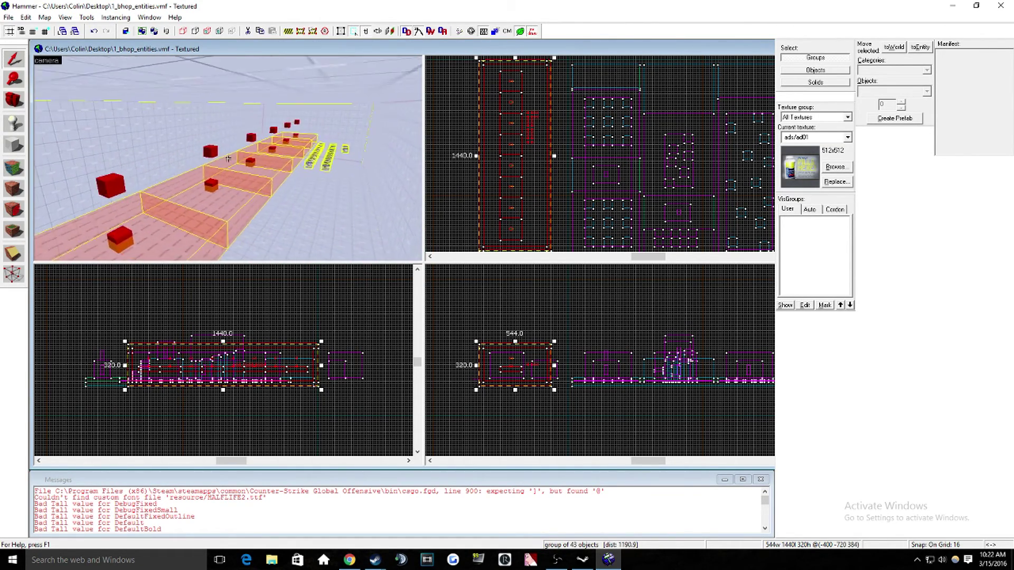
pyautogui.press('w')
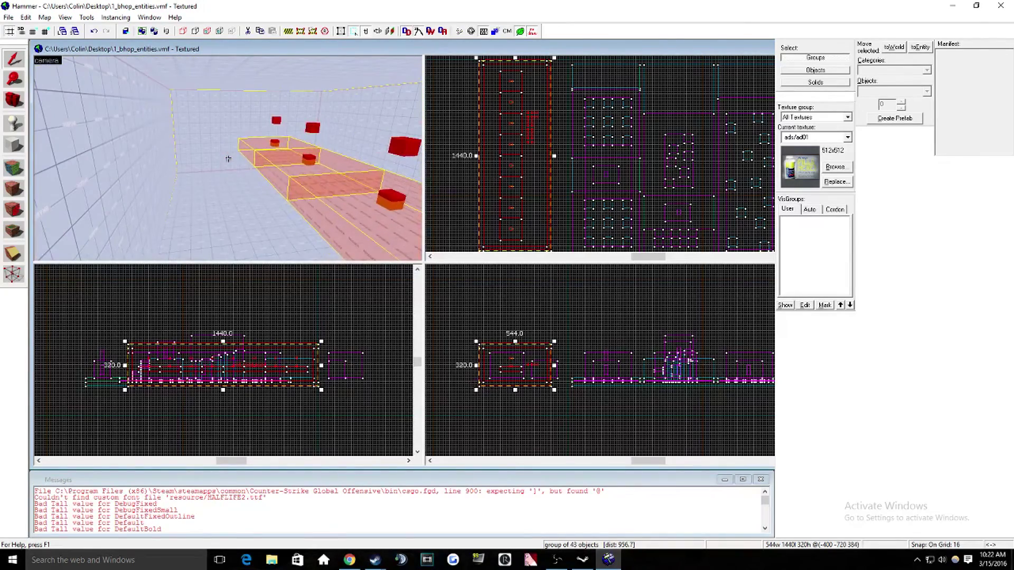
pyautogui.press('s')
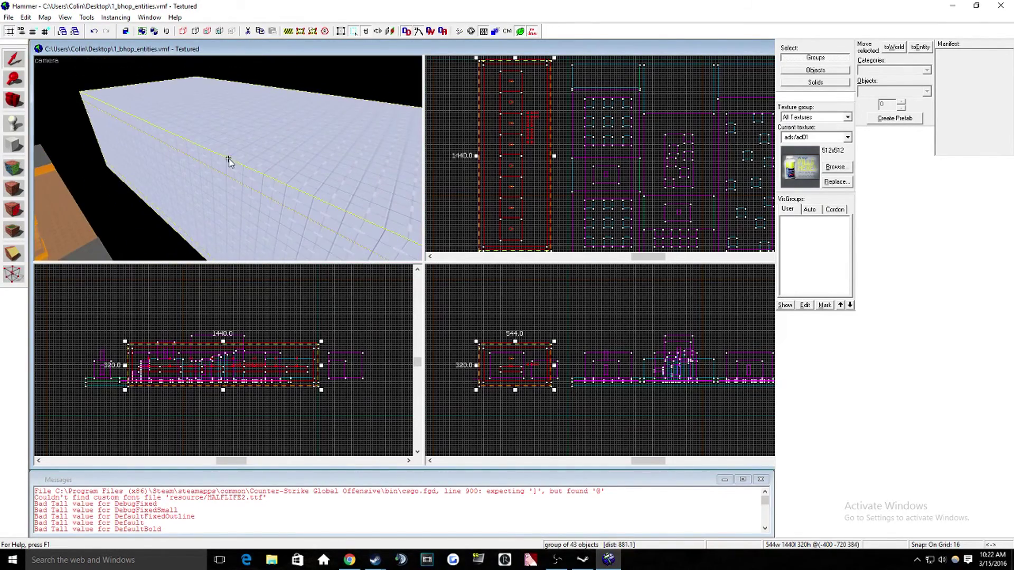
pyautogui.press('w')
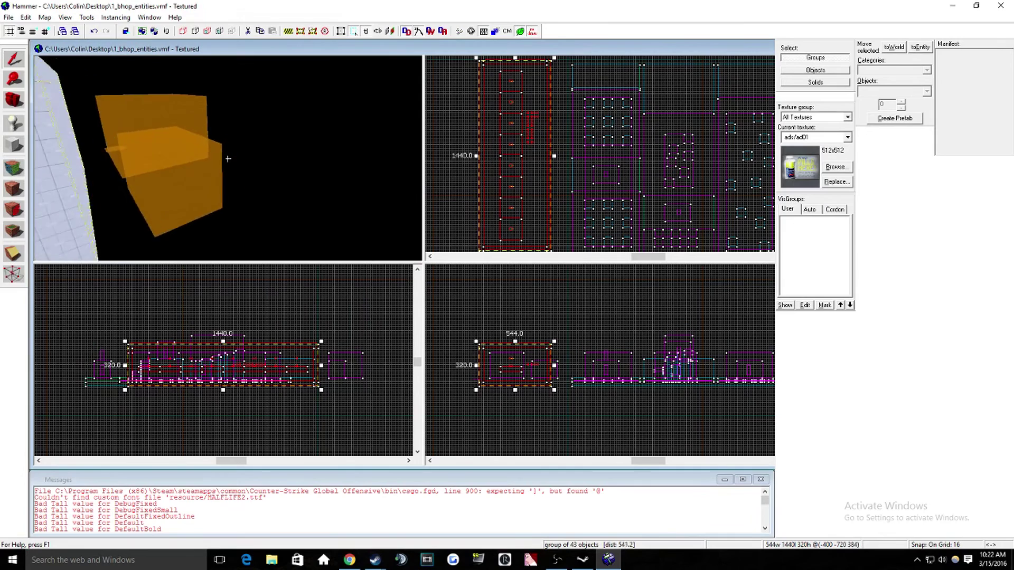
# Add the two large orange trigger boxes and the small flat brush outside the room to the selection.
pyautogui.press('z')
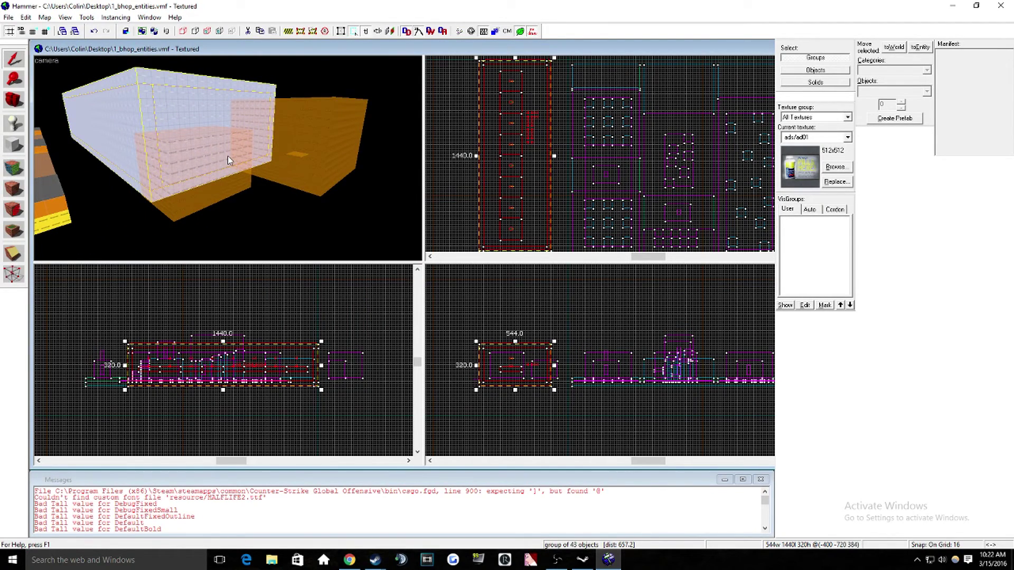
pyautogui.keyDown('ctrl'); pyautogui.click(229, 154); pyautogui.keyUp('ctrl')
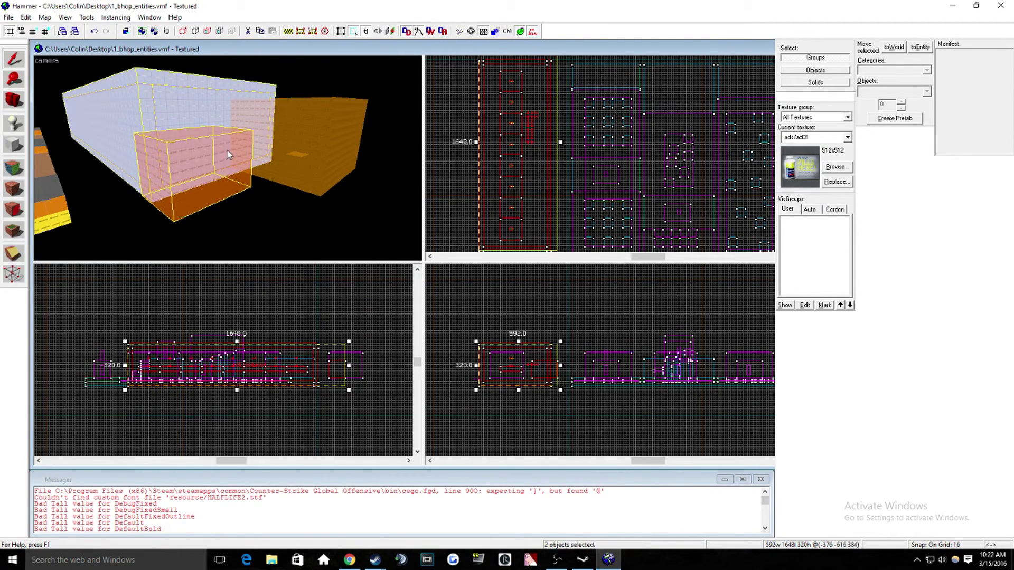
pyautogui.keyDown('ctrl'); pyautogui.click(293, 137); pyautogui.keyUp('ctrl')
pyautogui.press('z')
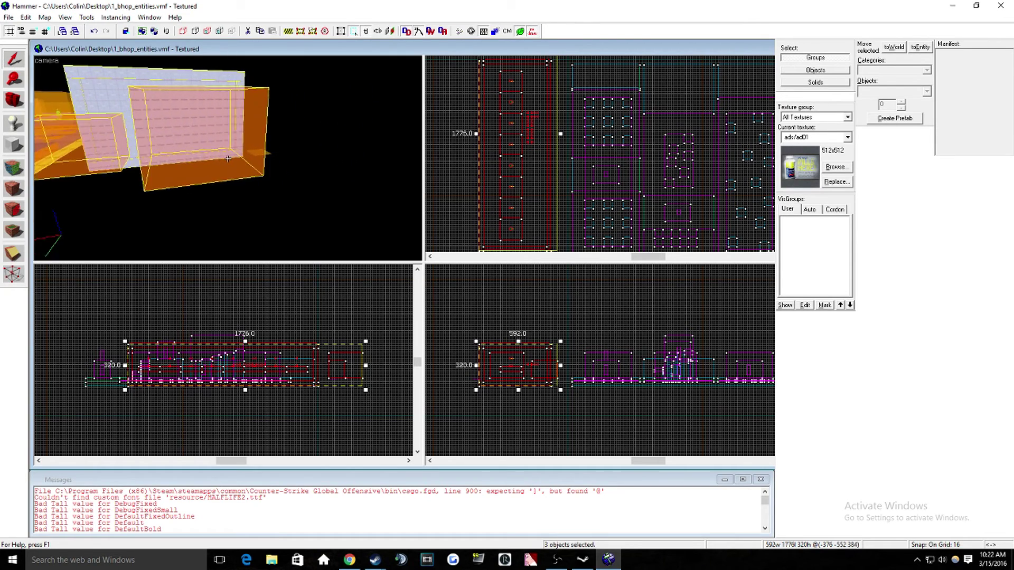
pyautogui.press('z')
pyautogui.keyDown('ctrl'); pyautogui.click(225, 156); pyautogui.keyUp('ctrl')
pyautogui.press('z')
pyautogui.press('d')
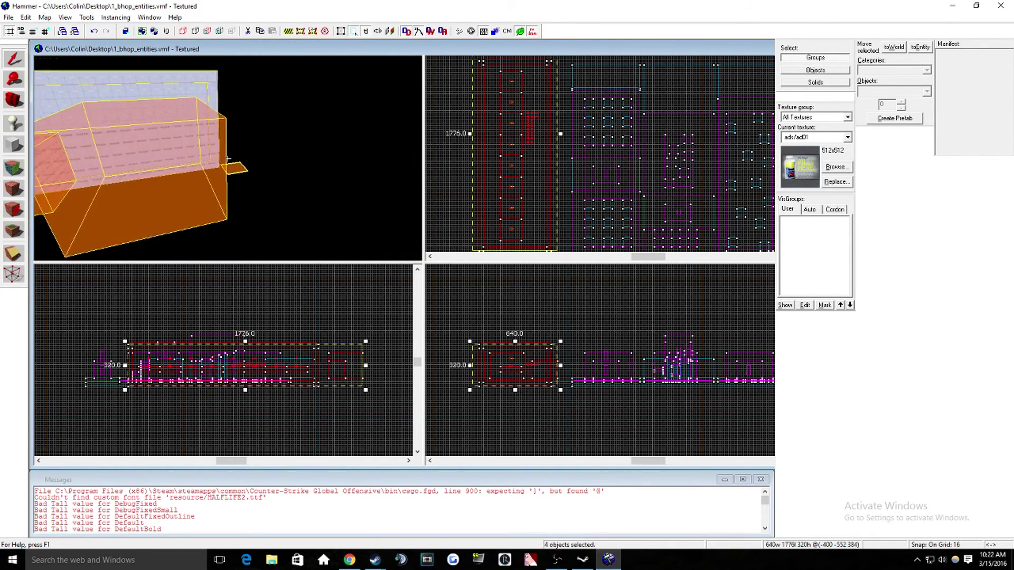
pyautogui.press('a')
pyautogui.press('w')
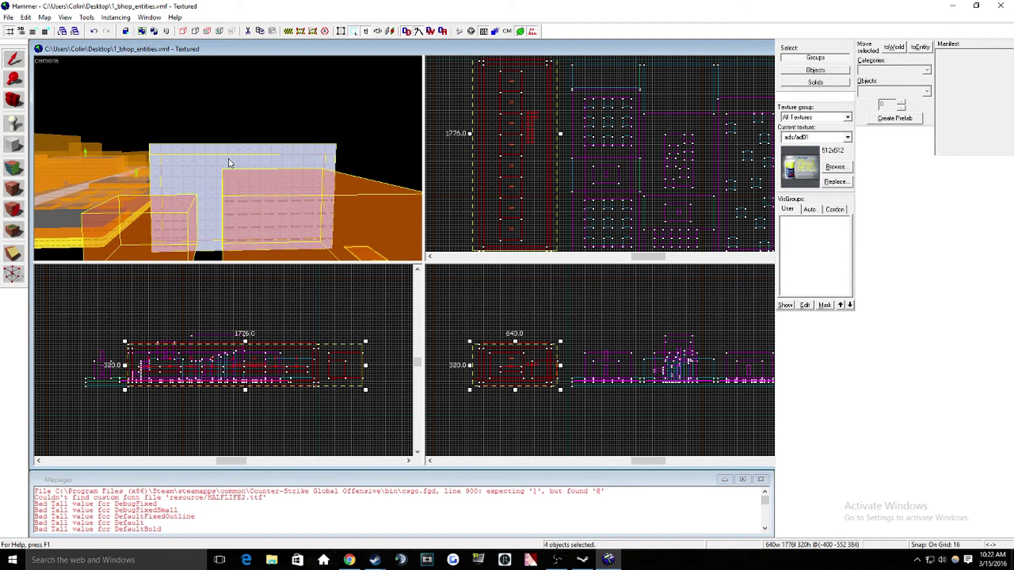
# Close 1_bhop_entities.vmf and paste its four selected objects into kz_tut_singlehop.vmf.
pyautogui.click(6, 18)
pyautogui.click(30, 53)
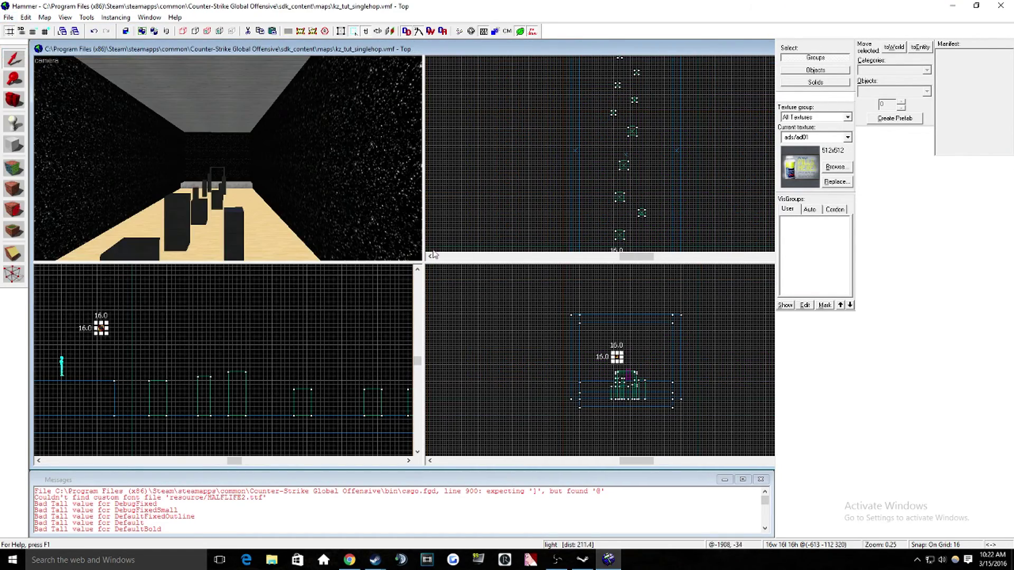
pyautogui.press('w')
pyautogui.press('z')
pyautogui.hotkey('ctrl', 'v')
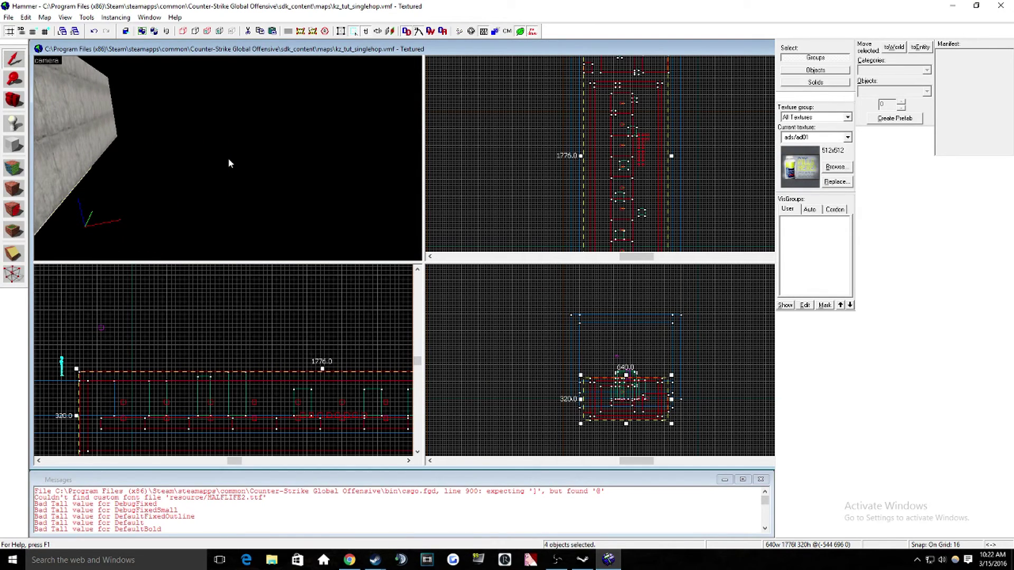
# Move the four pasted objects into the empty space beside the bhop course and clear the selection.
pyautogui.press('z')
pyautogui.press('z')
pyautogui.scroll(-6, 692, 108)
pyautogui.scroll(1, 692, 113)
pyautogui.moveTo(679, 109); pyautogui.dragTo(582, 107)
pyautogui.press('z')
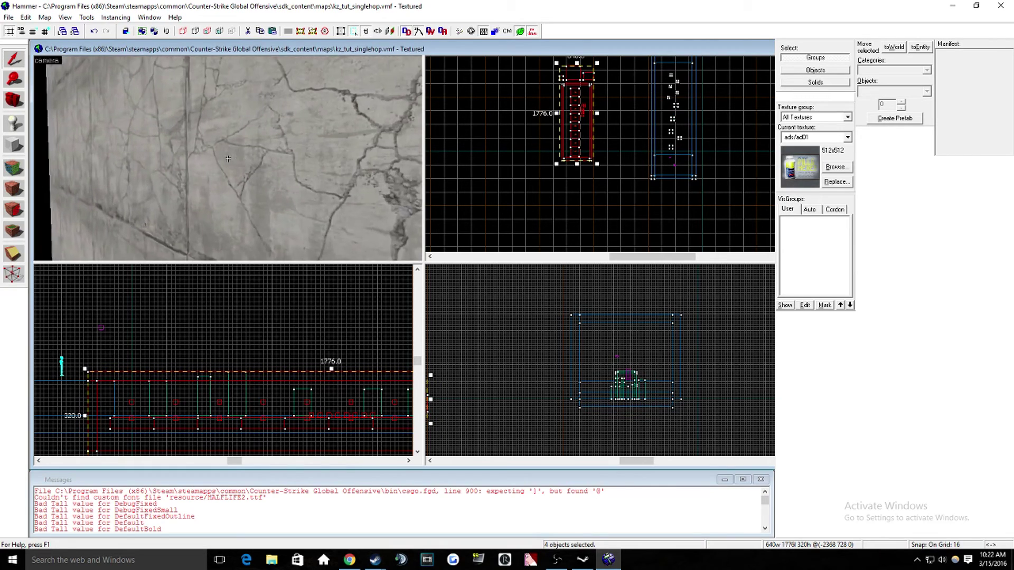
pyautogui.press('a')
pyautogui.press('z')
pyautogui.press('Escape')
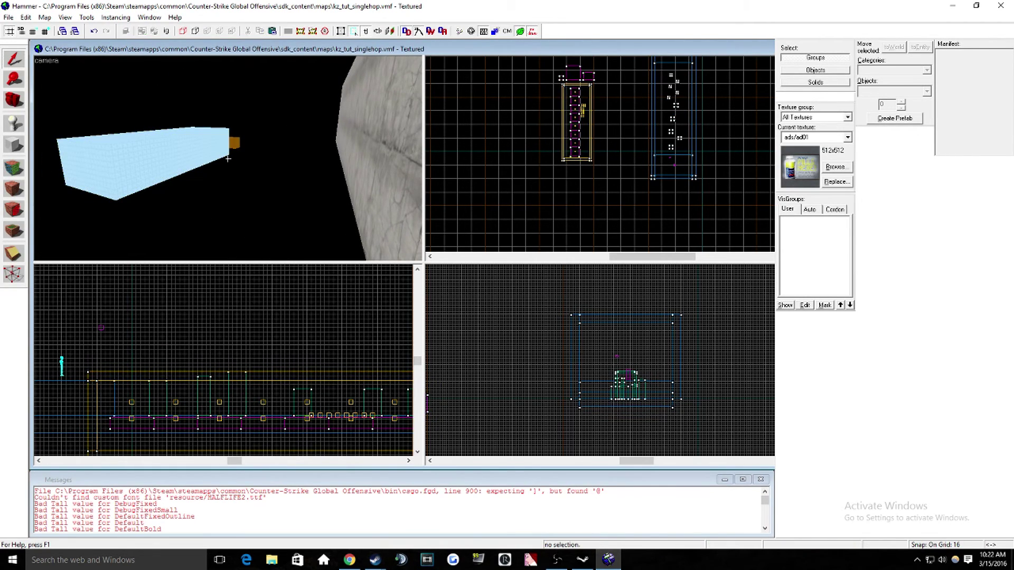
# Select the grouped light-blue room and move it to the opposite side of the bhop course.
pyautogui.press('w')
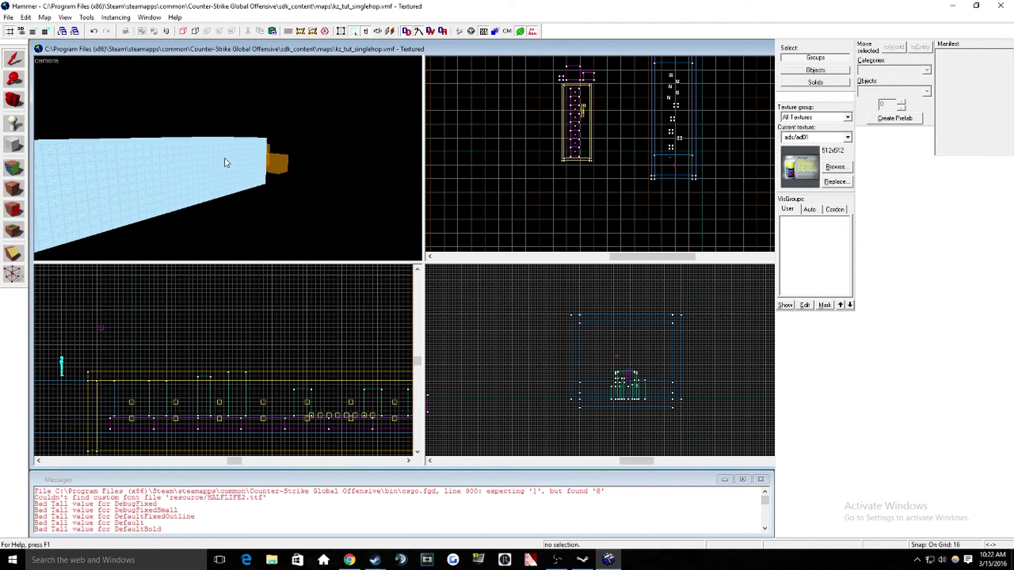
pyautogui.click(224, 163)
pyautogui.scroll(-3, 580, 106)
pyautogui.moveTo(580, 108); pyautogui.dragTo(653, 117)
pyautogui.press('z')
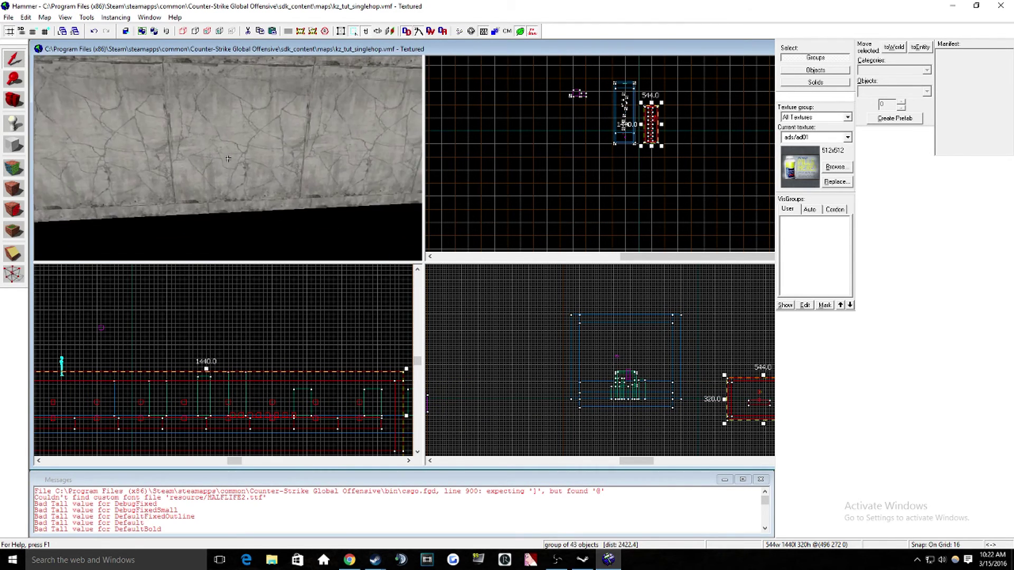
# Examine the trigger brushes, blocks and rows of entities inside the relocated light-blue room.
pyautogui.press('d')
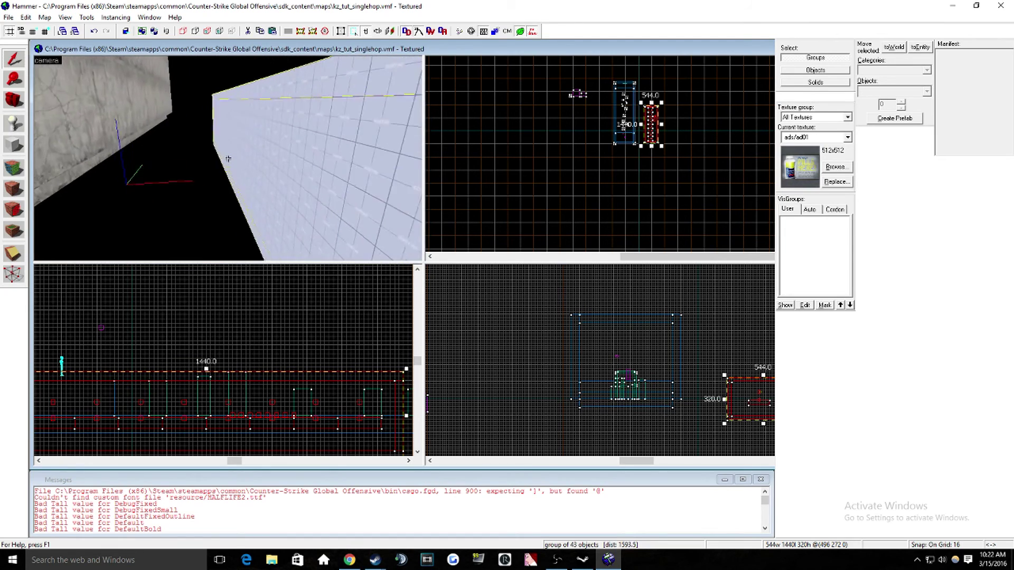
pyautogui.press('s')
pyautogui.press('z')
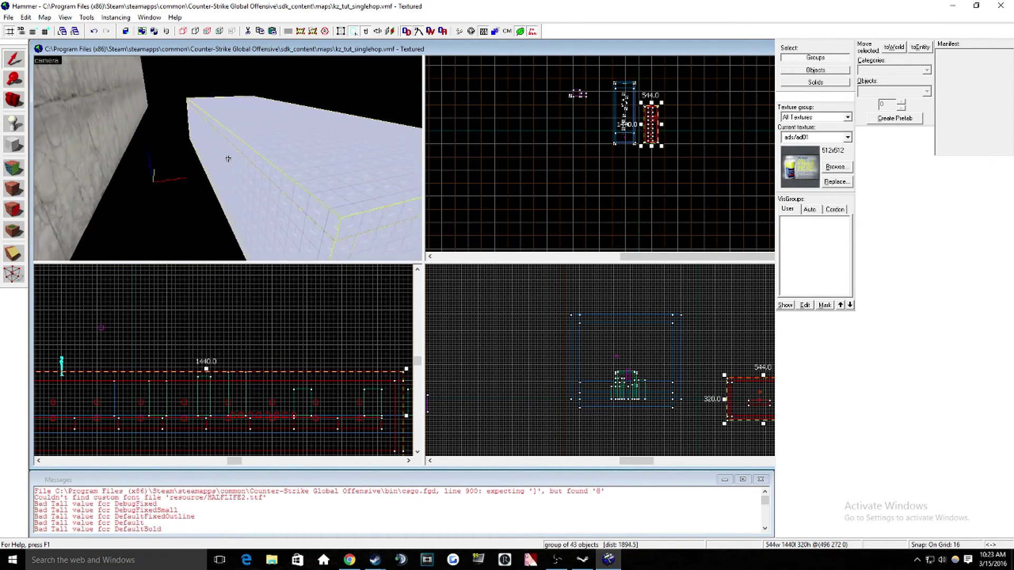
pyautogui.press('z')
pyautogui.press('w')
pyautogui.press('z')
pyautogui.press('z')
pyautogui.press('s')
pyautogui.press('z')
pyautogui.press('z')
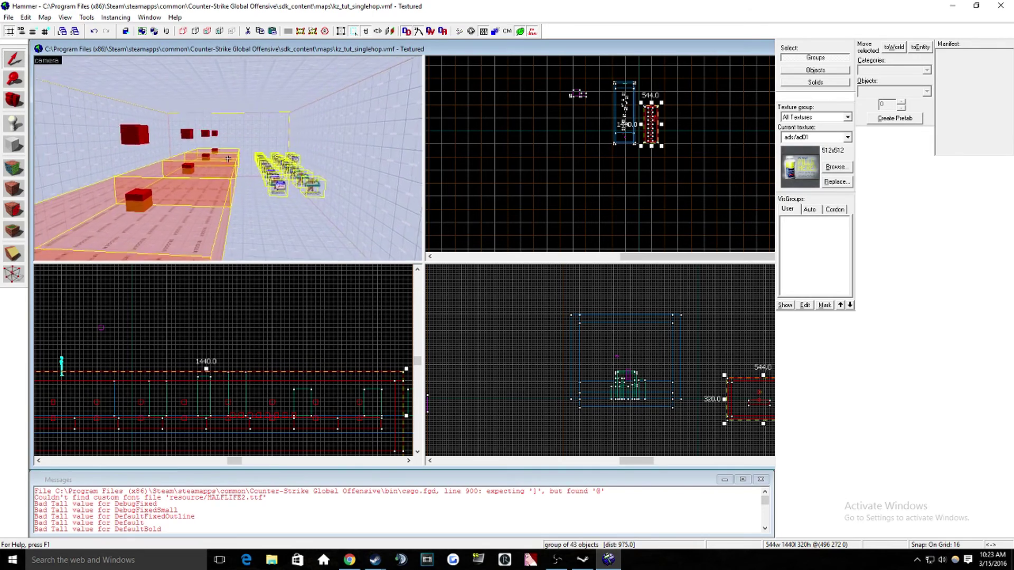
pyautogui.press('s')
pyautogui.press('w')
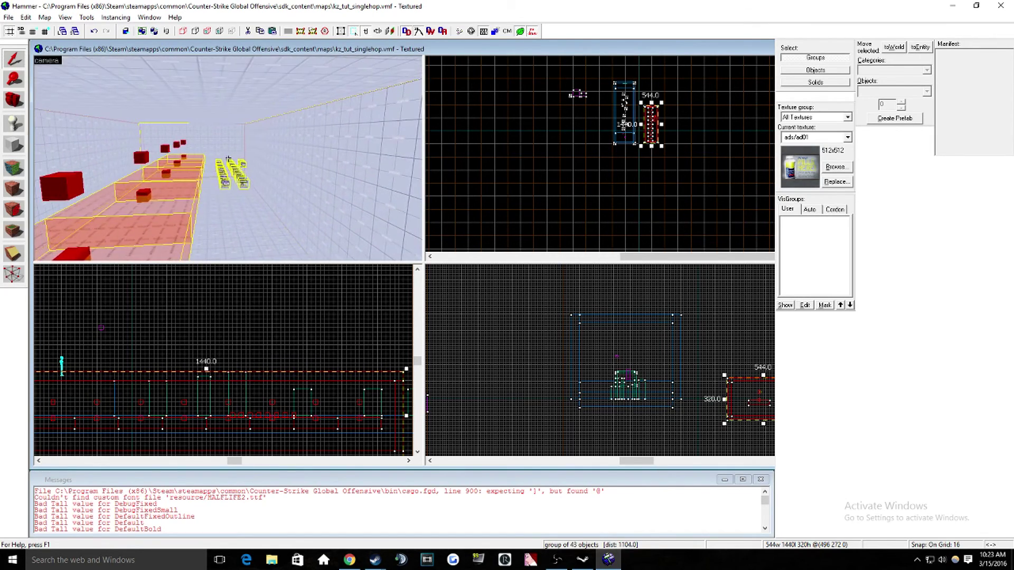
# Check the properties of the smaller orange reset_trigger box, move it to the course's start area and resize it to 320 x 192 units.
pyautogui.press('Down')
pyautogui.press('Left')
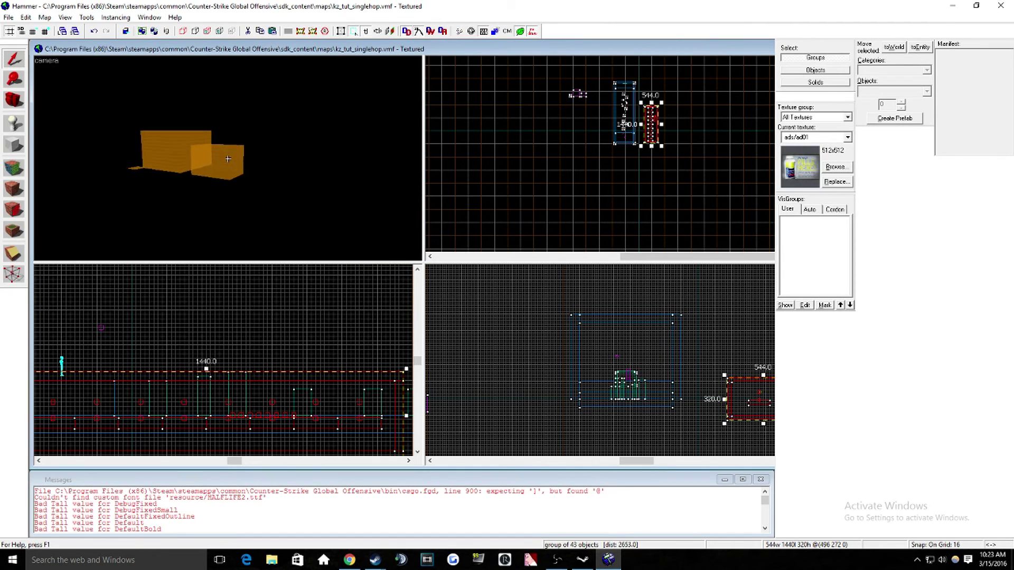
pyautogui.press('Up')
pyautogui.doubleClick(229, 157)
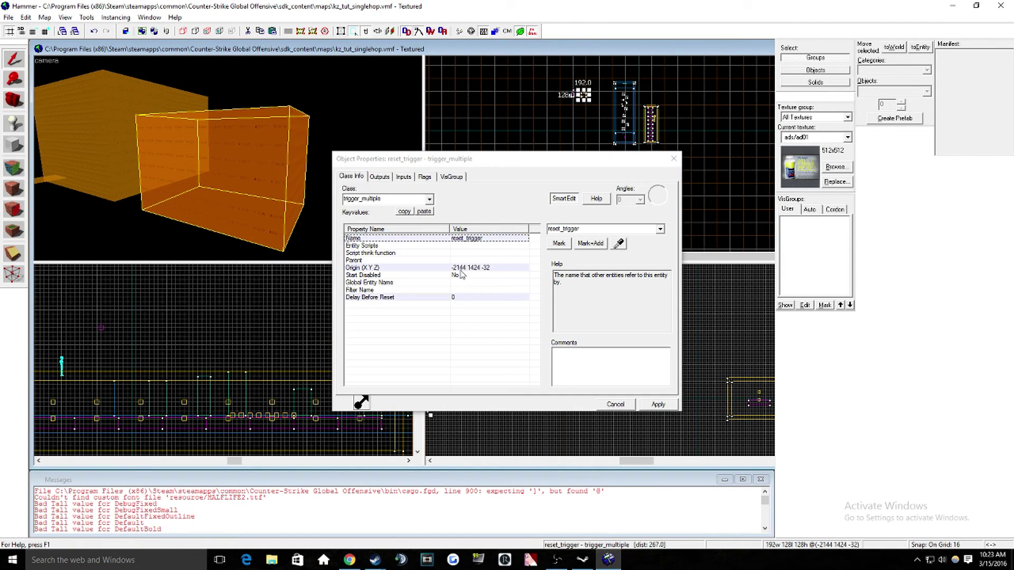
pyautogui.click(674, 160)
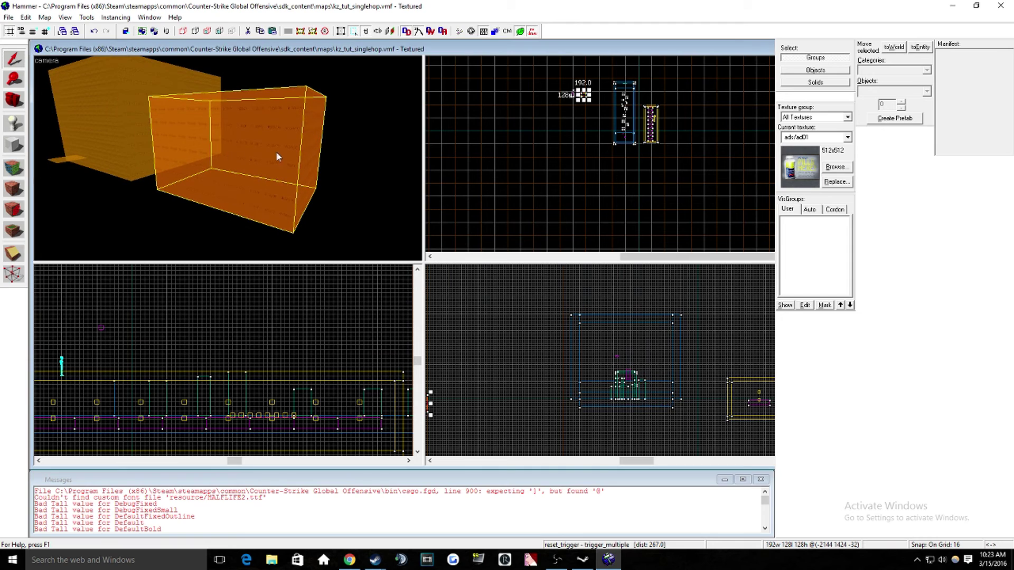
pyautogui.scroll(5, 605, 100)
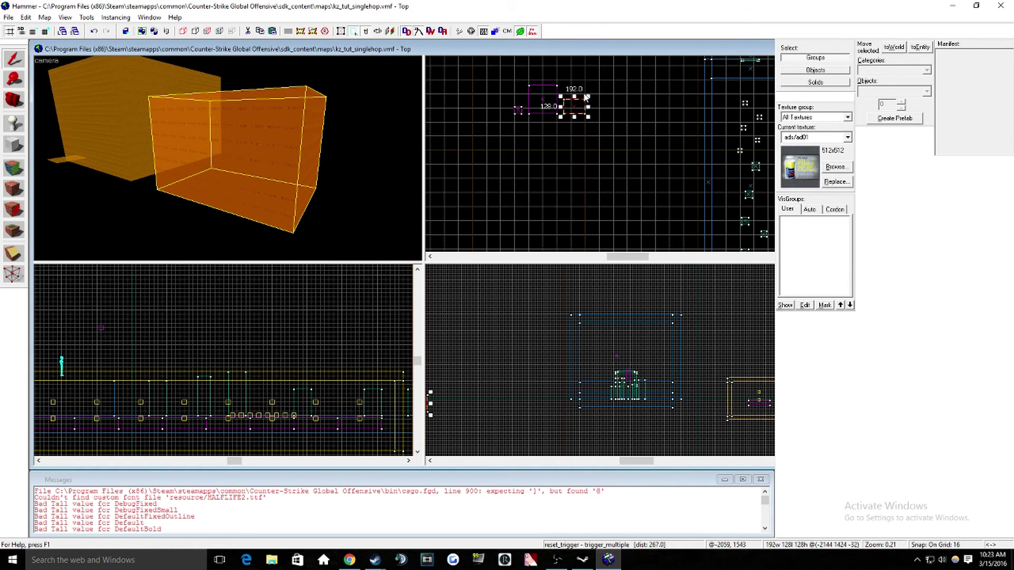
pyautogui.moveTo(579, 111); pyautogui.dragTo(772, 170)
pyautogui.moveTo(700, 156); pyautogui.dragTo(700, 156)
pyautogui.scroll(5, 700, 142)
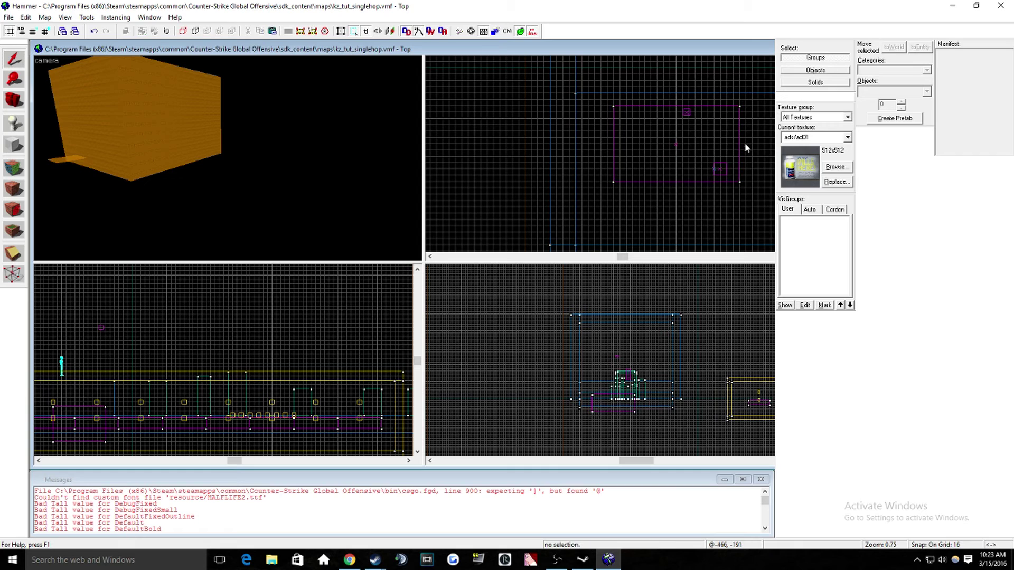
# Select the reset_trigger beneath the course and raise it on top of the concrete start platform.
pyautogui.press('z')
pyautogui.press('w')
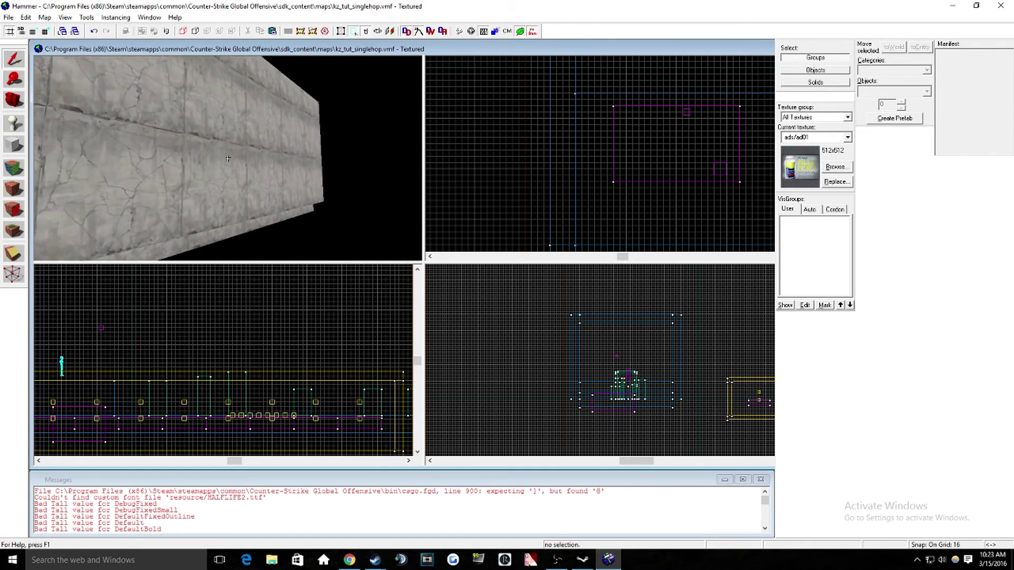
pyautogui.press('s')
pyautogui.press('z')
pyautogui.scroll(-4, 232, 328)
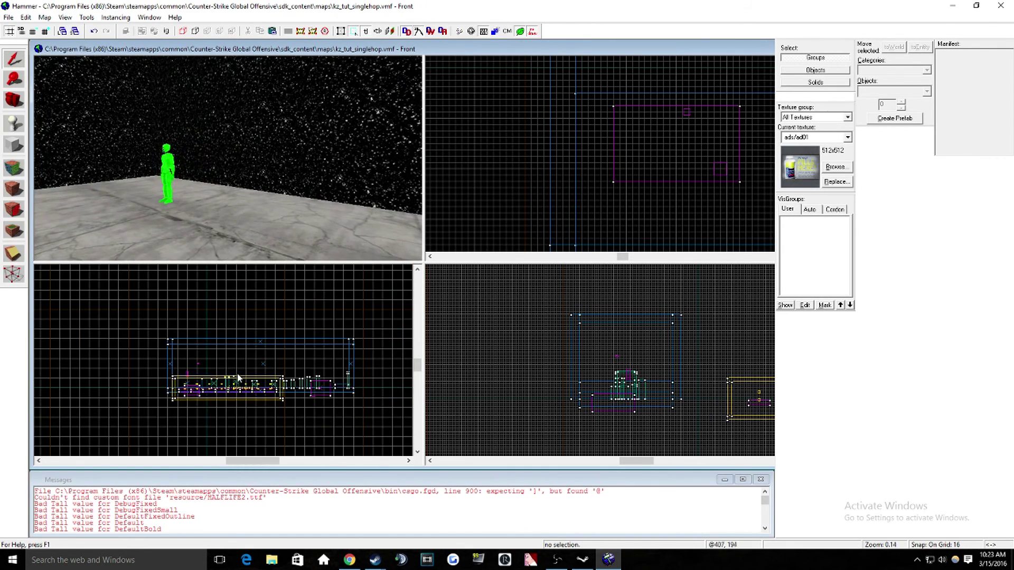
pyautogui.press('z')
pyautogui.press('w')
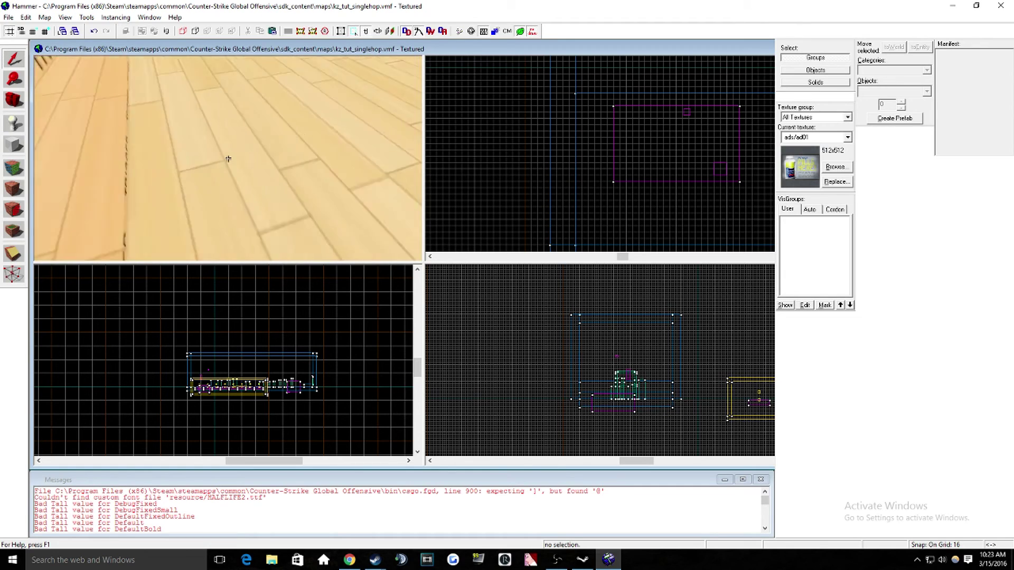
pyautogui.press('z')
pyautogui.click(230, 159)
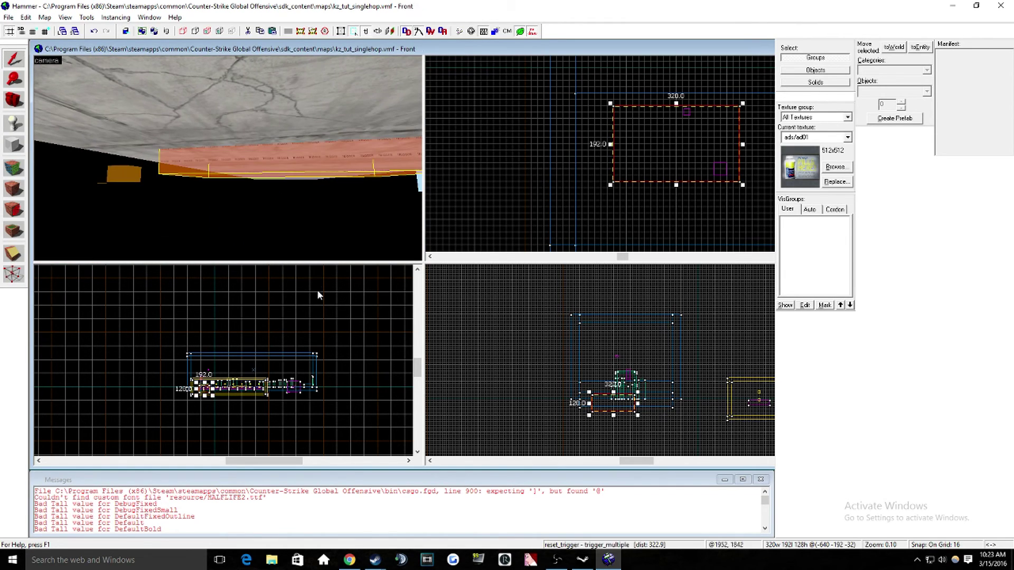
pyautogui.scroll(3, 224, 392)
pyautogui.scroll(8, 191, 382)
pyautogui.moveTo(205, 370); pyautogui.dragTo(204, 344)
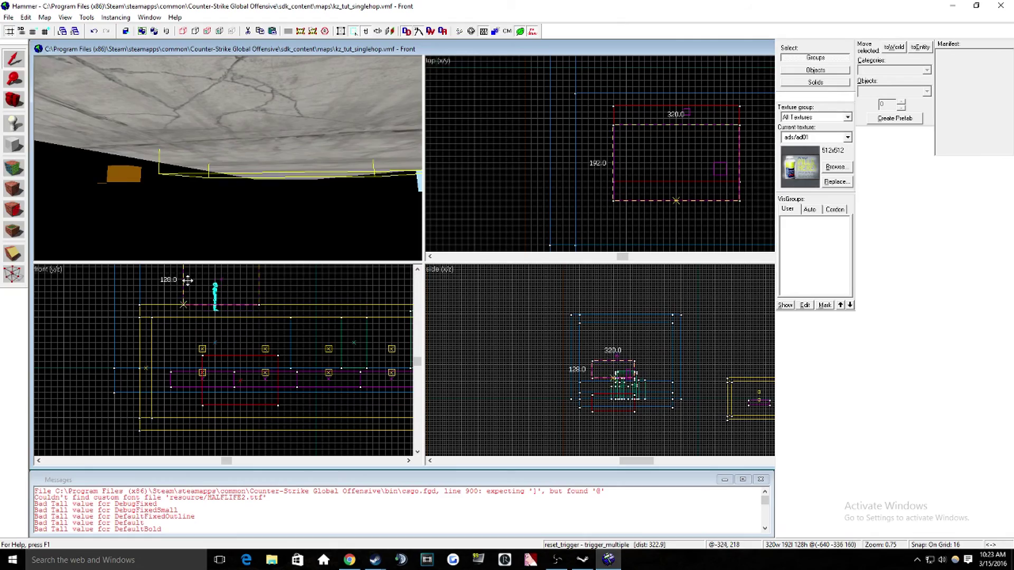
# Resize the reset_trigger to 544 x 256 units so it surrounds the teleport destination on the start platform.
pyautogui.press('z')
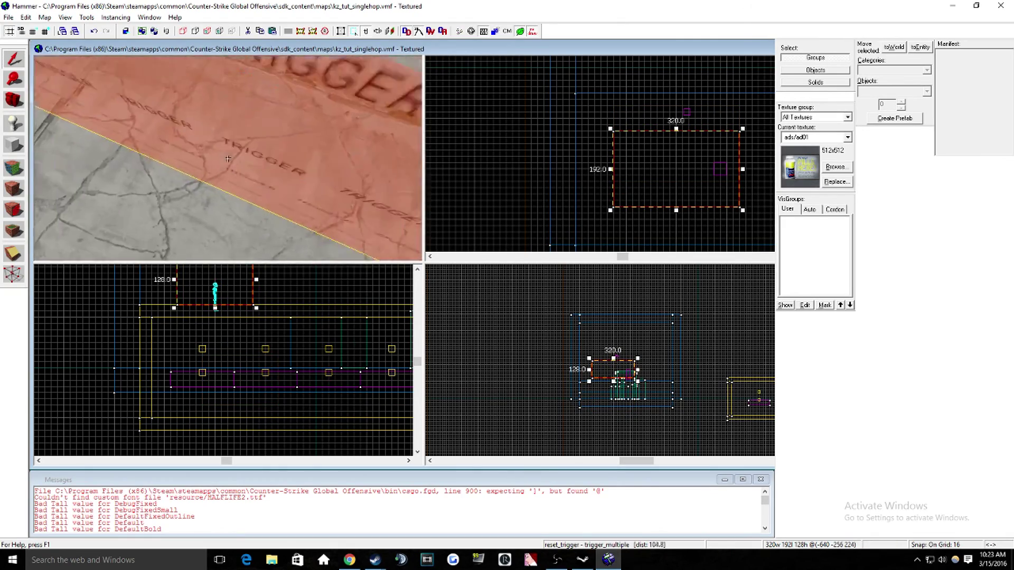
pyautogui.press('s')
pyautogui.press('z')
pyautogui.scroll(-5, 734, 123)
pyautogui.scroll(4, 695, 146)
pyautogui.scroll(-5, 687, 137)
pyautogui.moveTo(733, 133); pyautogui.dragTo(724, 100)
pyautogui.scroll(4, 723, 119)
pyautogui.press('z')
pyautogui.press('s')
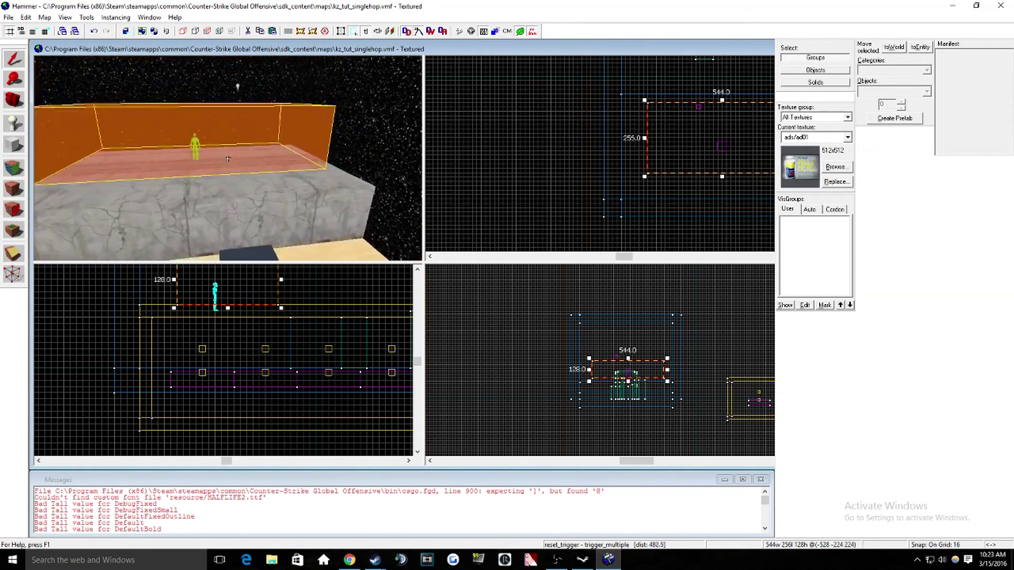
pyautogui.press('z')
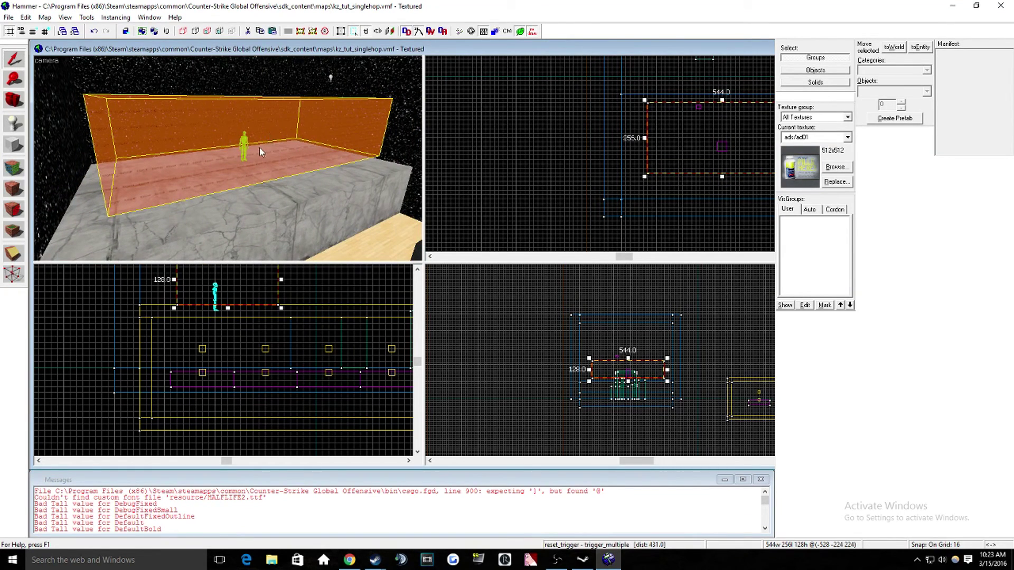
# Select the wooden floor brush under the bhop blocks and copy it 16 units upward.
pyautogui.press('z')
pyautogui.press('w')
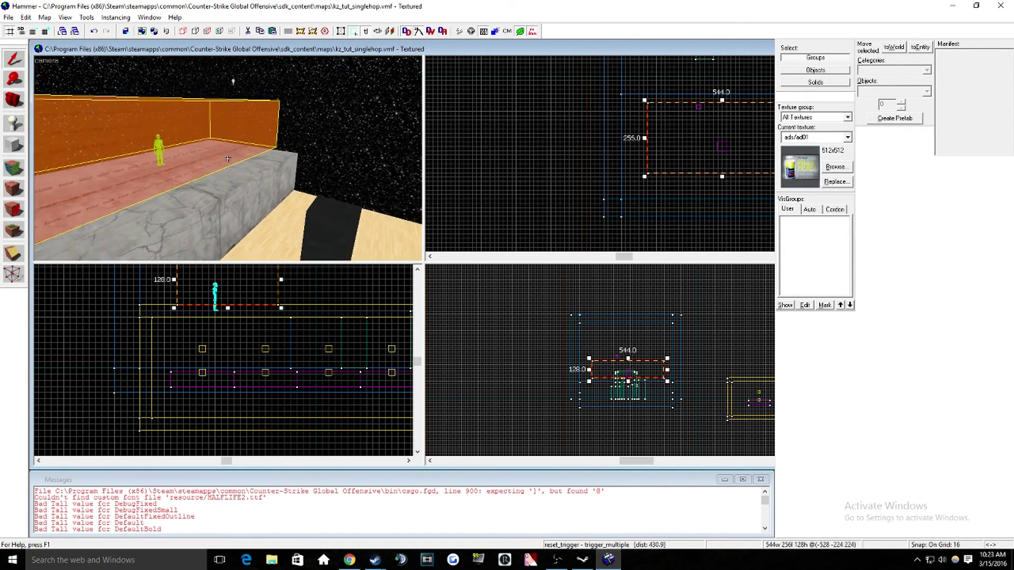
pyautogui.press('z')
pyautogui.press('z')
pyautogui.press('z')
pyautogui.click(234, 168)
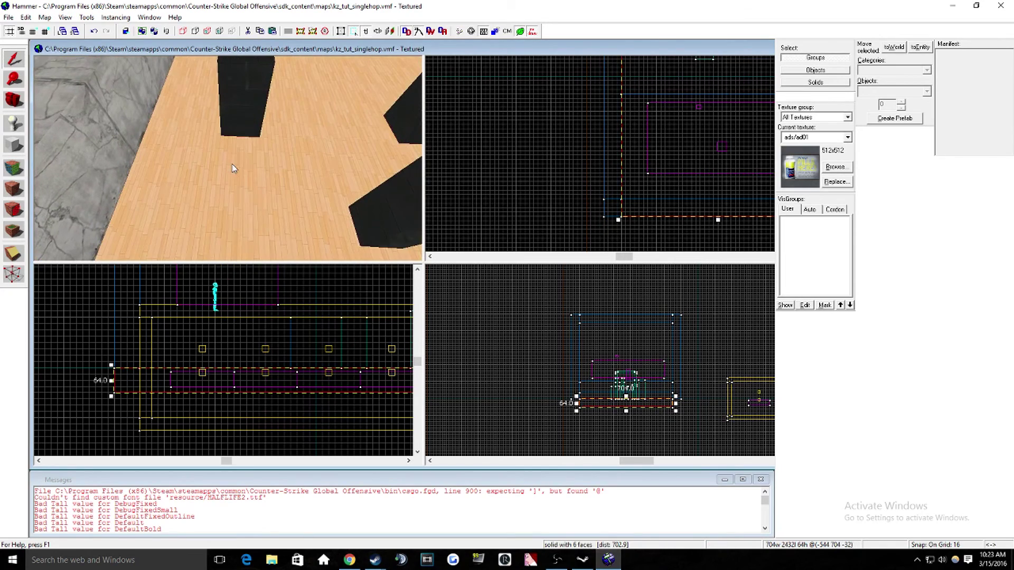
pyautogui.scroll(3, 209, 371)
pyautogui.moveTo(197, 378); pyautogui.dragTo(197, 370)
# Reduce the copied floor brush to a 16-unit-high slab resting on the wooden floor.
pyautogui.scroll(-5, 222, 396)
pyautogui.scroll(-4, 357, 411)
pyautogui.scroll(4, 407, 410)
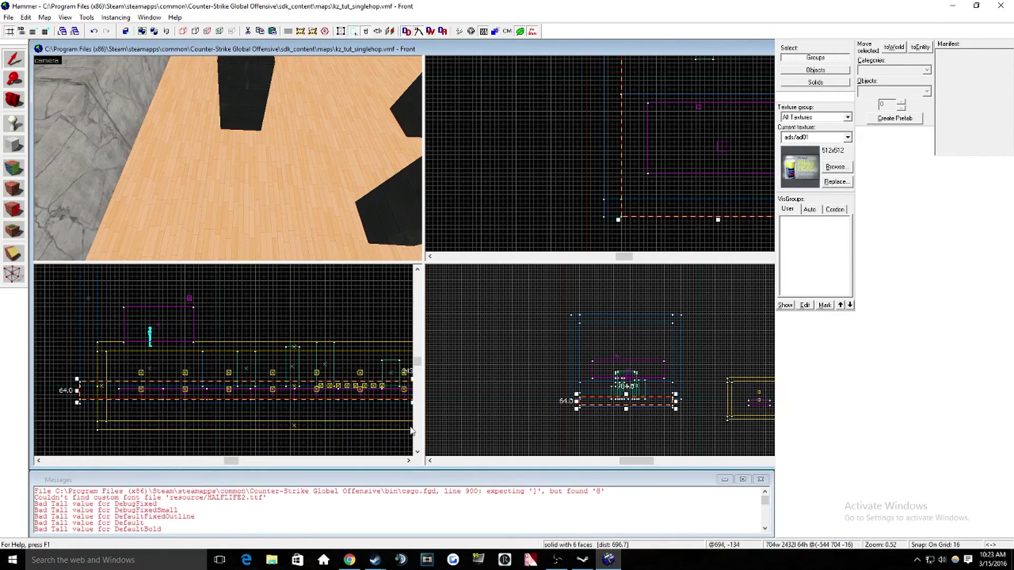
pyautogui.moveTo(306, 405); pyautogui.dragTo(310, 378)
# Find the trigger texture and apply tools/toolstrigger to the thin slab above the wooden floor.
pyautogui.press('z')
pyautogui.press('z')
pyautogui.click(833, 167)
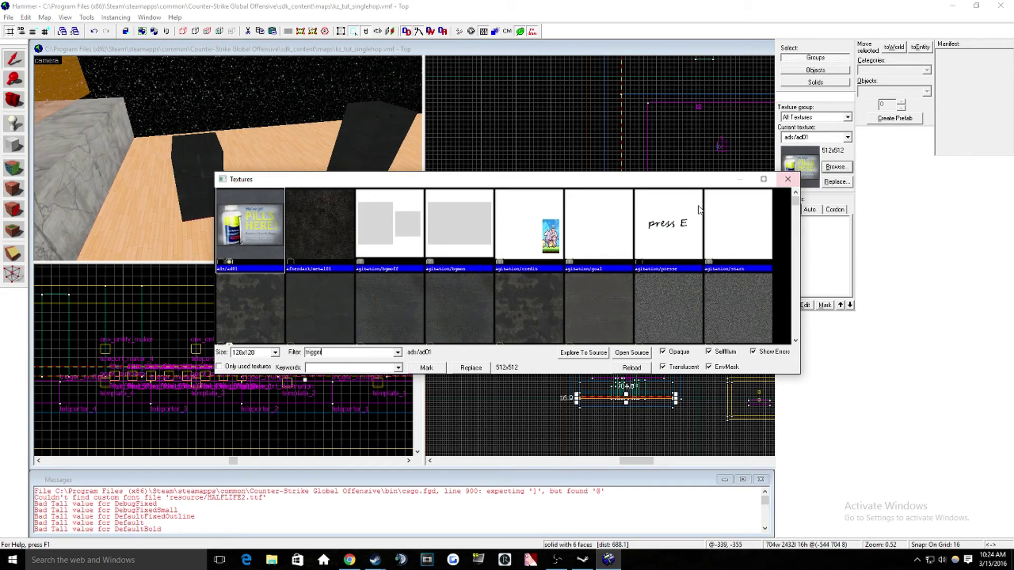
pyautogui.doubleClick(289, 219)
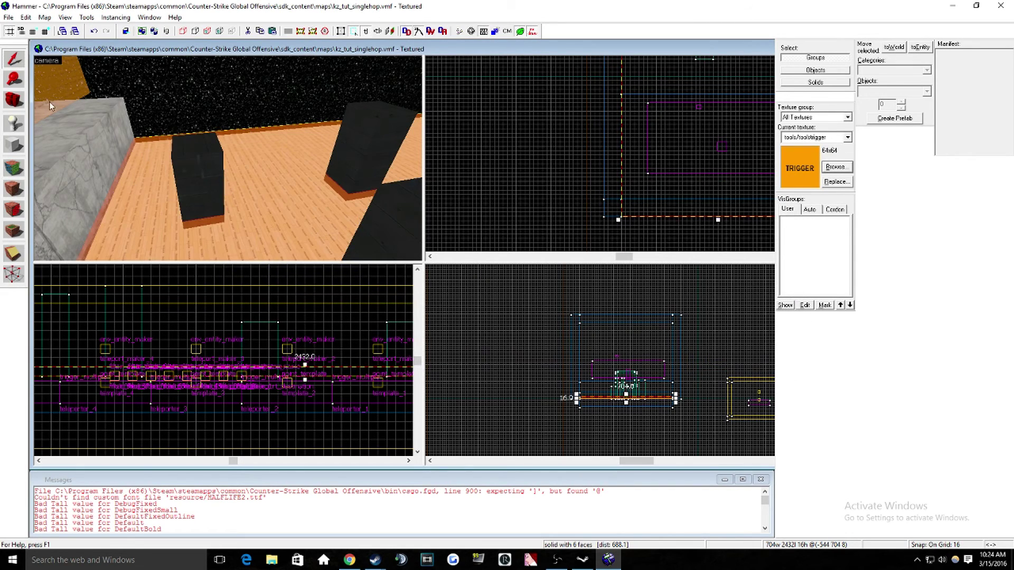
# Tie the thin trigger slab to an entity and set its class to trigger_teleport.
pyautogui.hotkey('alt', 'Return')
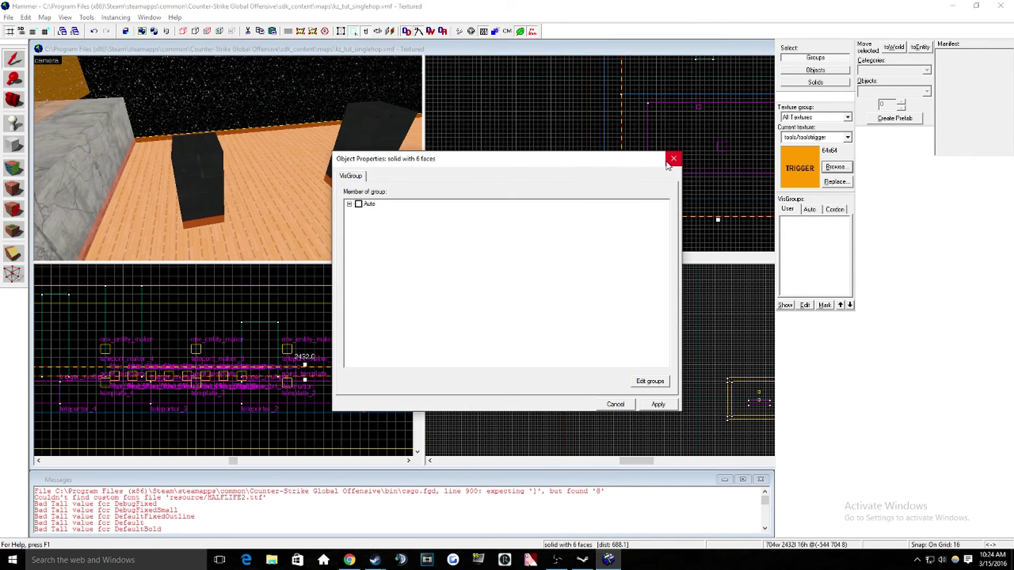
pyautogui.click(673, 159)
pyautogui.hotkey('ctrl', 't')
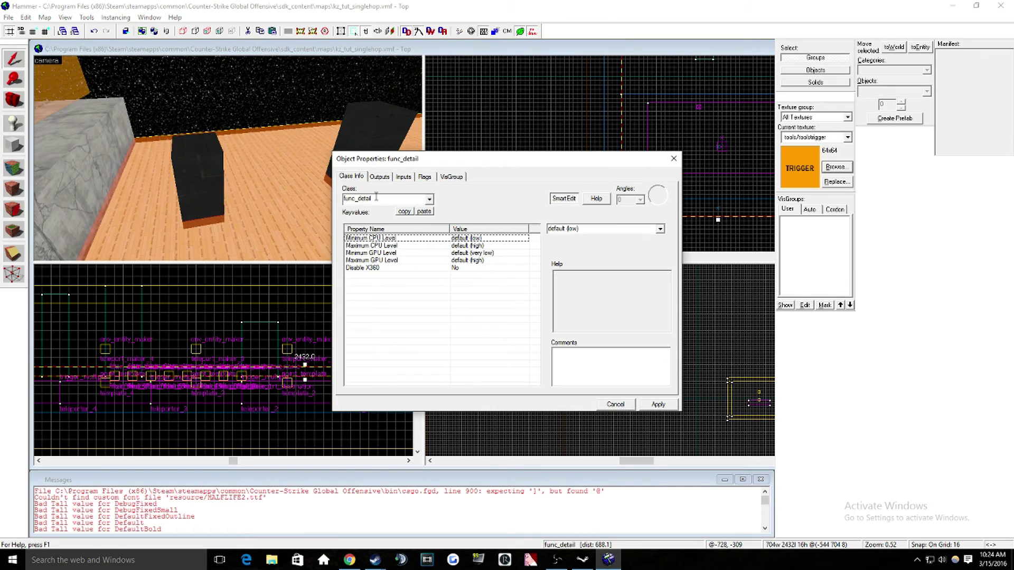
pyautogui.write('t')
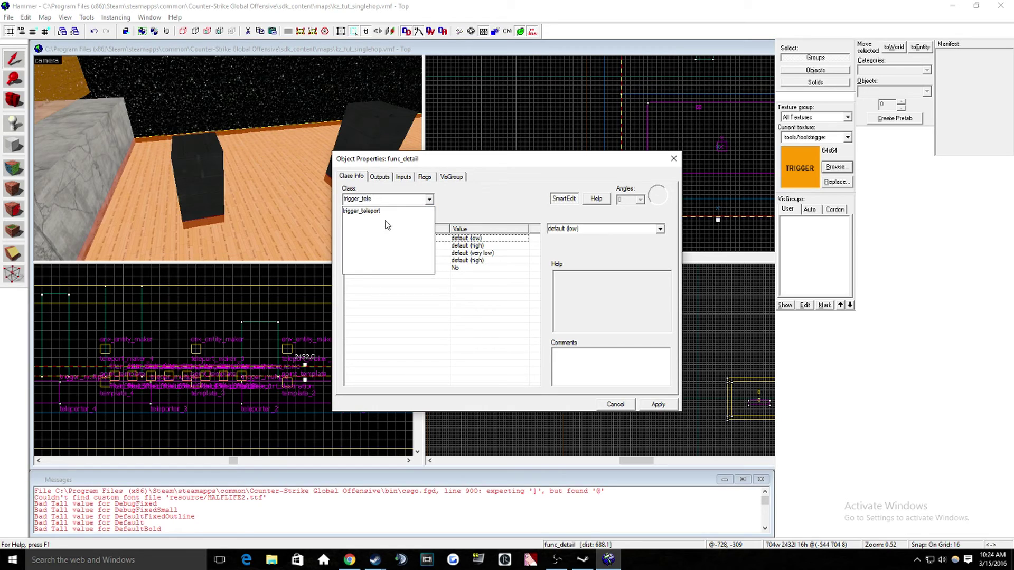
pyautogui.write('rigger_tele')
pyautogui.press('Return')
pyautogui.click(655, 404)
pyautogui.click(681, 134)
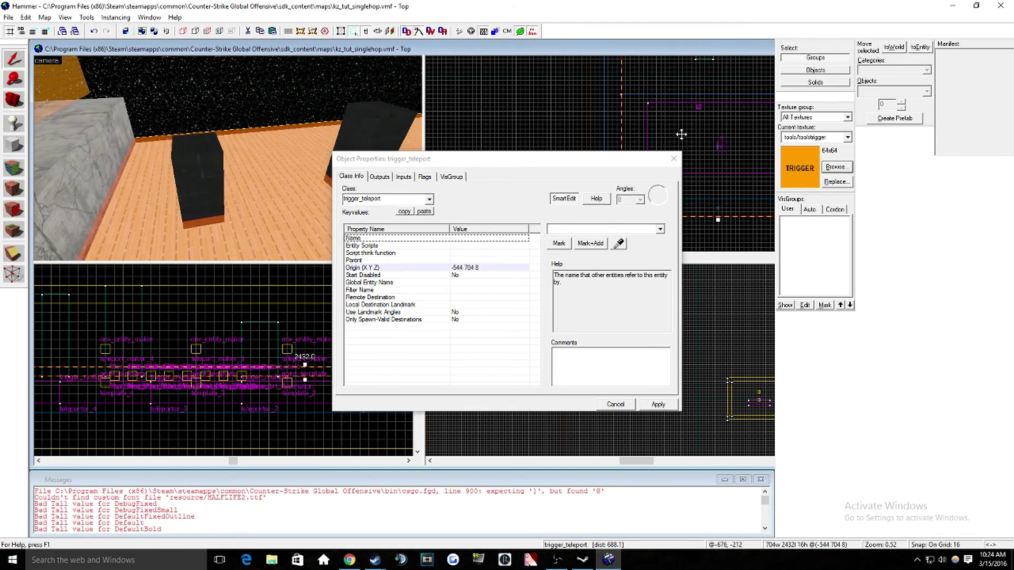
# Set the floor trigger's Use Landmark Angles to Yes and name it bhop_teleport.
pyautogui.click(452, 312)
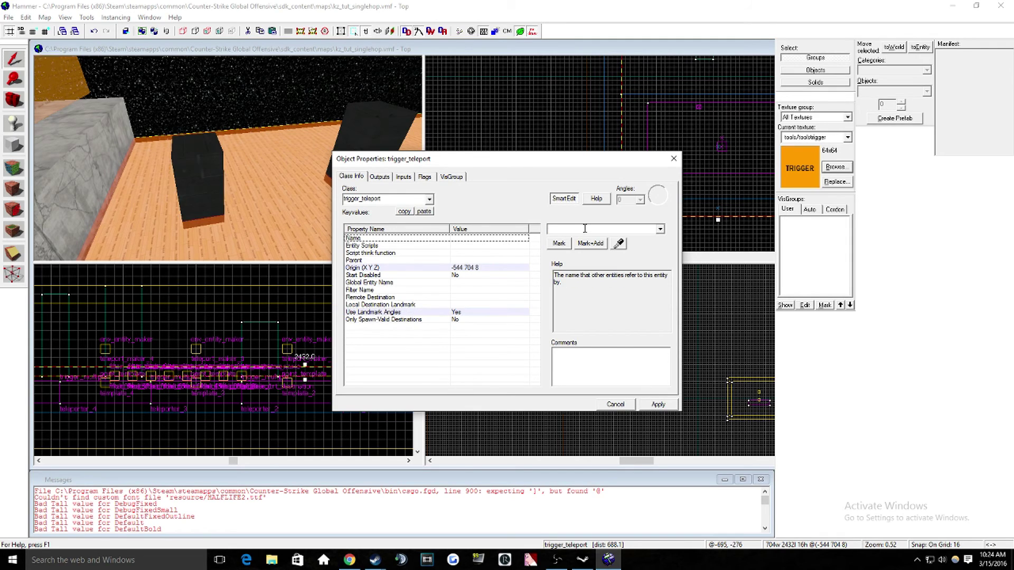
pyautogui.write('bhg')
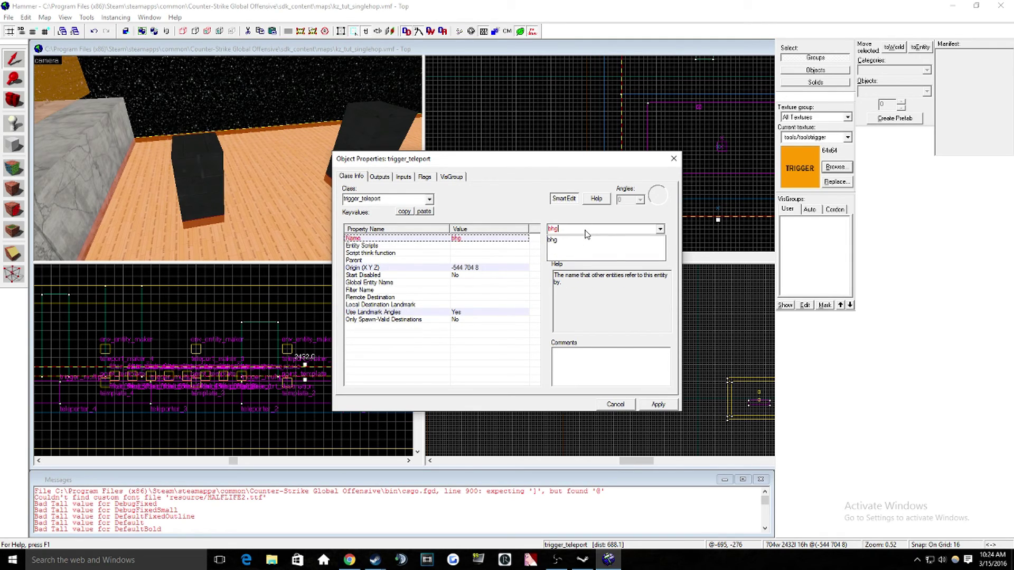
pyautogui.click(565, 240)
pyautogui.press('z')
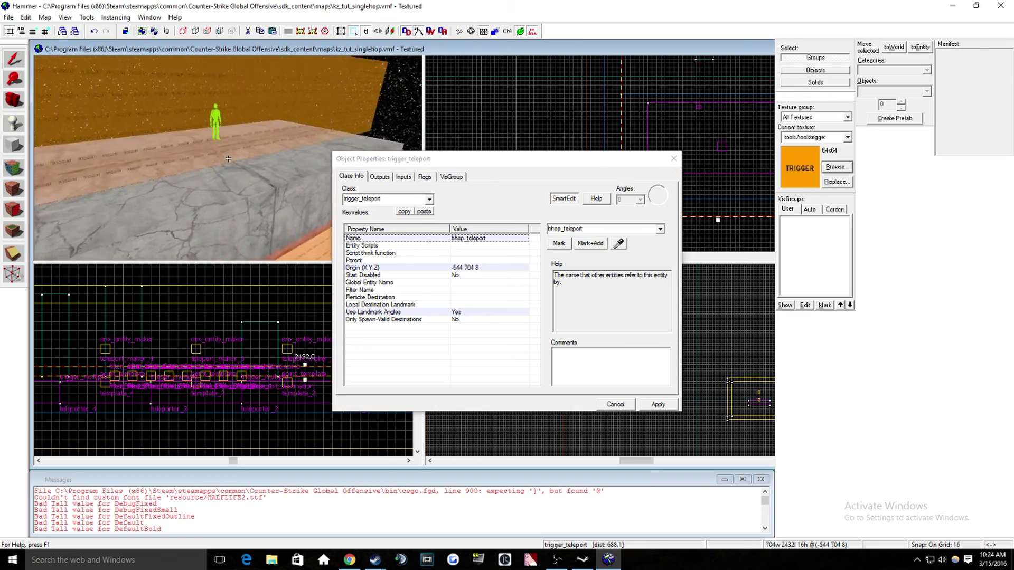
pyautogui.press('z')
pyautogui.click(680, 165)
# Name the info_teleport_destination on the start platform B1 and apply the change.
pyautogui.press('z')
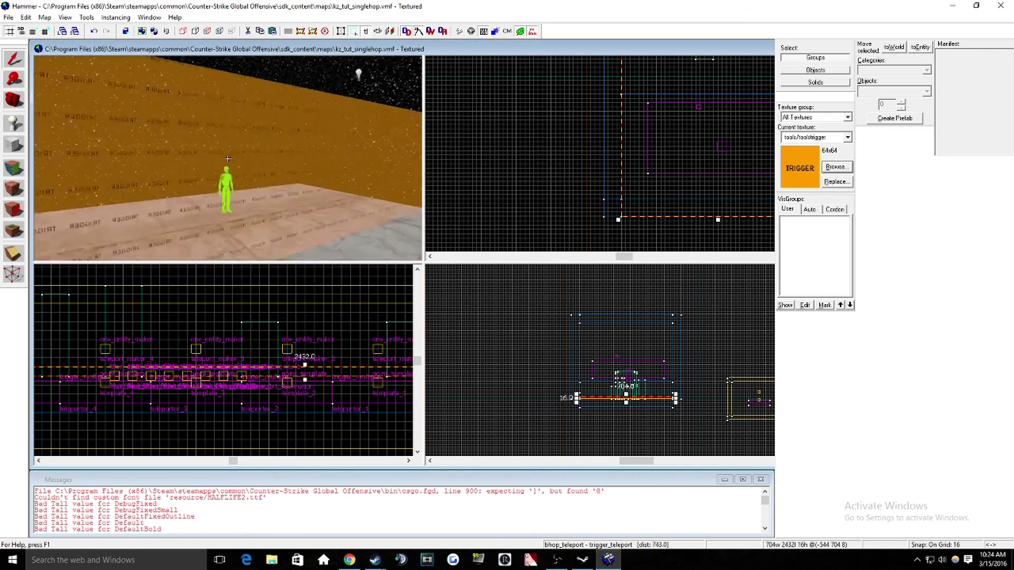
pyautogui.press('w')
pyautogui.doubleClick(228, 157)
pyautogui.click(573, 230)
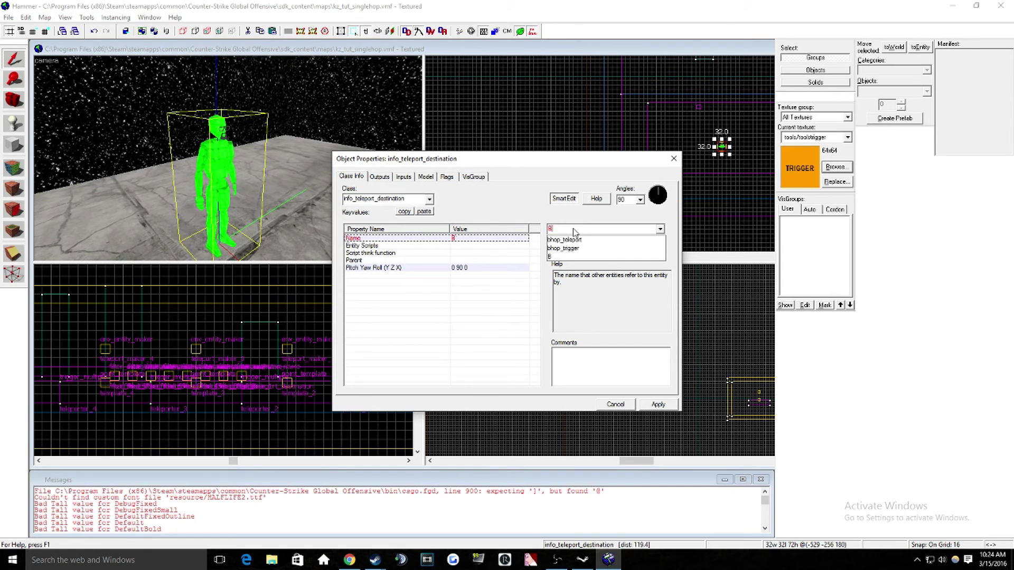
pyautogui.click(657, 408)
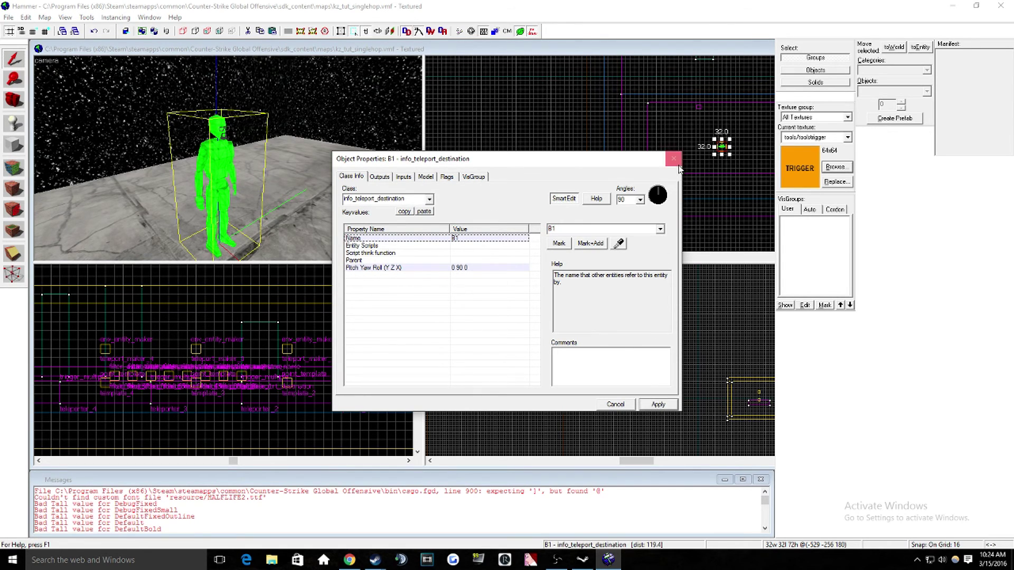
pyautogui.click(679, 162)
# Thin the bhop_teleport floor trigger to 8 units high by raising its underside, using a grid size of 8.
pyautogui.press('z')
pyautogui.press('s')
pyautogui.scroll(-5, 228, 158)
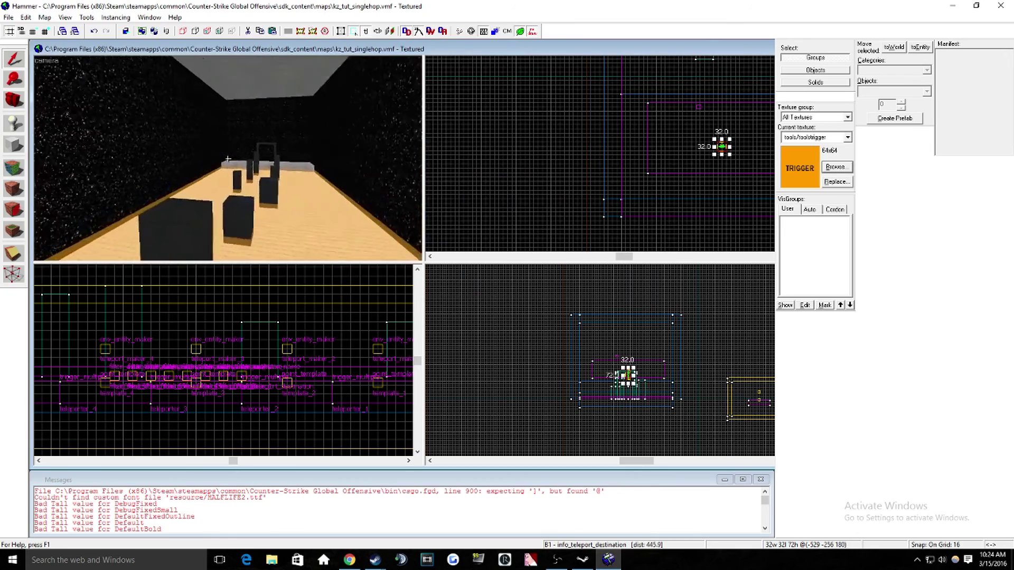
pyautogui.scroll(-20, 228, 159)
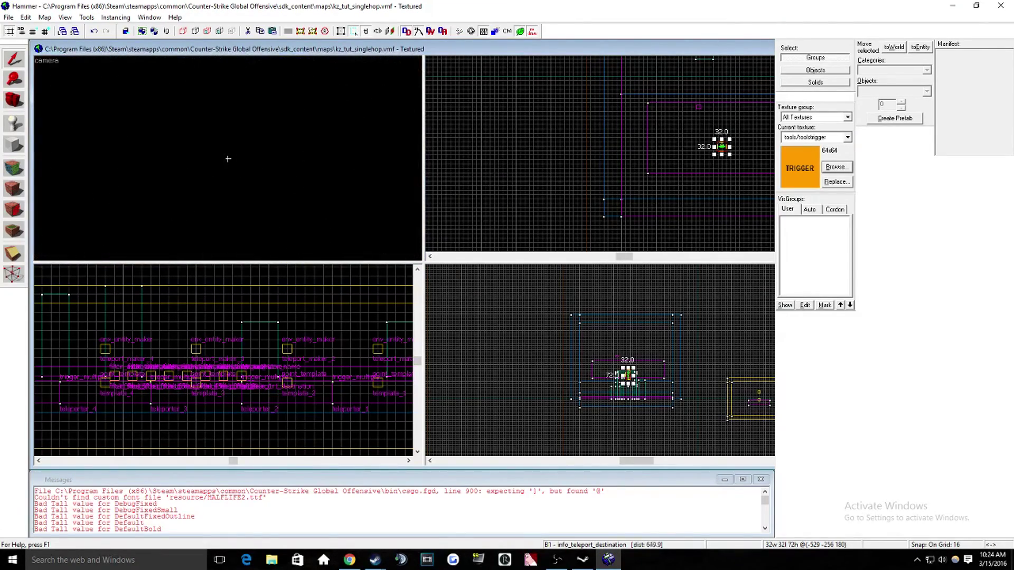
pyautogui.scroll(-8, 228, 158)
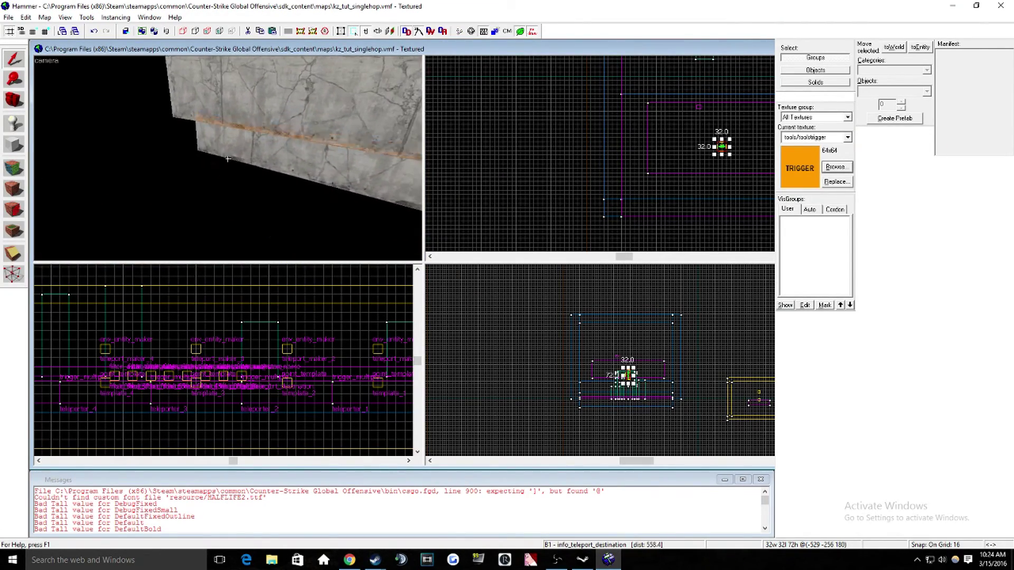
pyautogui.click(228, 158)
pyautogui.scroll(5, 227, 158)
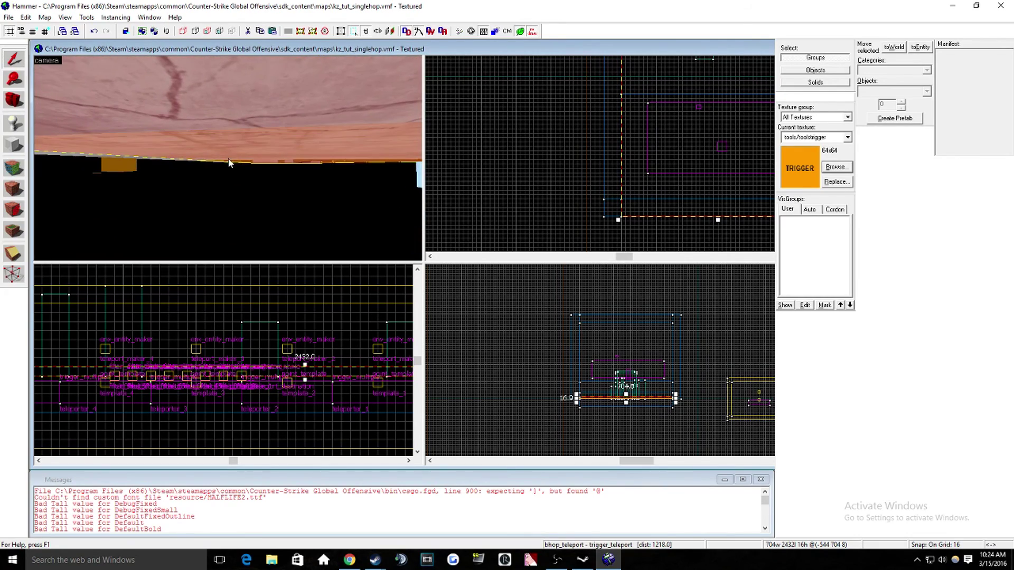
pyautogui.scroll(-3, 256, 342)
pyautogui.press('z')
pyautogui.press('w')
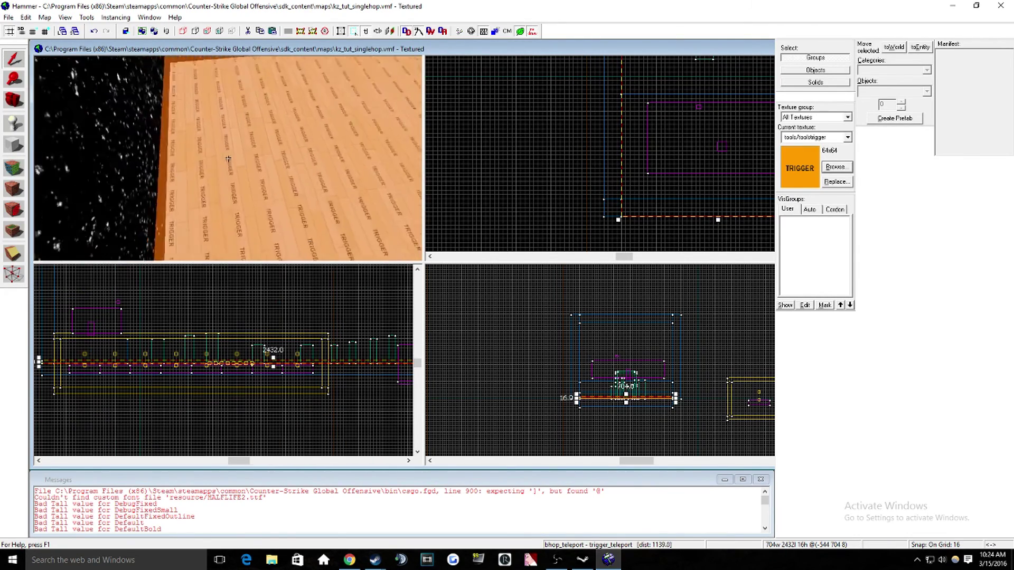
pyautogui.press('s')
pyautogui.press('z')
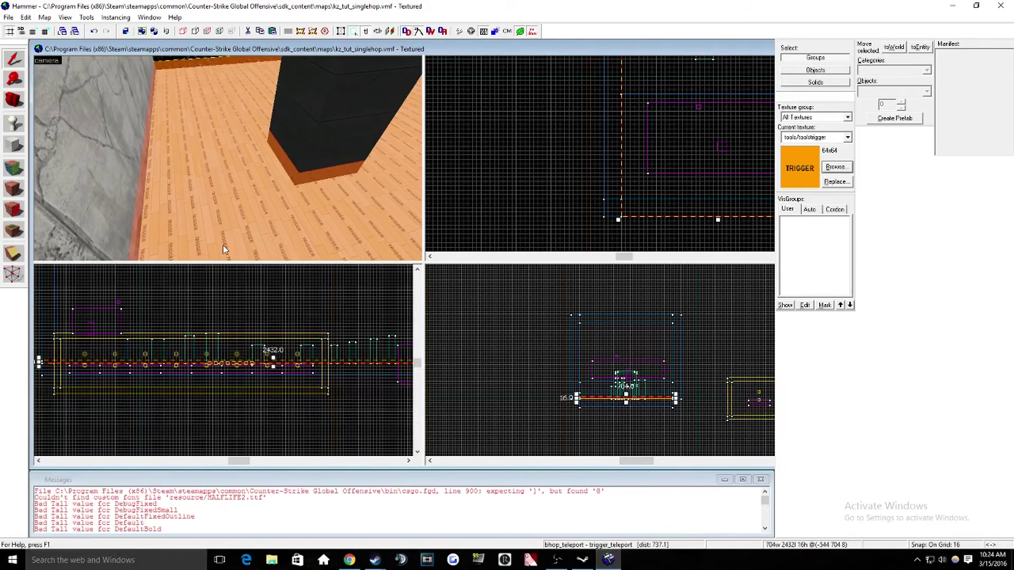
pyautogui.scroll(5, 274, 355)
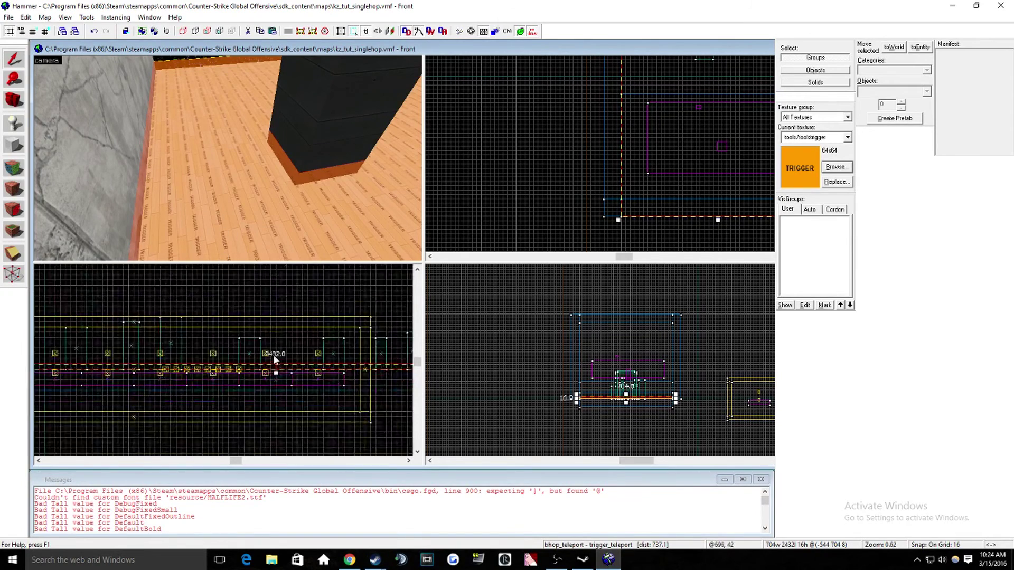
pyautogui.click(32, 31)
pyautogui.moveTo(262, 385); pyautogui.dragTo(261, 369)
# Set the Remote Destination of the pasted 256-unit bhop_teleport trigger block outside the course to B1.
pyautogui.press('z')
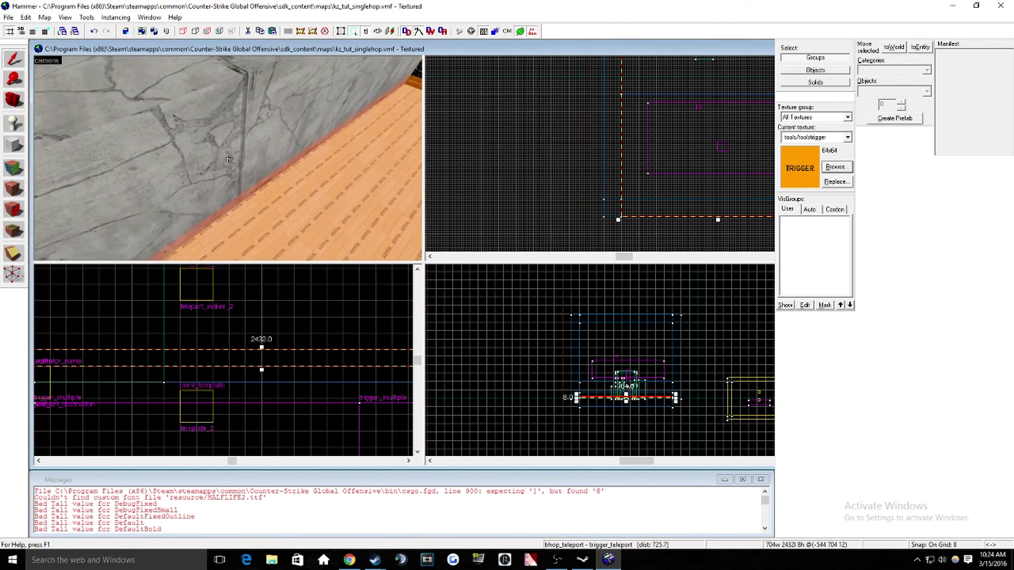
pyautogui.press('s')
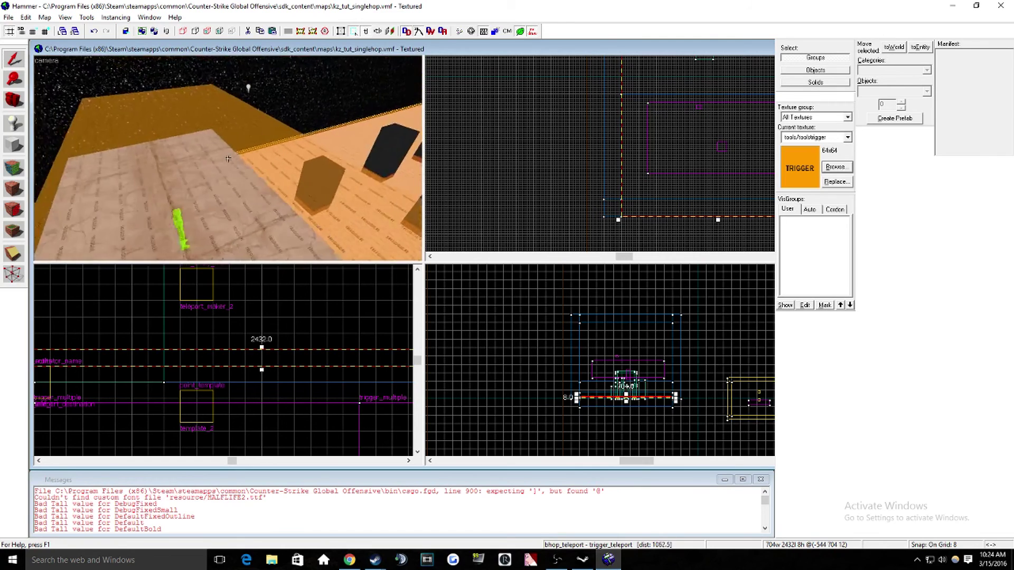
pyautogui.press('w')
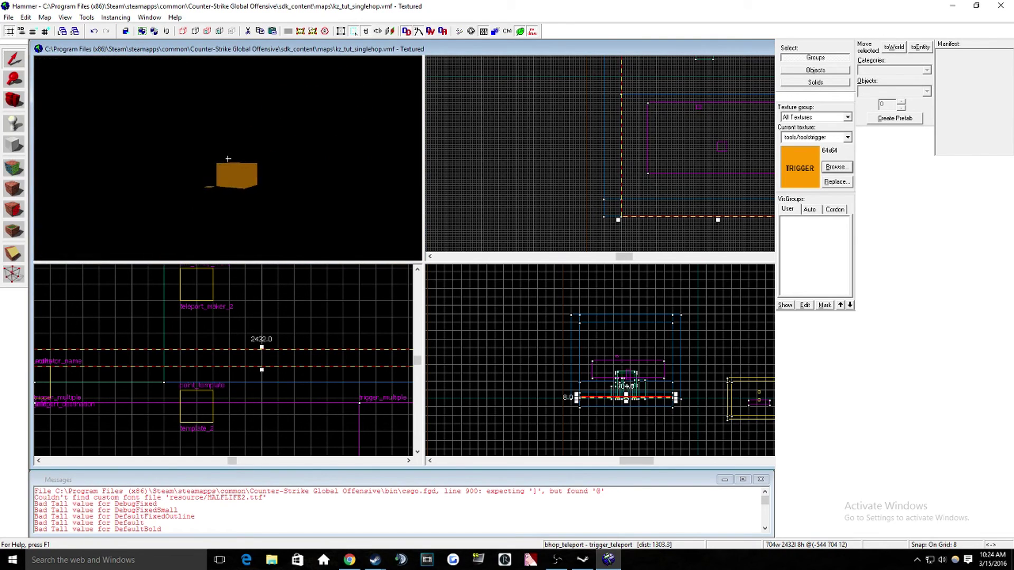
pyautogui.press('w')
pyautogui.press('z')
pyautogui.click(228, 158)
pyautogui.scroll(-7, 479, 152)
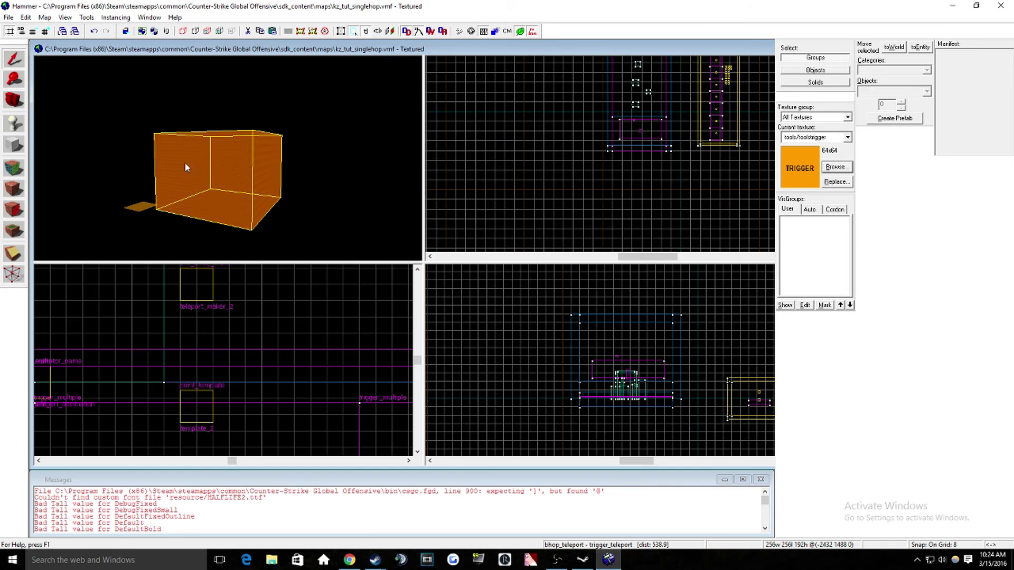
pyautogui.scroll(-4, 597, 128)
pyautogui.scroll(-1, 596, 122)
pyautogui.doubleClick(247, 176)
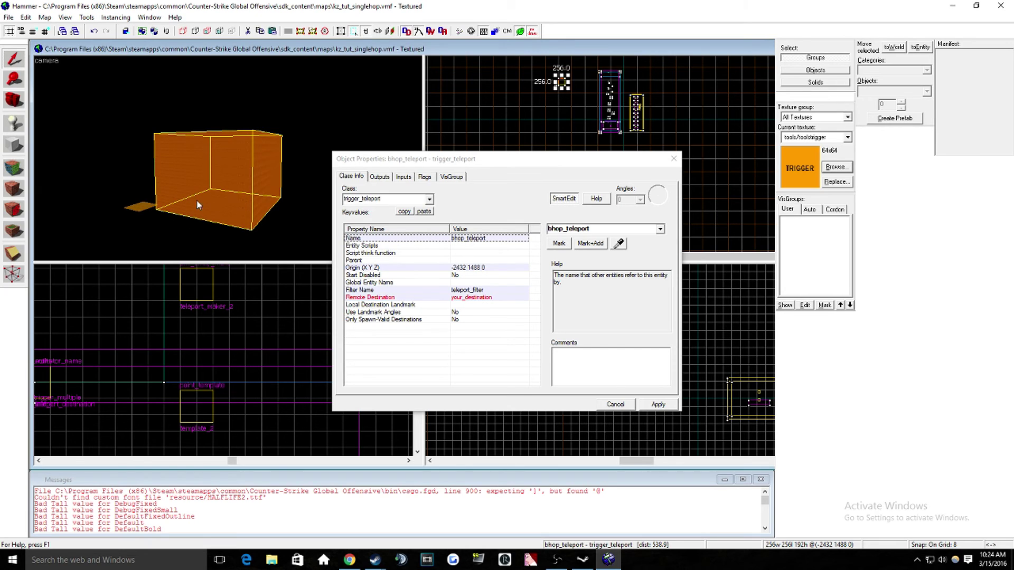
pyautogui.press('z')
pyautogui.press('z')
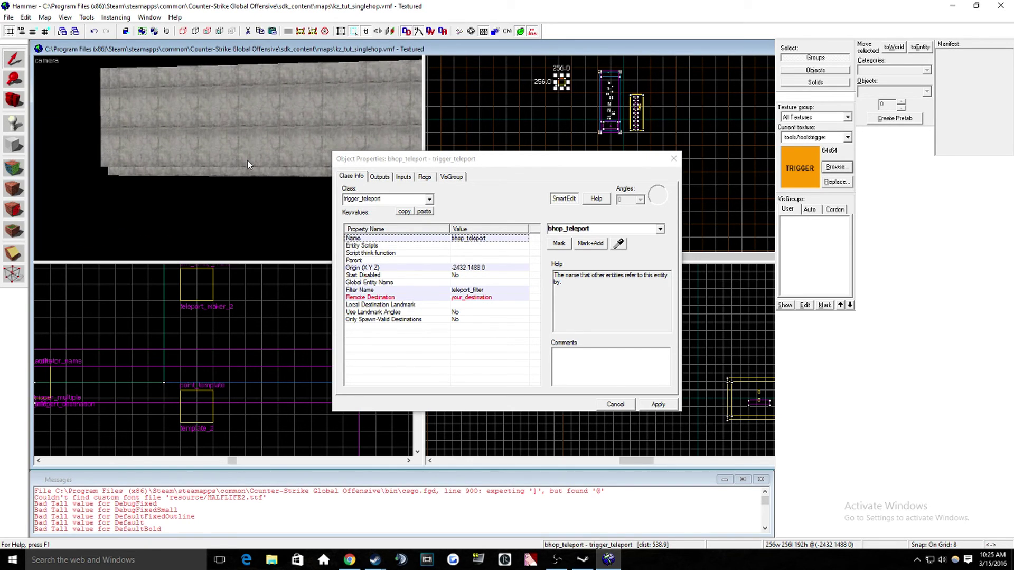
pyautogui.press('z')
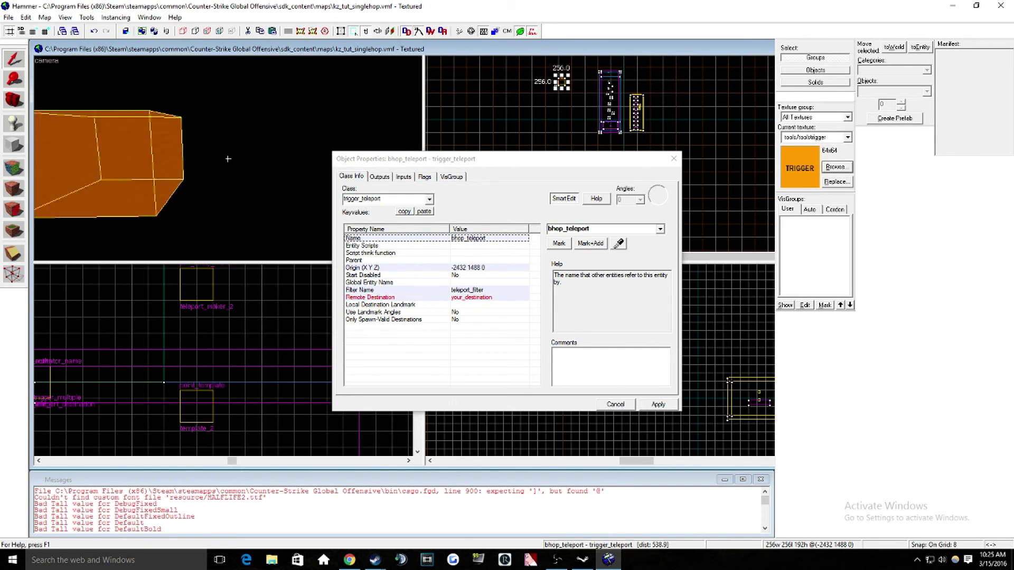
pyautogui.press('z')
pyautogui.click(472, 298)
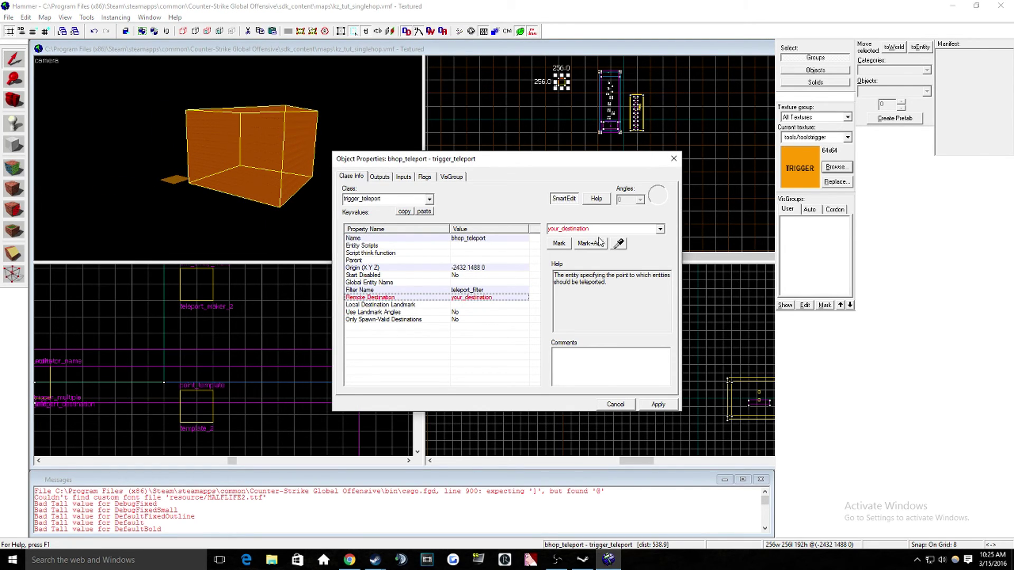
pyautogui.write('b')
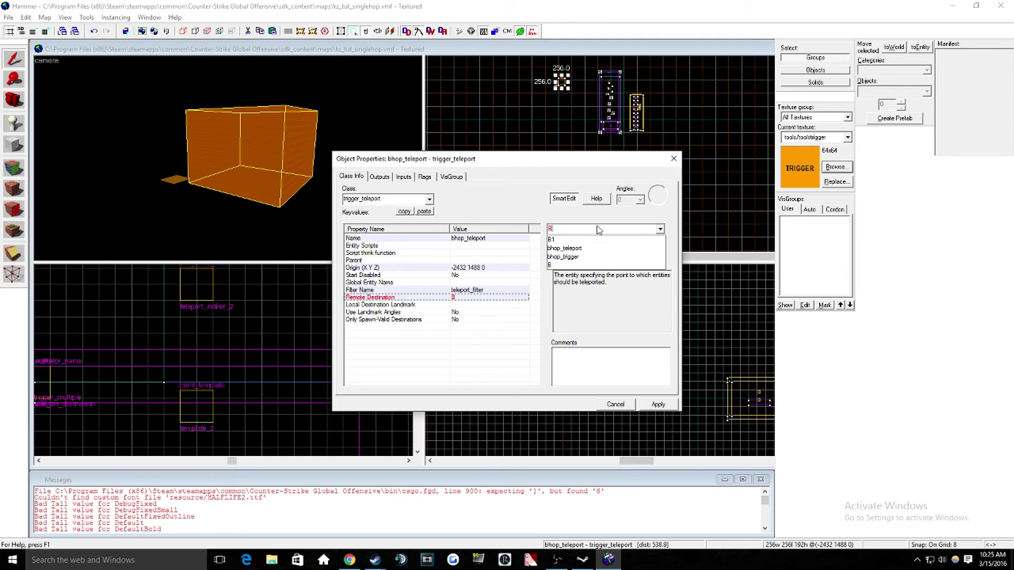
pyautogui.click(575, 242)
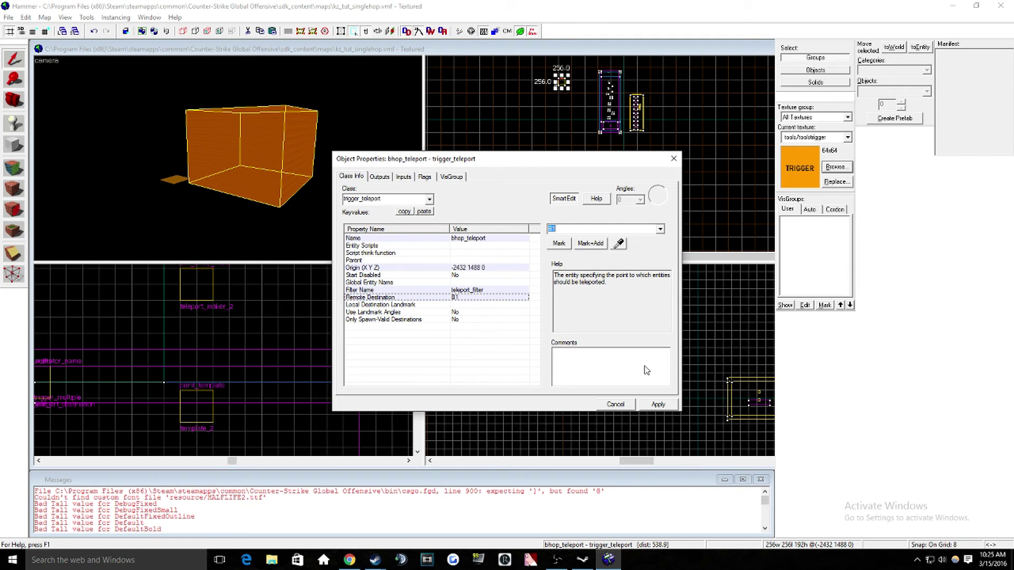
pyautogui.click(670, 165)
# Move the pasted bhop_teleport trigger block into the course, beside the start platform and around the first hop blocks.
pyautogui.press('z')
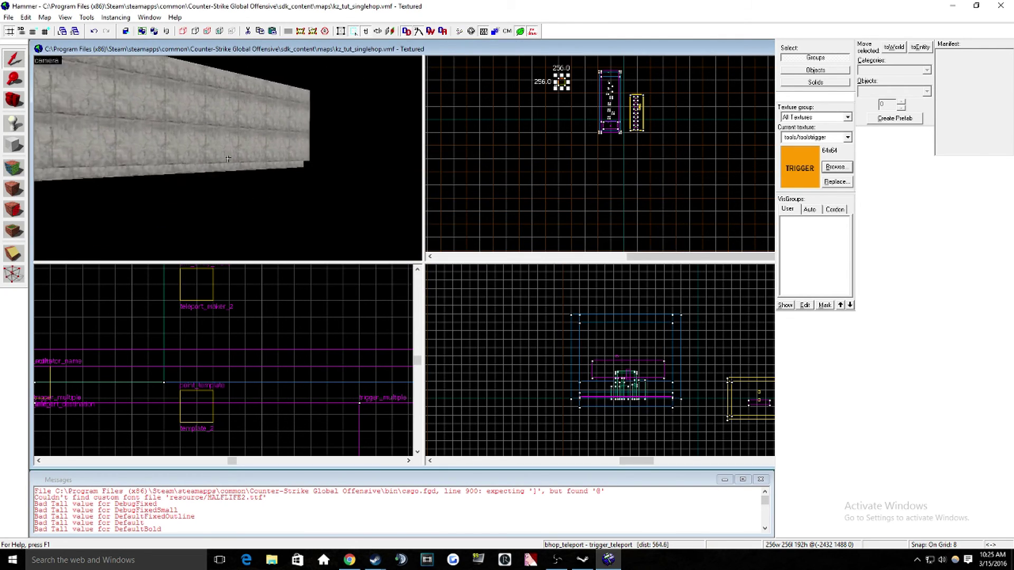
pyautogui.press('w')
pyautogui.press('z')
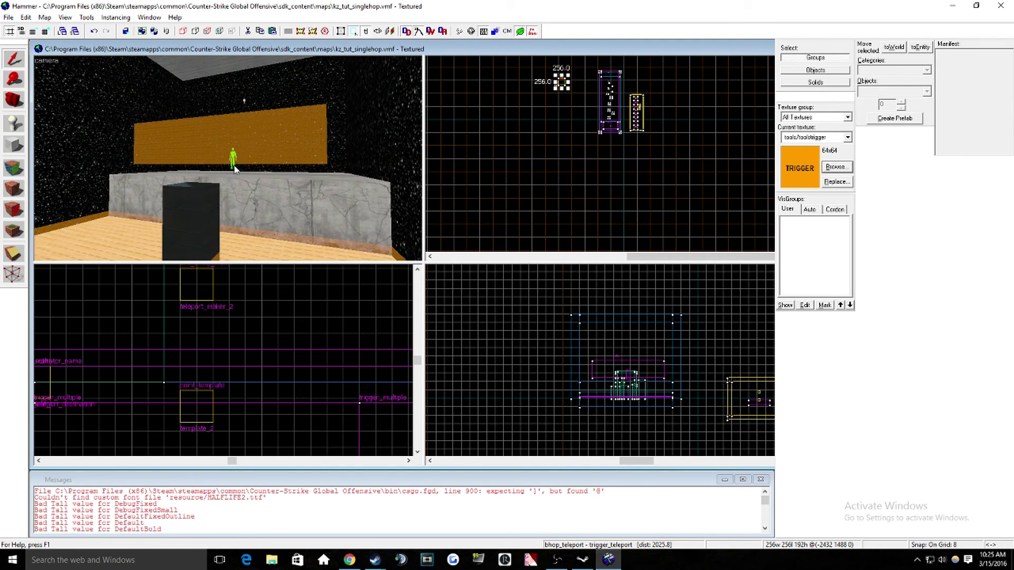
pyautogui.press('z')
pyautogui.press('w')
pyautogui.scroll(-4, 601, 112)
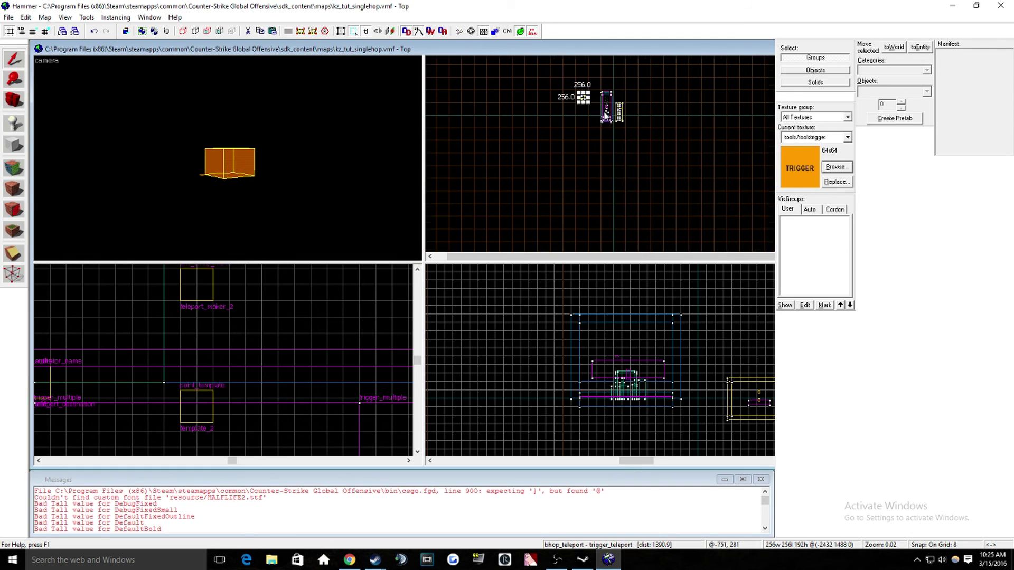
pyautogui.scroll(8, 579, 99)
pyautogui.moveTo(593, 88); pyautogui.dragTo(681, 159)
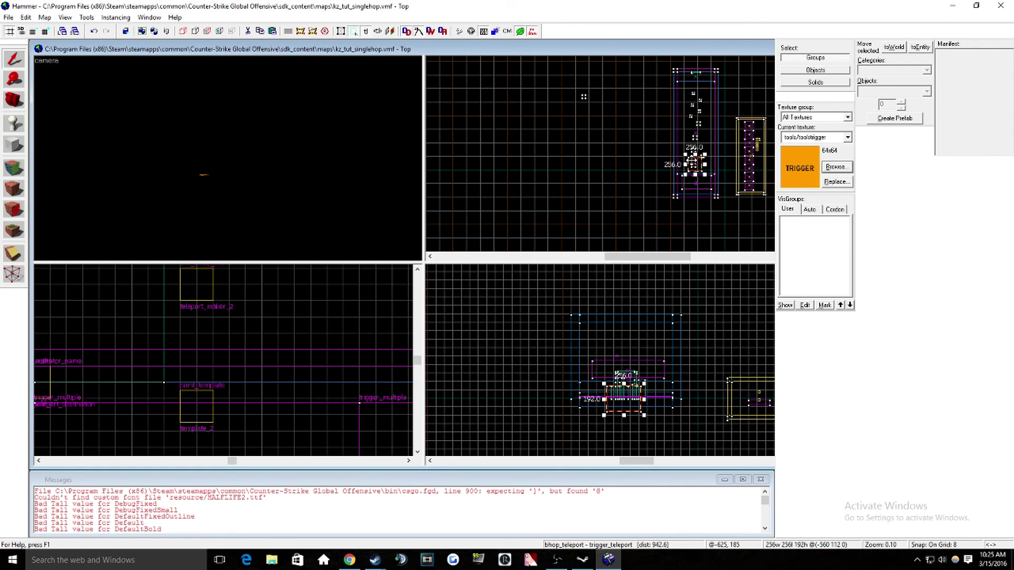
# Raise the bhop_teleport trigger block above the wooden floor and stretch it to 312 units high.
pyautogui.press('z')
pyautogui.press('w')
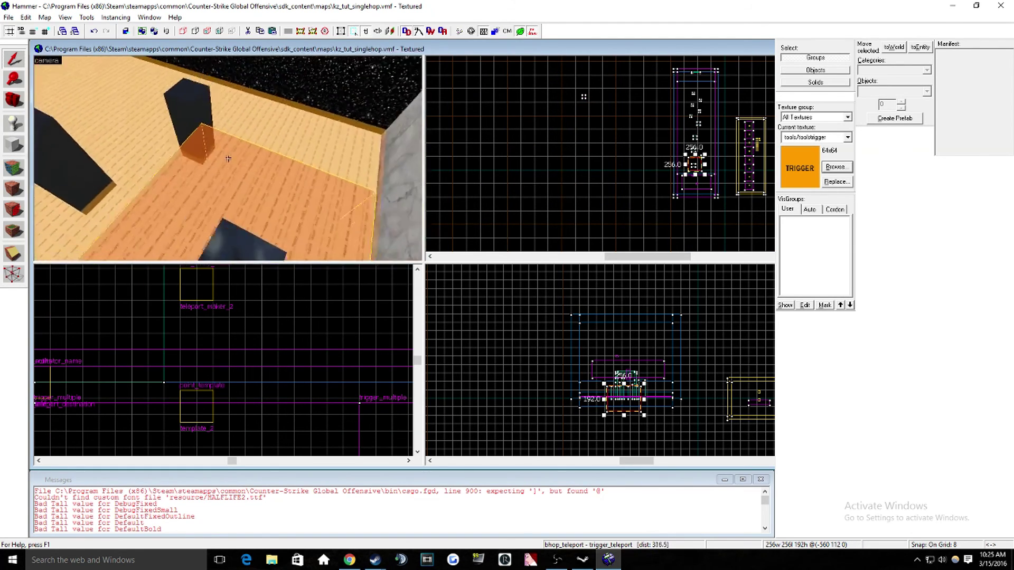
pyautogui.press('d')
pyautogui.press('z')
pyautogui.scroll(-4, 228, 347)
pyautogui.scroll(-11, 227, 346)
pyautogui.scroll(7, 144, 347)
pyautogui.moveTo(167, 376); pyautogui.dragTo(166, 333)
pyautogui.scroll(5, 180, 347)
pyautogui.scroll(-4, 199, 346)
pyautogui.scroll(-7, 237, 340)
pyautogui.press('z')
pyautogui.press('d')
pyautogui.press('w')
pyautogui.press('z')
pyautogui.scroll(4, 235, 339)
pyautogui.moveTo(236, 337)
pyautogui.mouseDown()
pyautogui.moveTo(236, 272)
pyautogui.moveTo(211, 278)
pyautogui.moveTo(192, 374)
pyautogui.mouseUp()
# Shorten the bhop_teleport trigger to about 160 units long by pulling its near side away from the start platform.
pyautogui.press('z')
pyautogui.press('z')
pyautogui.scroll(3, 195, 293)
pyautogui.press('z')
pyautogui.press('w')
pyautogui.press('d')
pyautogui.press('s')
pyautogui.press('a')
pyautogui.press('z')
pyautogui.scroll(-5, 609, 154)
pyautogui.scroll(10, 638, 165)
pyautogui.scroll(5, 646, 196)
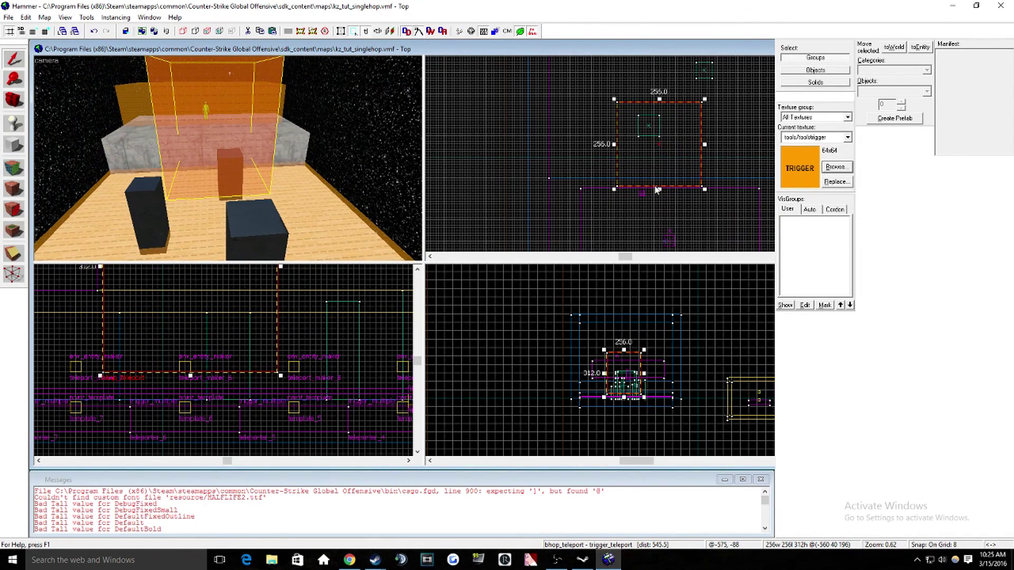
pyautogui.moveTo(659, 191); pyautogui.dragTo(659, 158)
pyautogui.press('z')
pyautogui.press('w')
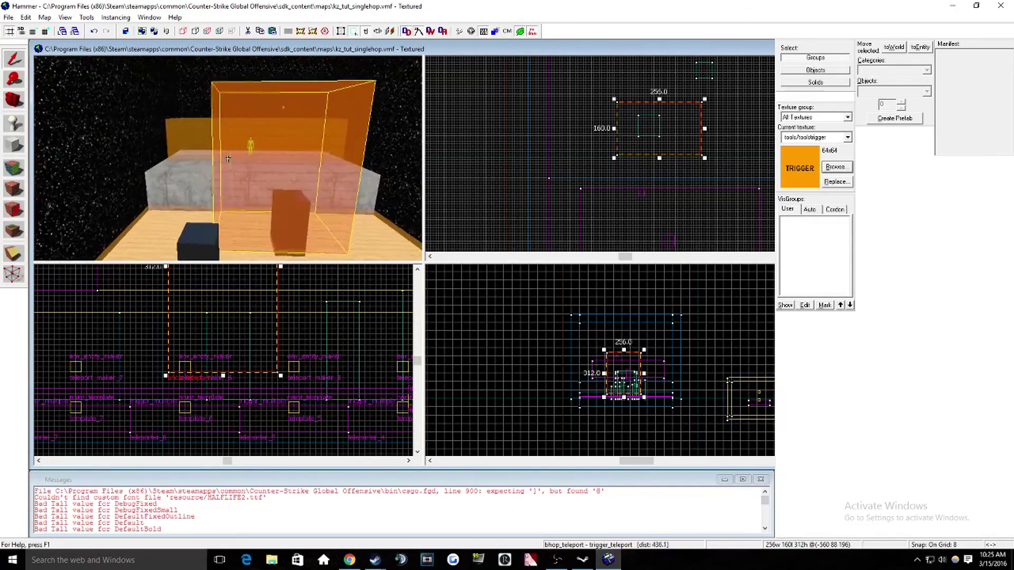
pyautogui.press('z')
pyautogui.scroll(5, 644, 155)
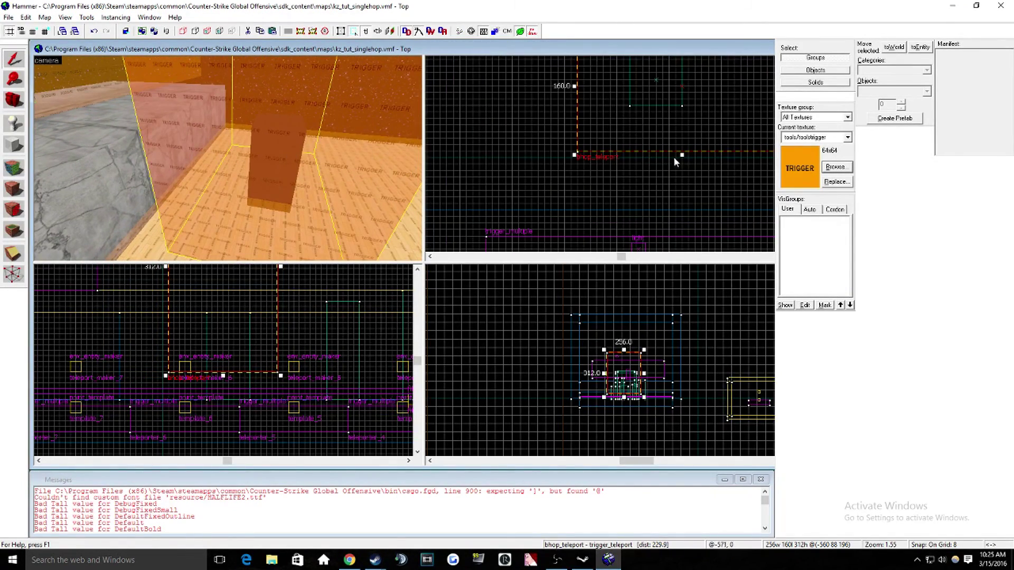
pyautogui.moveTo(681, 157); pyautogui.dragTo(681, 160)
# Widen the bhop_teleport trigger to 592 units and lengthen it to 1632 units so it spans all the hop blocks.
pyautogui.scroll(-5, 676, 156)
pyautogui.moveTo(633, 131); pyautogui.dragTo(586, 129)
pyautogui.scroll(-5, 701, 123)
pyautogui.moveTo(712, 127)
pyautogui.mouseDown()
pyautogui.moveTo(736, 129)
pyautogui.moveTo(712, 14)
pyautogui.moveTo(725, 130)
pyautogui.mouseUp()
pyautogui.scroll(-4, 732, 127)
pyautogui.scroll(12, 725, 128)
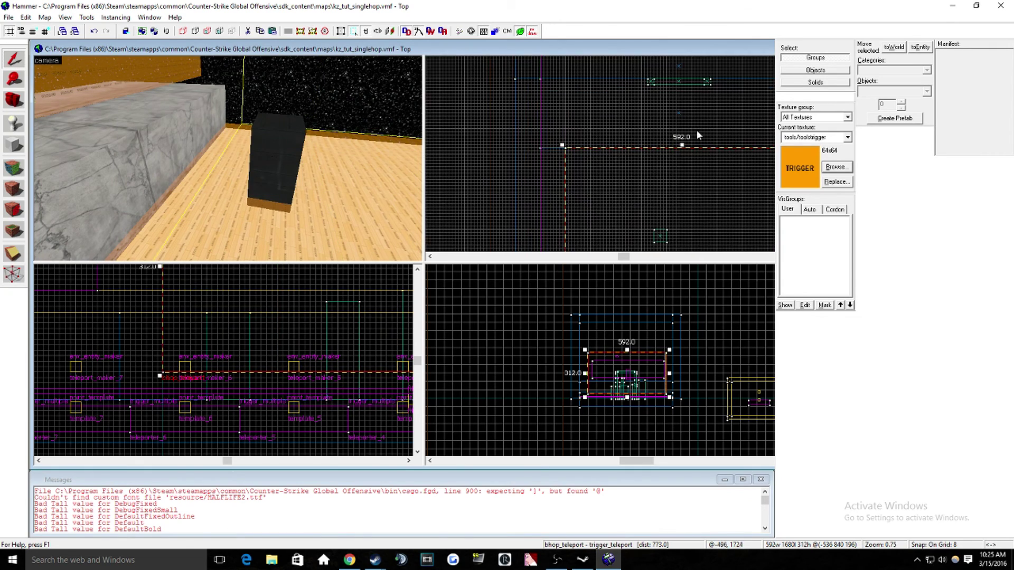
pyautogui.moveTo(674, 153); pyautogui.dragTo(670, 186)
# Review the enlarged bhop_teleport trigger's coverage and its filter and destination properties.
pyautogui.press('z')
pyautogui.press('s')
pyautogui.press('w')
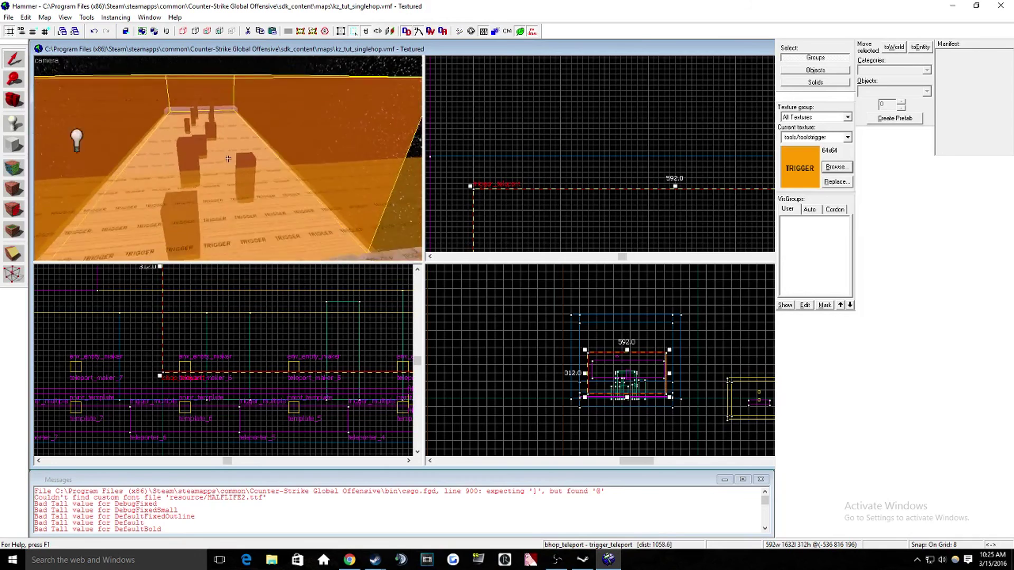
pyautogui.press('a')
pyautogui.press('z')
pyautogui.doubleClick(234, 162)
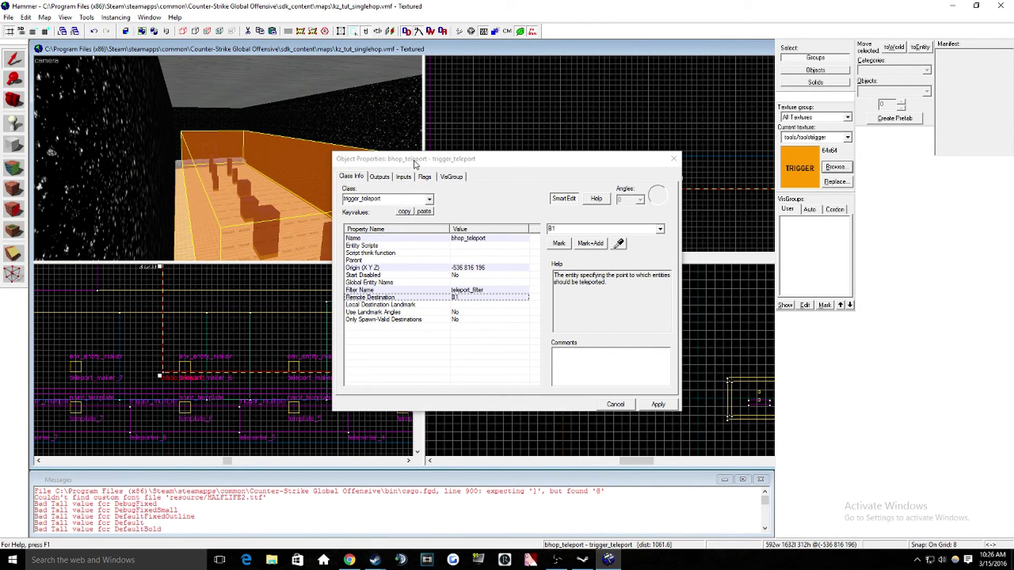
pyautogui.click(673, 159)
# Review the properties of the reset trigger over the start platform and view the course from there.
pyautogui.press('z')
pyautogui.press('z')
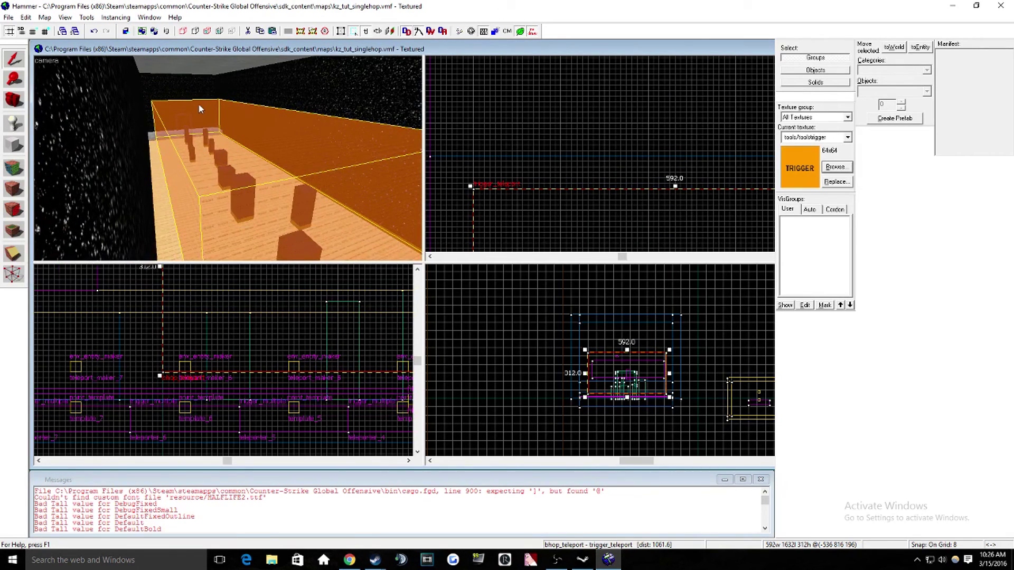
pyautogui.press('z')
pyautogui.press('z')
pyautogui.doubleClick(258, 169)
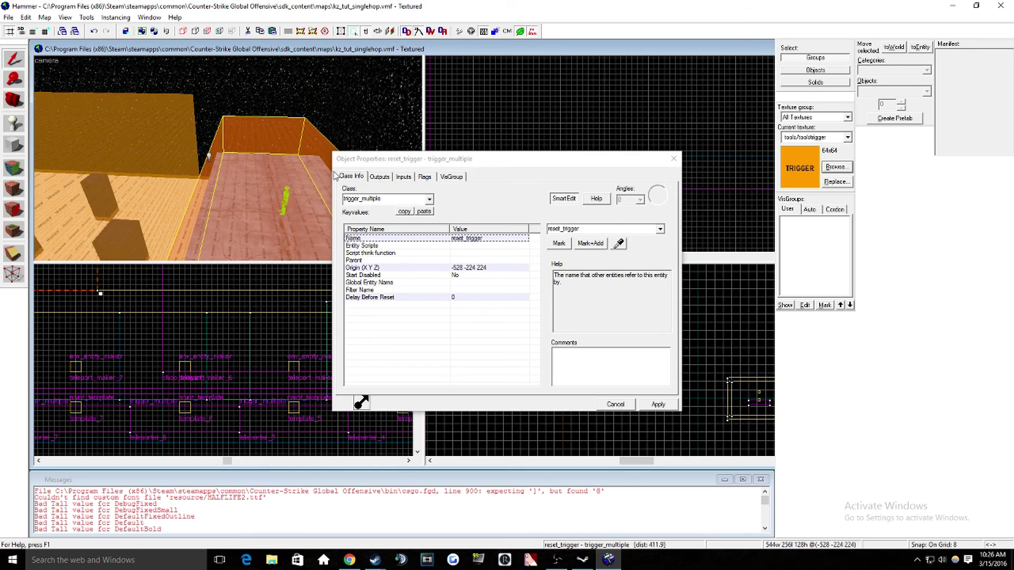
pyautogui.click(674, 159)
pyautogui.press('z')
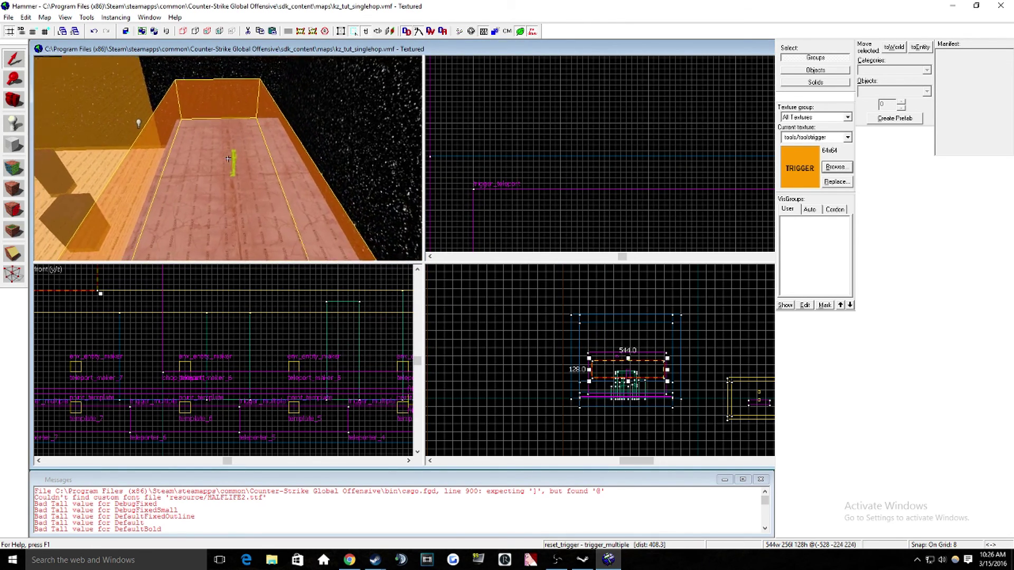
pyautogui.press('w')
pyautogui.press('s')
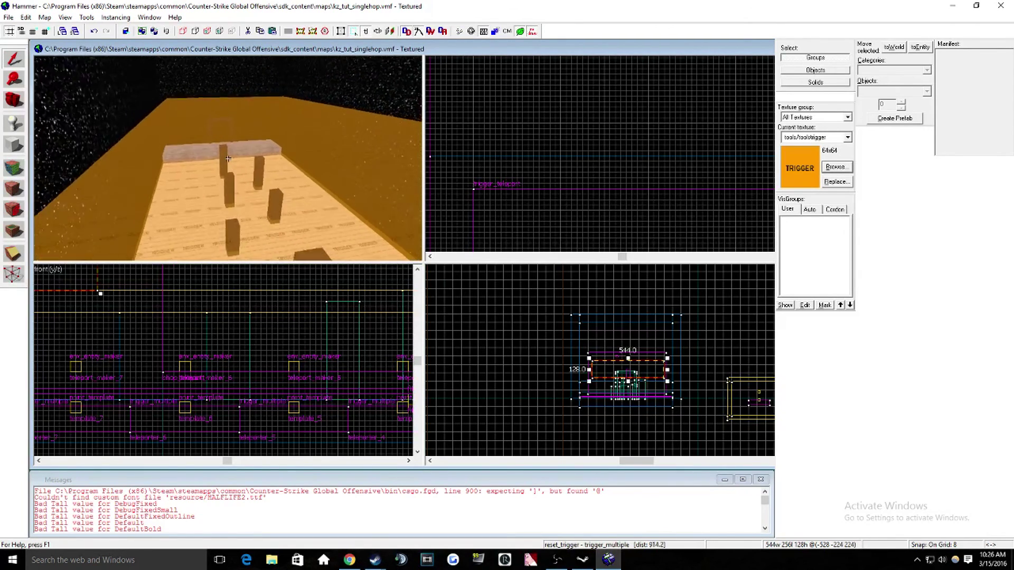
# Review the class properties of the flat bhop_trigger trigger_multiple lying away from the course.
pyautogui.press('w')
pyautogui.press('z')
pyautogui.click(228, 159)
pyautogui.hotkey('alt', 'Return')
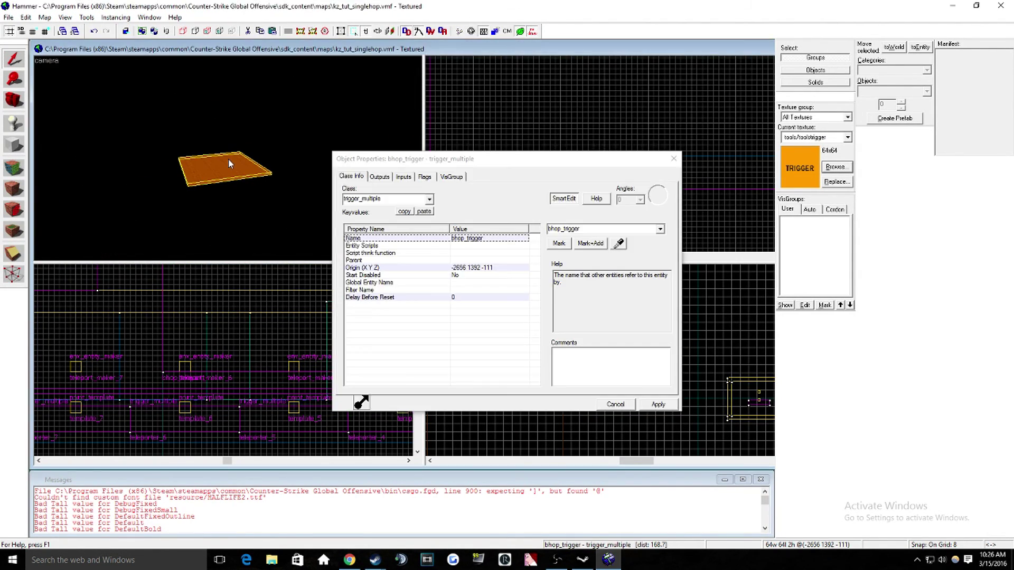
pyautogui.click(673, 158)
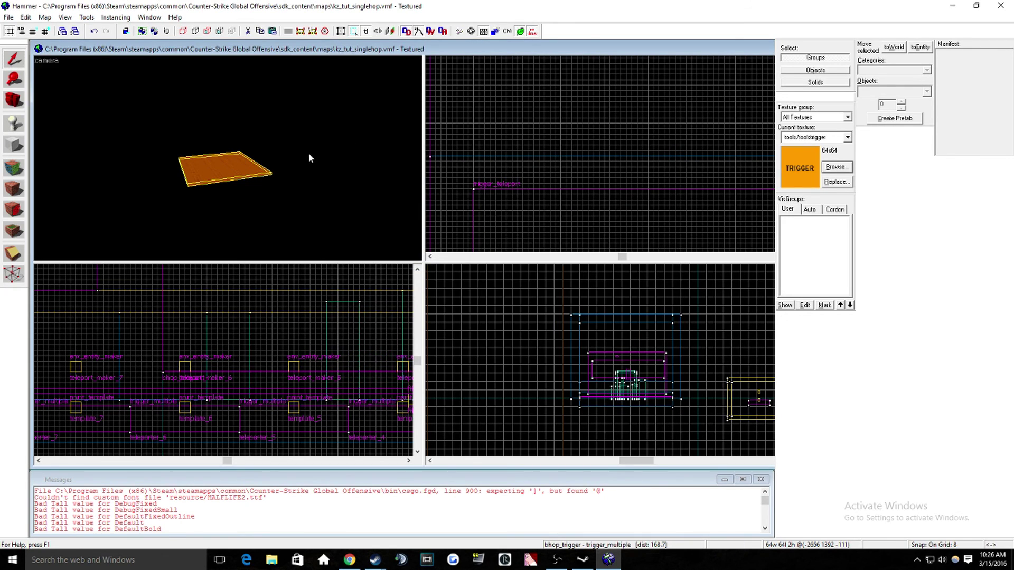
# Move the bhop_trigger horizontally to -592, 96 so it lines up with the first hop block's footprint.
pyautogui.scroll(-18, 541, 121)
pyautogui.scroll(6, 476, 135)
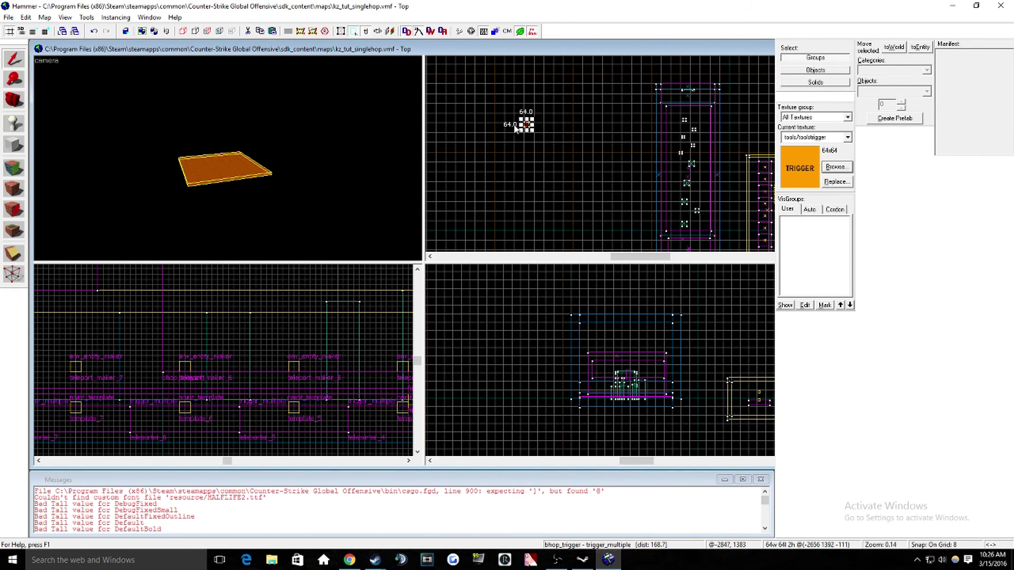
pyautogui.scroll(10, 581, 206)
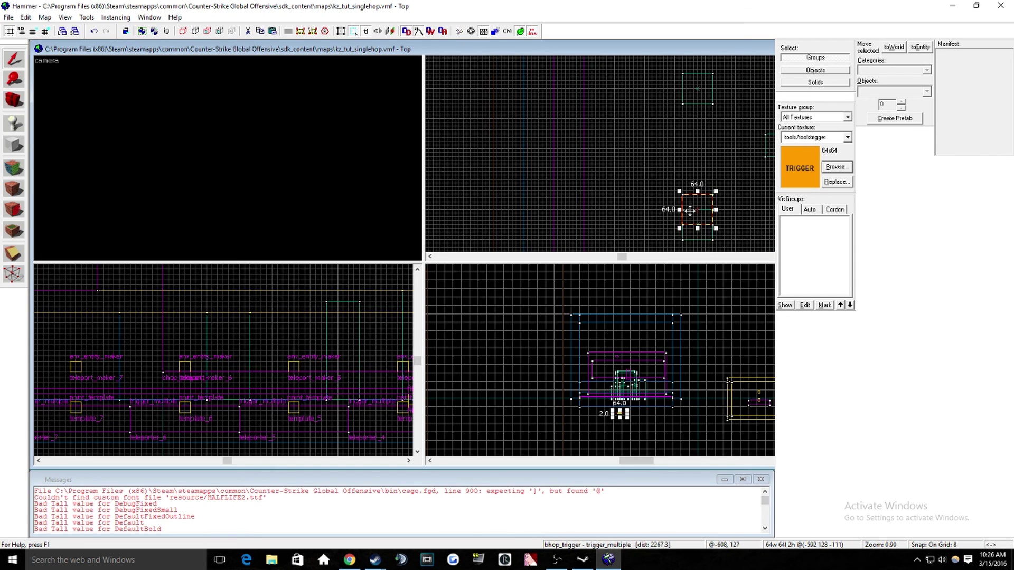
pyautogui.press('z')
pyautogui.press('w')
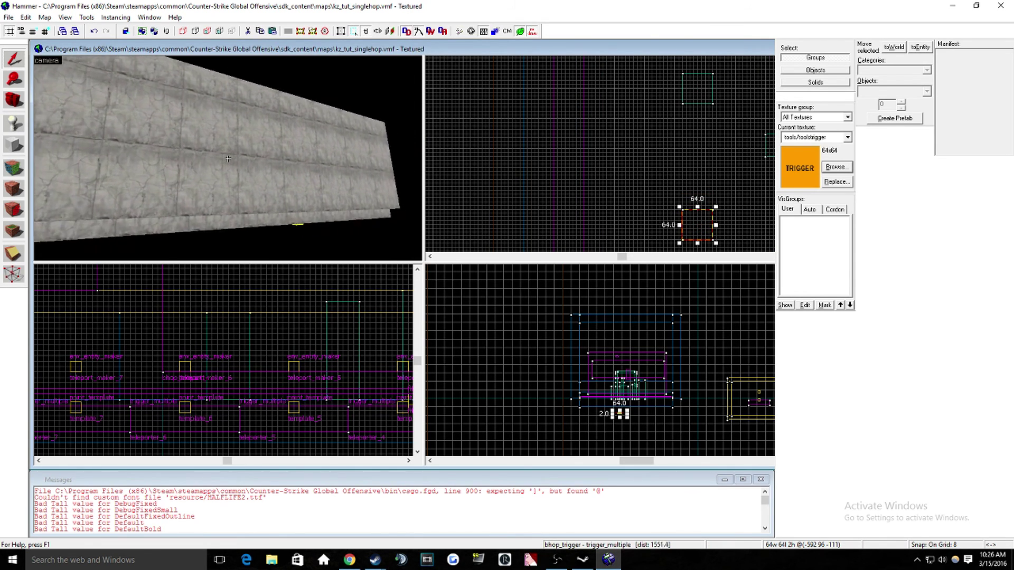
pyautogui.press('w')
pyautogui.press('z')
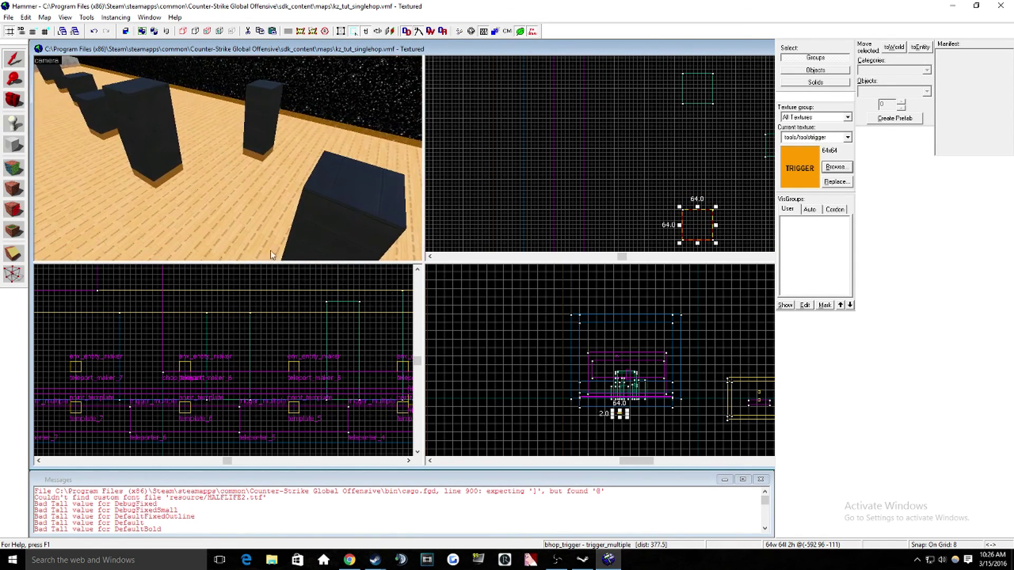
# Raise the bhop_trigger to height 129 so it rests on the first hop block's upper face.
pyautogui.scroll(-8, 232, 383)
pyautogui.scroll(10, 238, 382)
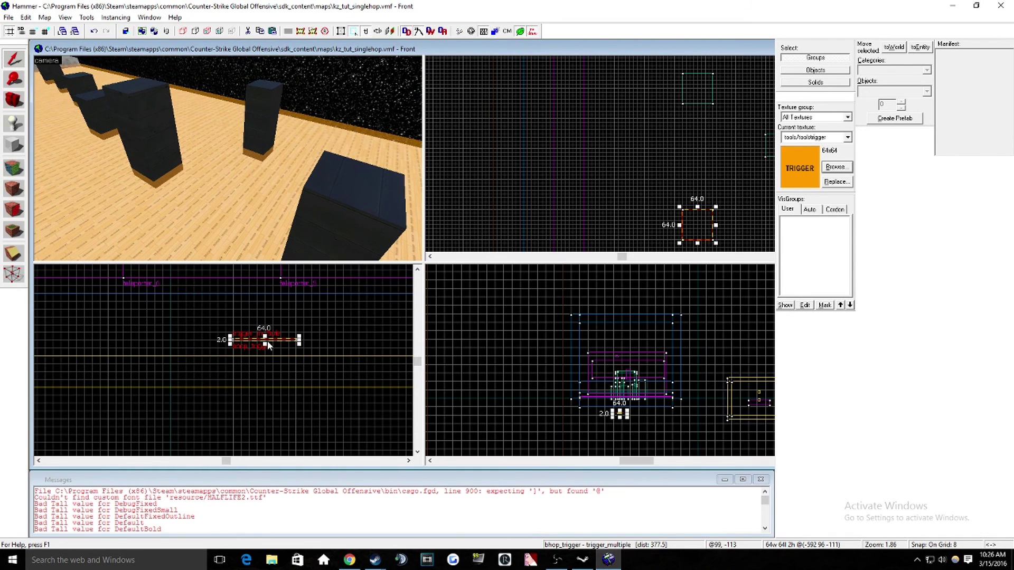
pyautogui.moveTo(267, 340)
pyautogui.mouseDown()
pyautogui.moveTo(271, 274)
pyautogui.moveTo(252, 283)
pyautogui.mouseUp()
pyautogui.scroll(-6, 264, 305)
pyautogui.scroll(10, 266, 289)
pyautogui.press('z')
pyautogui.press('w')
pyautogui.press('z')
# Review the first block's bhop_trigger properties and its OnStartTouch output targeting the filter entities with TestActivator.
pyautogui.doubleClick(272, 180)
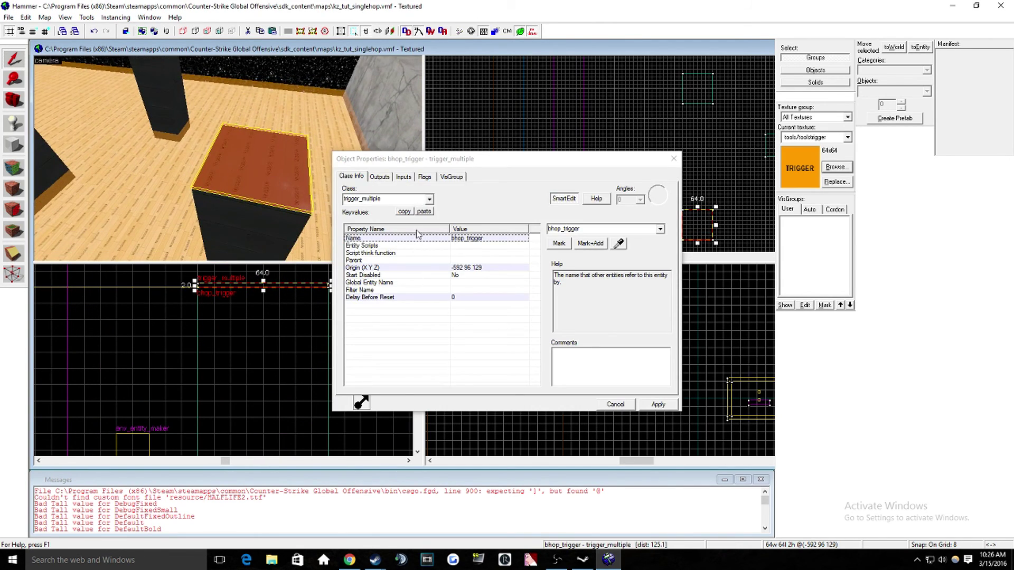
pyautogui.click(380, 177)
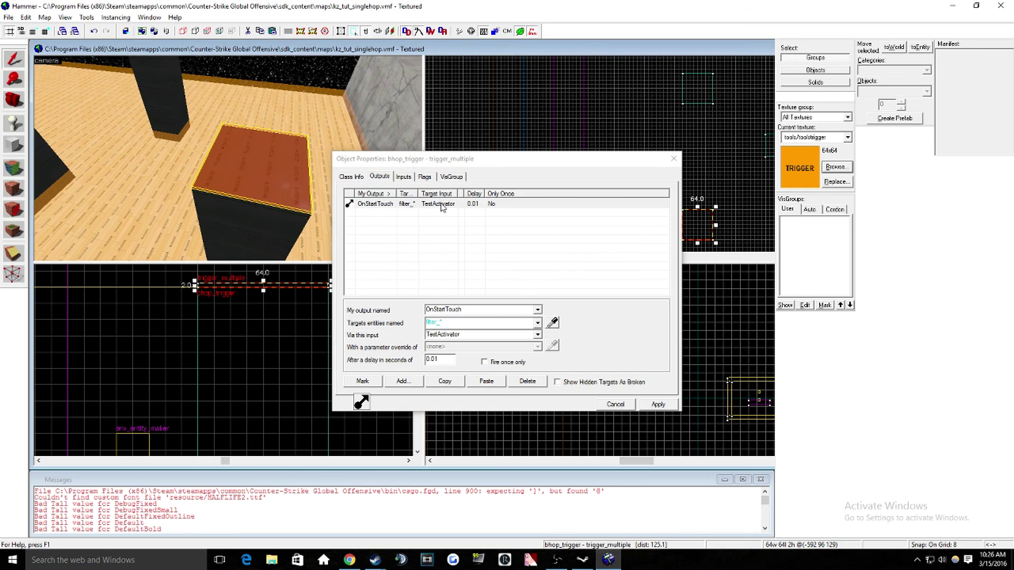
pyautogui.click(360, 176)
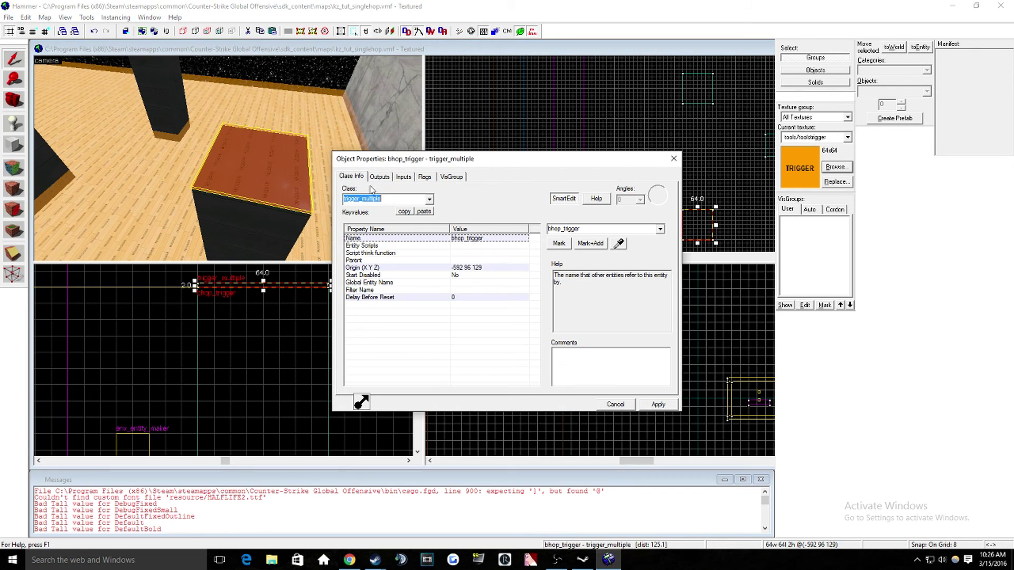
pyautogui.click(674, 159)
pyautogui.press('z')
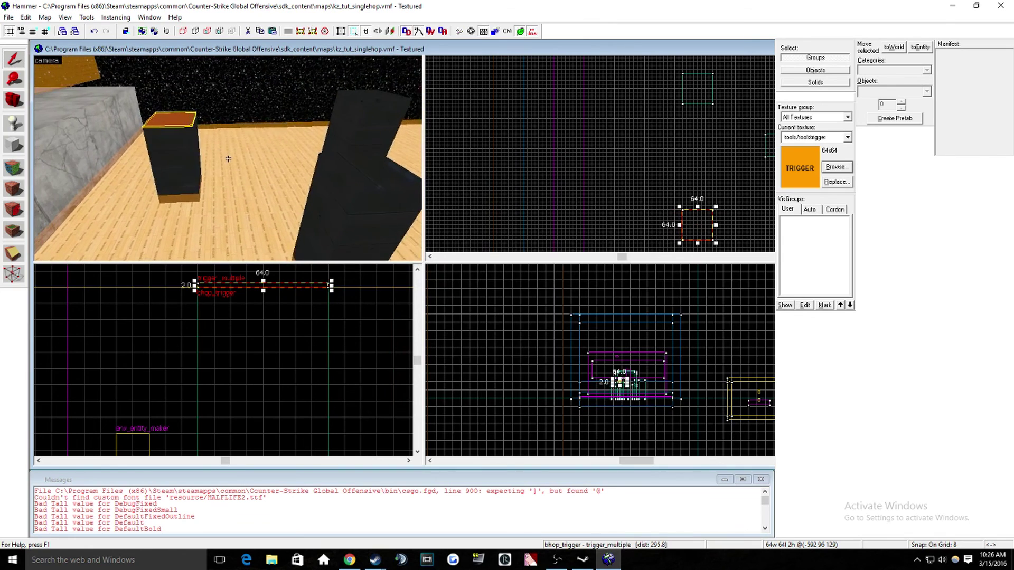
# Duplicate the bhop_trigger onto the second hop block and fit it to 48 by 48 units.
pyautogui.press('z')
pyautogui.scroll(-6, 713, 187)
pyautogui.moveTo(707, 196)
pyautogui.keyDown('shift'); pyautogui.mouseDown()
pyautogui.moveTo(735, 169)
pyautogui.moveTo(736, 179)
pyautogui.moveTo(729, 157)
pyautogui.moveTo(737, 200)
pyautogui.moveTo(721, 203)
pyautogui.mouseUp(); pyautogui.keyUp('shift')
pyautogui.scroll(9, 735, 169)
pyautogui.press('z')
pyautogui.press('z')
# Reduce the grid to 2 units and raise the second block's bhop_trigger to height 145 on its upper face.
pyautogui.scroll(-1, 217, 306)
pyautogui.scroll(-2, 217, 313)
pyautogui.scroll(1, 319, 309)
pyautogui.moveTo(327, 308)
pyautogui.mouseDown()
pyautogui.moveTo(326, 288)
pyautogui.moveTo(308, 290)
pyautogui.moveTo(305, 275)
pyautogui.moveTo(310, 296)
pyautogui.mouseUp()
pyautogui.scroll(5, 311, 281)
pyautogui.click(33, 31)
pyautogui.click(34, 32)
pyautogui.click(310, 295)
pyautogui.click(310, 296)
pyautogui.press('z')
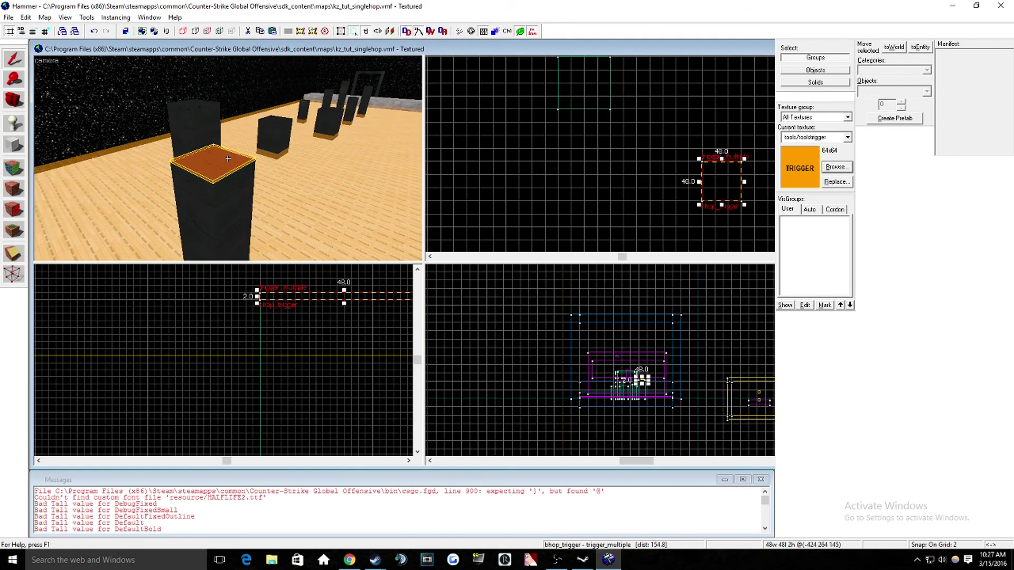
# Duplicate the 48-unit bhop_trigger onto the third hop block and widen it to 64 units to cover the block.
pyautogui.press('w')
pyautogui.press('a')
pyautogui.press('z')
pyautogui.scroll(-3, 679, 161)
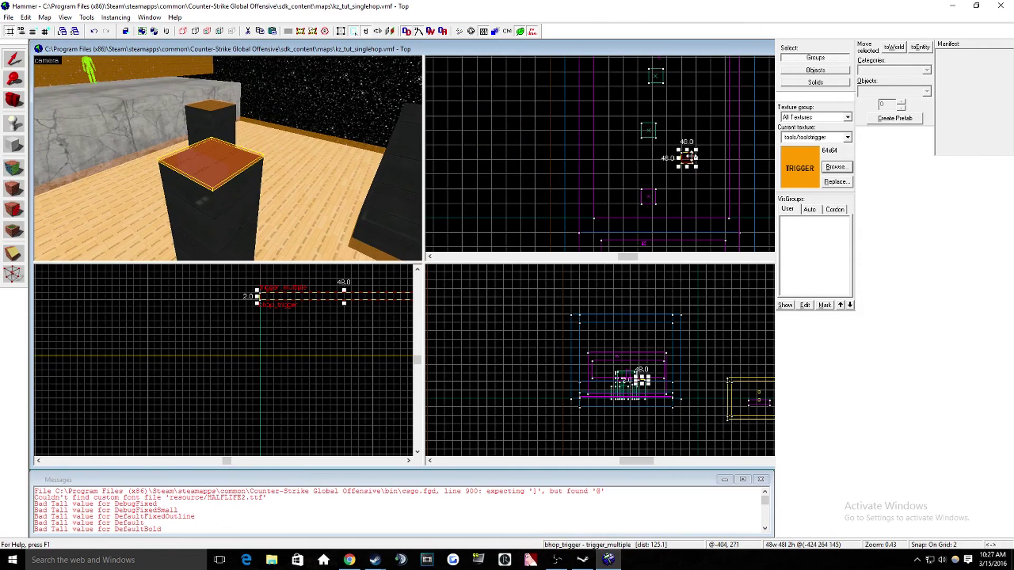
pyautogui.scroll(5, 687, 159)
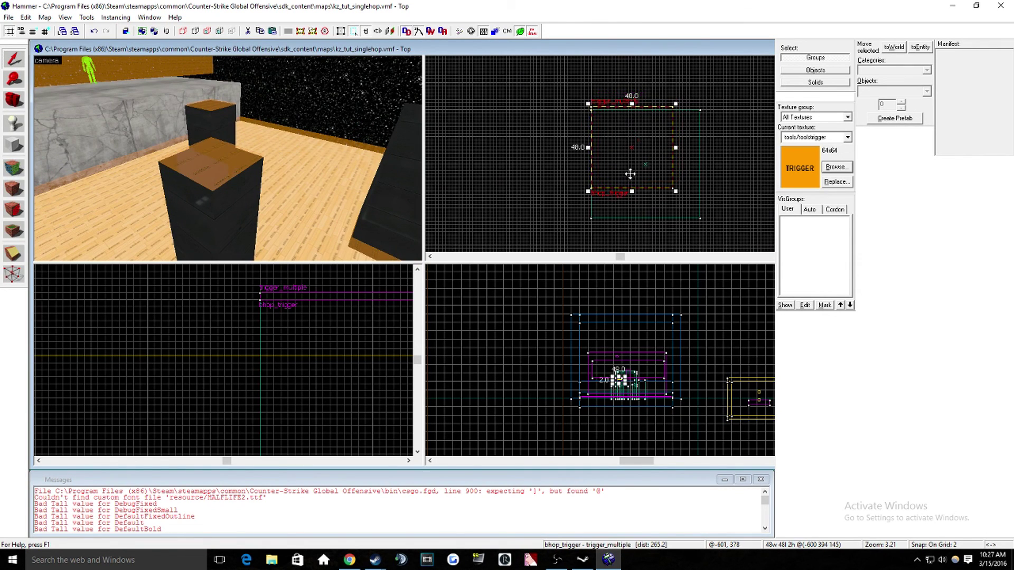
pyautogui.moveTo(632, 191); pyautogui.dragTo(633, 225)
pyautogui.moveTo(671, 164); pyautogui.dragTo(703, 164)
pyautogui.press('Escape')
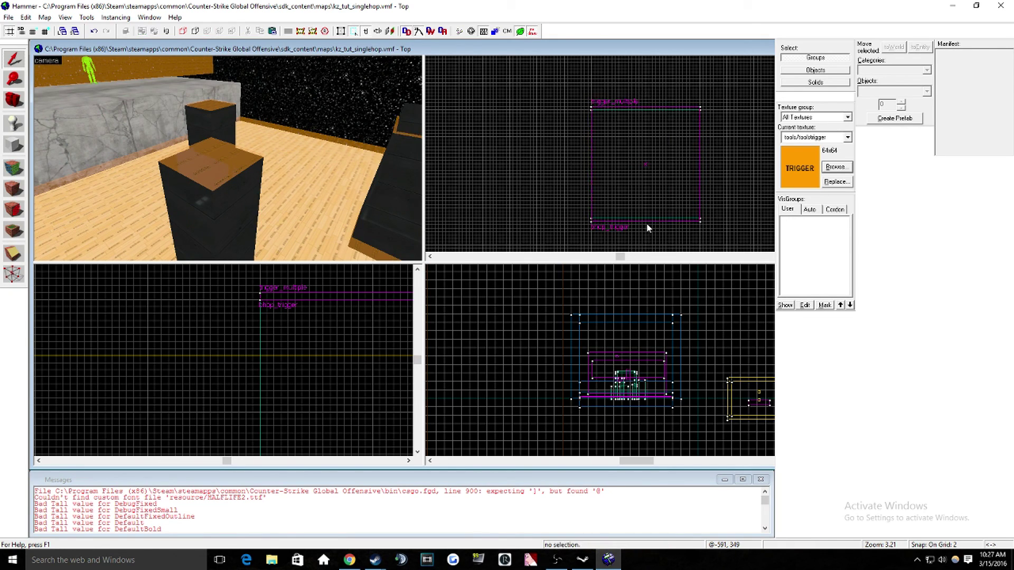
# Set the third block's bhop_trigger to 66 units long and raise it to height 161 on the block's upper face.
pyautogui.press('z')
pyautogui.click(276, 145)
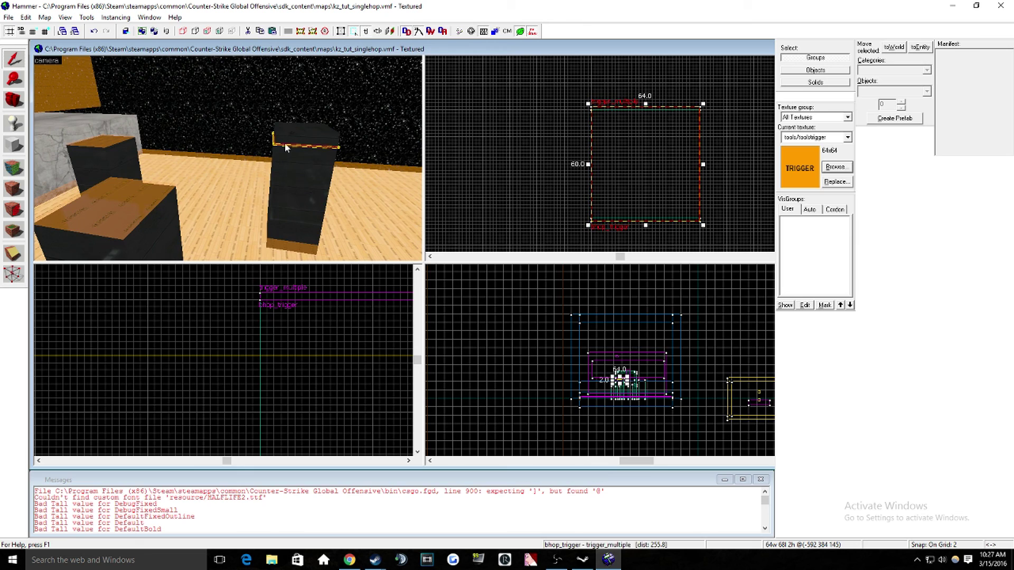
pyautogui.scroll(4, 645, 223)
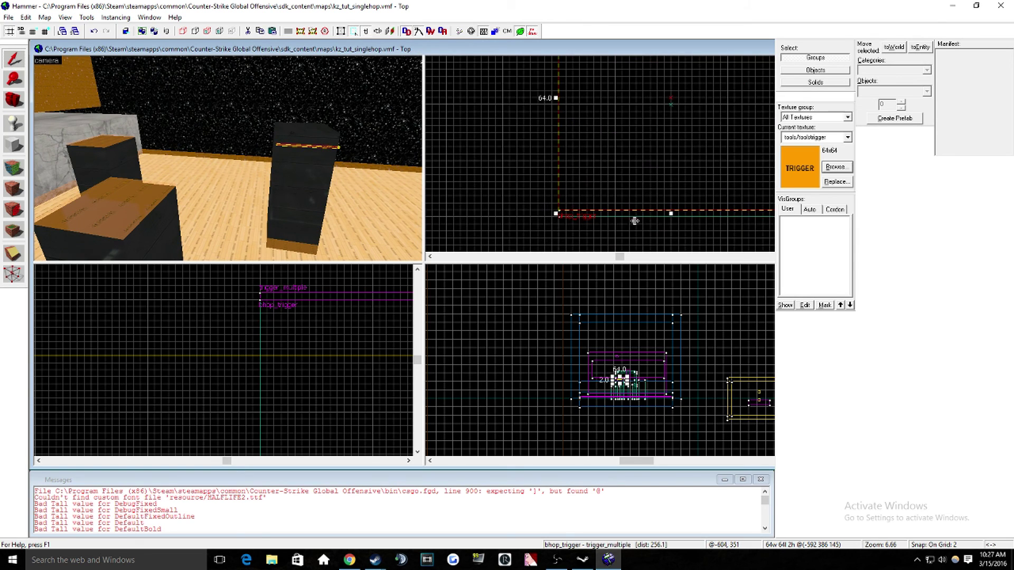
pyautogui.moveTo(671, 213); pyautogui.dragTo(671, 219)
pyautogui.scroll(-6, 327, 369)
pyautogui.scroll(3, 346, 322)
pyautogui.moveTo(355, 360); pyautogui.dragTo(355, 327)
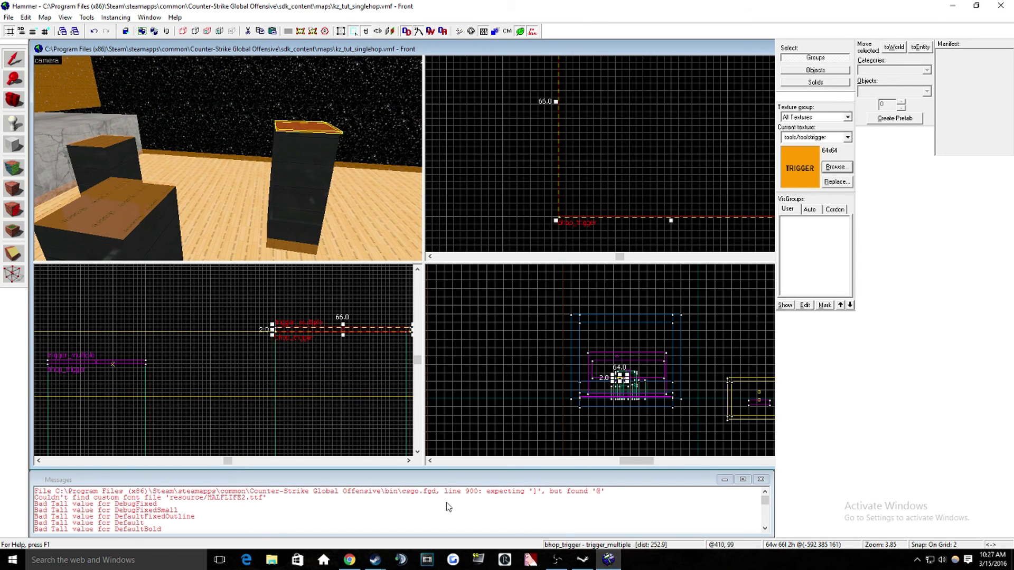
# Duplicate the bhop_trigger onto the fourth and fifth hop blocks and match its height to their upper faces.
pyautogui.press('z')
pyautogui.press('w')
pyautogui.press('z')
pyautogui.scroll(-6, 675, 154)
pyautogui.scroll(-7, 707, 141)
pyautogui.press('z')
pyautogui.click(370, 241)
pyautogui.scroll(6, 586, 85)
pyautogui.scroll(-4, 296, 328)
pyautogui.moveTo(315, 299); pyautogui.dragTo(316, 386)
pyautogui.click(364, 240)
pyautogui.scroll(-6, 591, 76)
pyautogui.scroll(6, 591, 76)
# Duplicate the bhop_trigger onto the sixth hop block and shrink it to 32 by 32 units.
pyautogui.press('z')
pyautogui.scroll(-8, 561, 135)
pyautogui.keyDown('shift'); pyautogui.moveTo(562, 127); pyautogui.dragTo(532, 95); pyautogui.keyUp('shift')
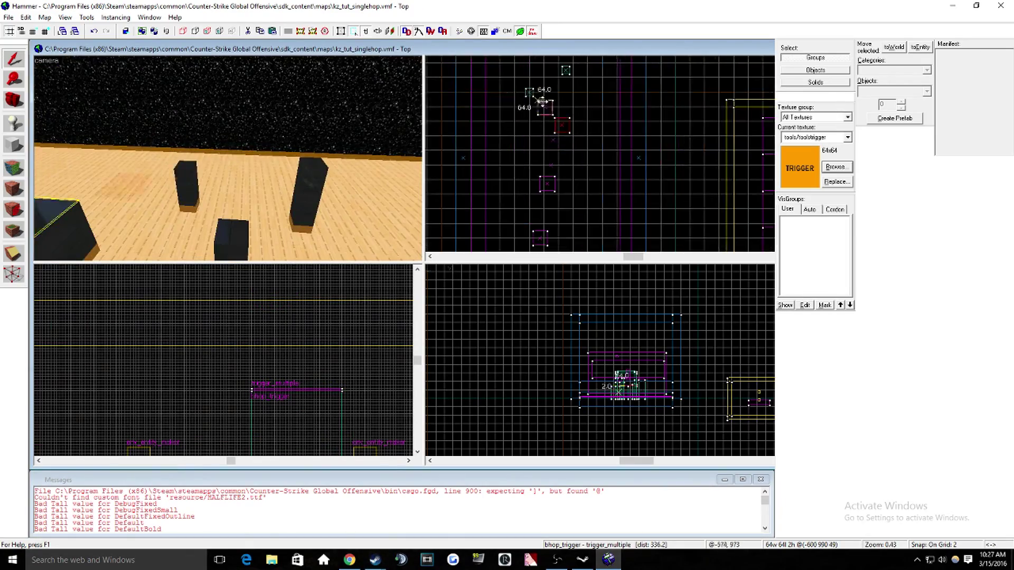
pyautogui.scroll(8, 531, 95)
pyautogui.moveTo(539, 59); pyautogui.dragTo(538, 75)
pyautogui.moveTo(539, 127); pyautogui.dragTo(539, 111)
pyautogui.moveTo(627, 95); pyautogui.dragTo(610, 94)
pyautogui.scroll(-6, 537, 127)
# Duplicate the 32-unit bhop_trigger onto the next two small hop blocks and raise each copy to its block's upper face.
pyautogui.keyDown('shift'); pyautogui.moveTo(532, 129); pyautogui.dragTo(537, 97); pyautogui.keyUp('shift')
pyautogui.scroll(8, 536, 98)
pyautogui.moveTo(335, 295); pyautogui.dragTo(334, 277)
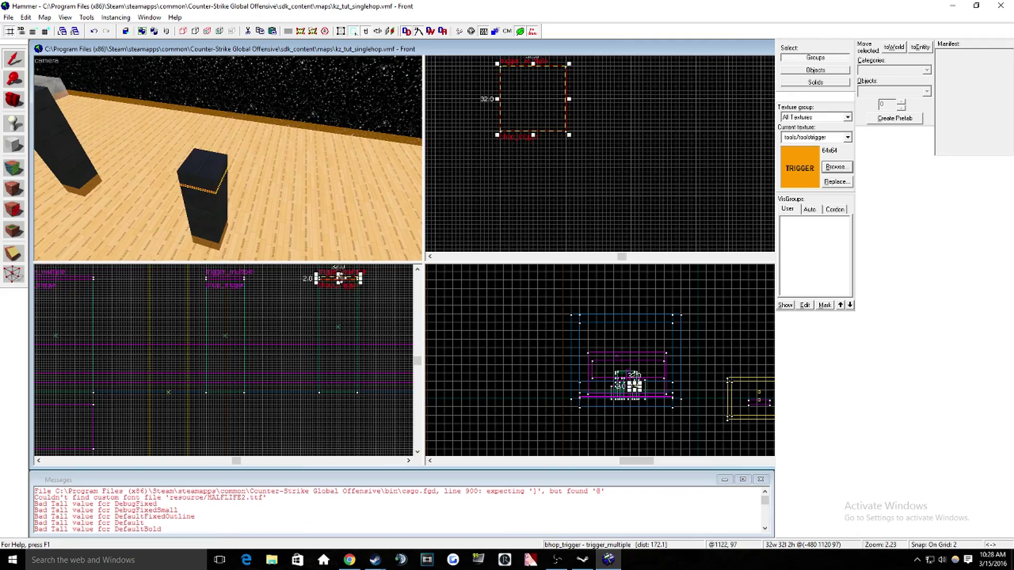
pyautogui.keyDown('shift'); pyautogui.moveTo(565, 132); pyautogui.dragTo(571, 91); pyautogui.keyUp('shift')
pyautogui.scroll(7, 570, 91)
pyautogui.moveTo(334, 328); pyautogui.dragTo(335, 311)
# Duplicate the bhop_trigger onto the remaining hop blocks near the finish platform and raise each copy into place.
pyautogui.scroll(3, 334, 311)
pyautogui.scroll(-7, 587, 79)
pyautogui.keyDown('shift'); pyautogui.moveTo(592, 89); pyautogui.dragTo(595, 70); pyautogui.keyUp('shift')
pyautogui.scroll(7, 595, 70)
pyautogui.moveTo(344, 314); pyautogui.dragTo(344, 294)
pyautogui.keyDown('shift'); pyautogui.moveTo(568, 106); pyautogui.dragTo(564, 82); pyautogui.keyUp('shift')
pyautogui.moveTo(356, 288); pyautogui.dragTo(355, 269)
pyautogui.press('z')
pyautogui.hotkey('alt', 'Return')
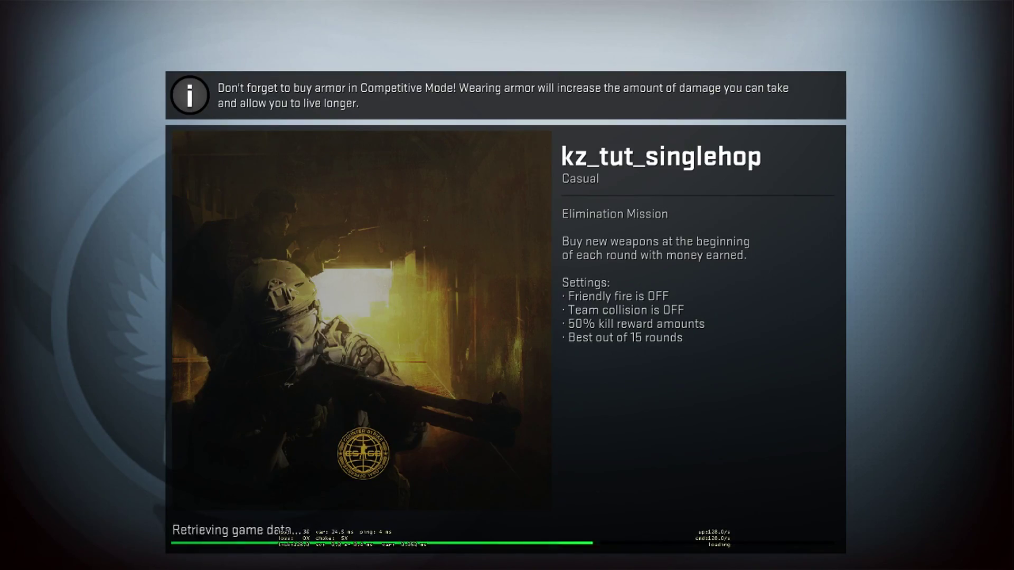
# Load kz_tut_singlehop in Counter-Strike: Global Offensive and join the Counter-Terrorists on the start platform.
pyautogui.press('space')
pyautogui.press('space')
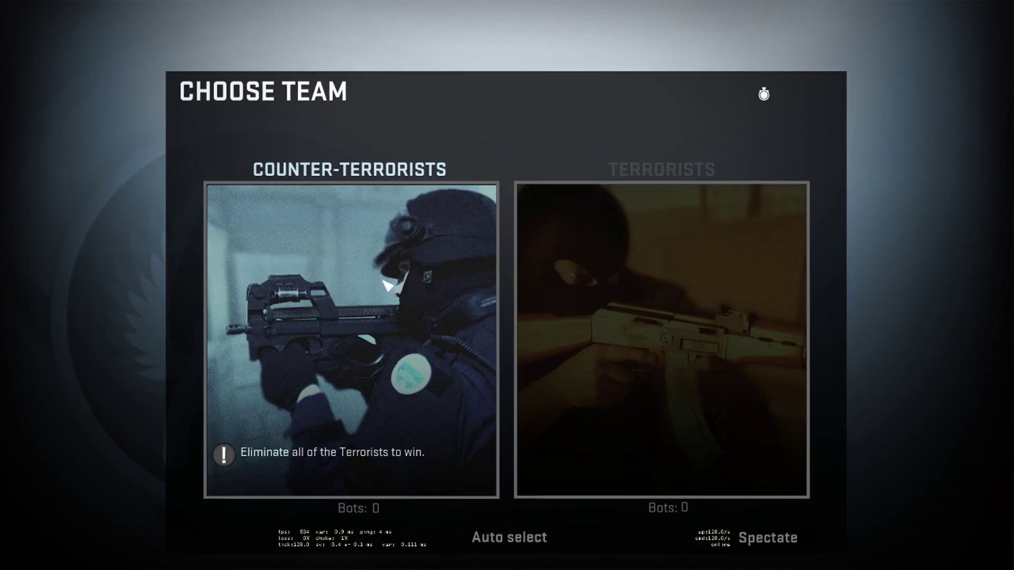
pyautogui.click(383, 283)
pyautogui.press('Tab')
pyautogui.press('w')
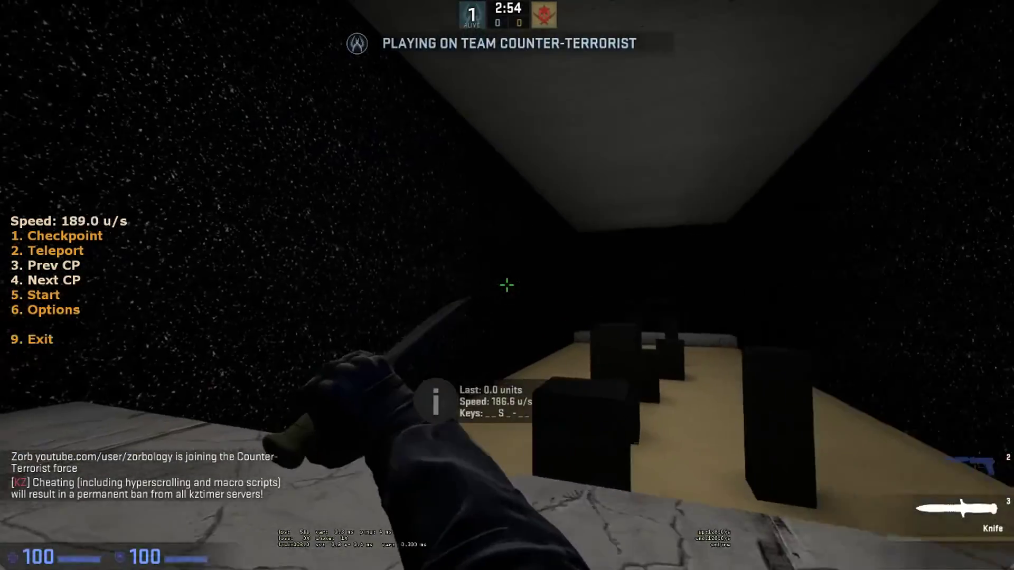
pyautogui.press('2')
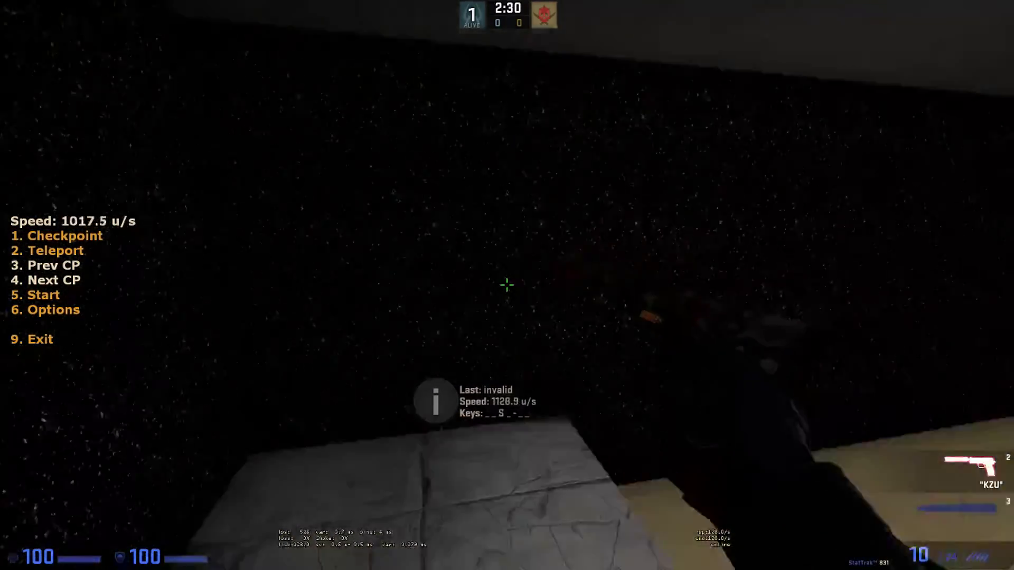
# Jump from the start platform across the first blocks to test the single-hop teleport back to the start.
pyautogui.press('w')
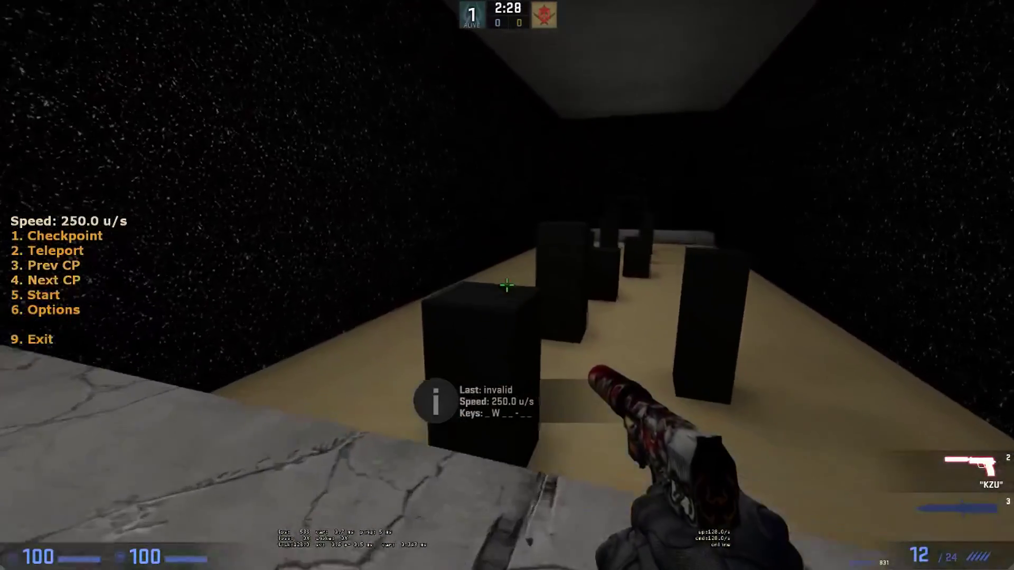
pyautogui.press('space')
pyautogui.press('ctrl')
pyautogui.press('a')
pyautogui.press('d')
pyautogui.press('space')
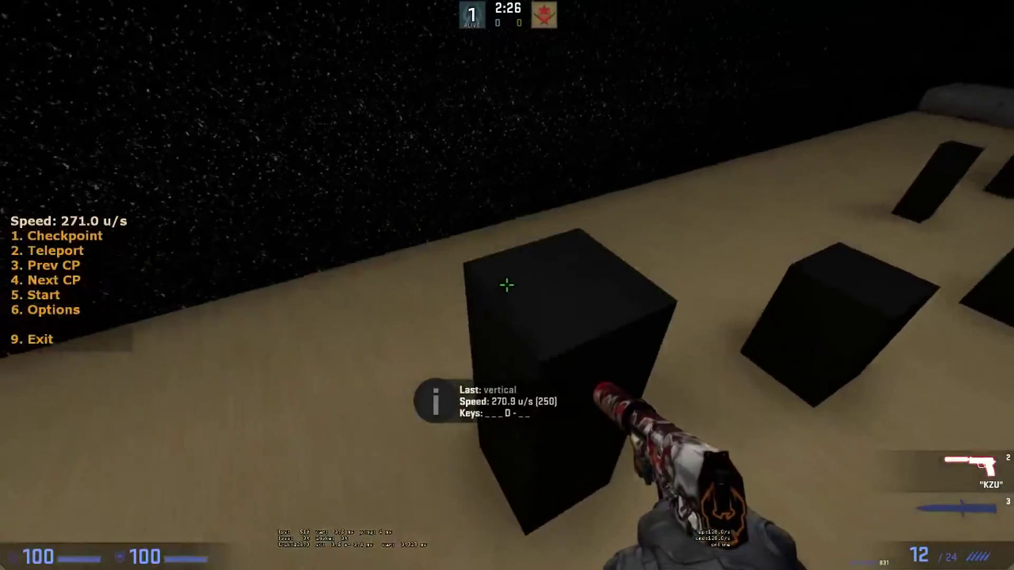
pyautogui.press('space')
pyautogui.press('a')
pyautogui.press('d')
pyautogui.press('space')
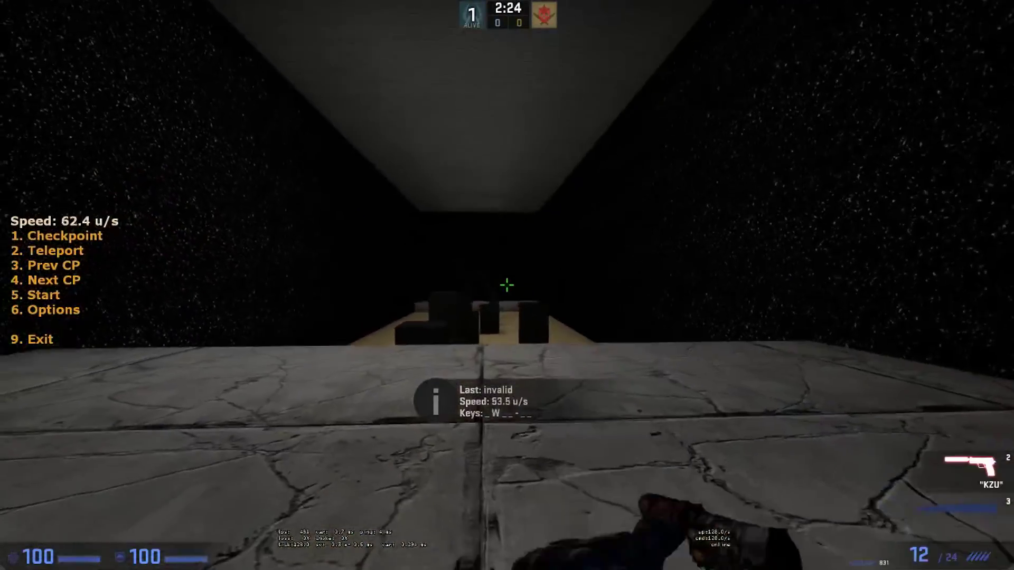
# Hop across every block once in sequence to test reaching the finish platform.
pyautogui.press('a')
pyautogui.press('d')
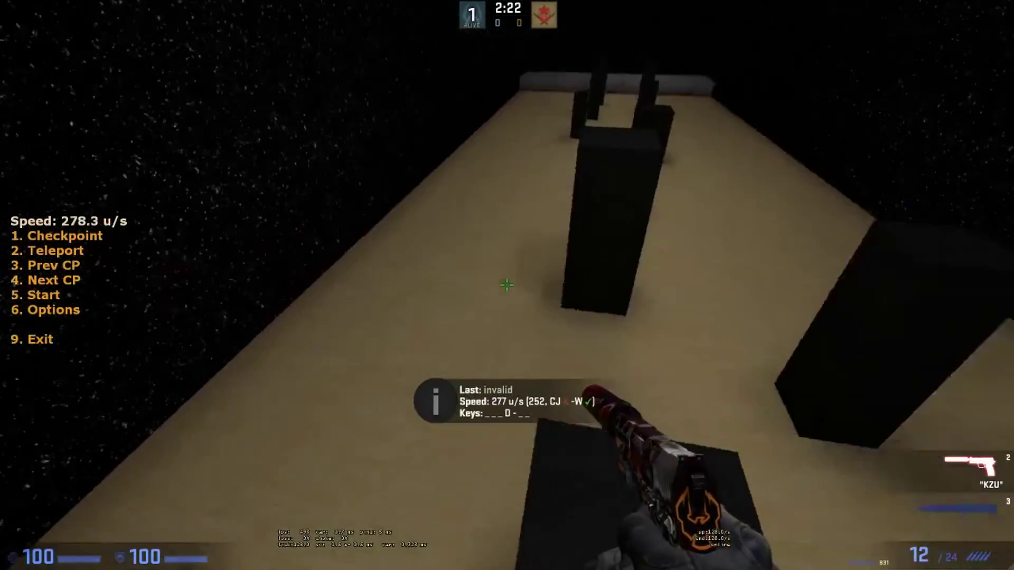
pyautogui.press('space')
pyautogui.press('a')
pyautogui.press('space')
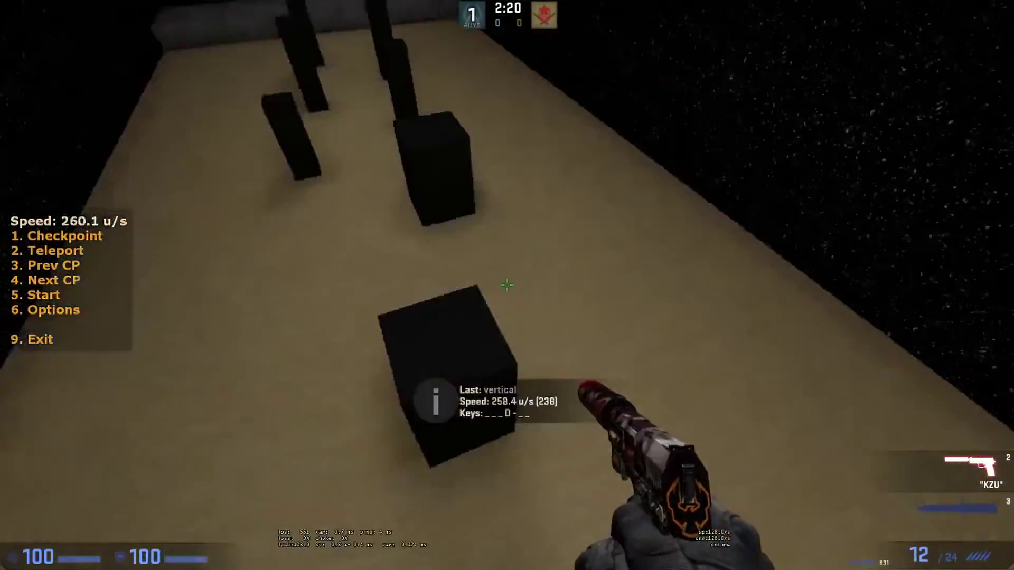
pyautogui.press('a')
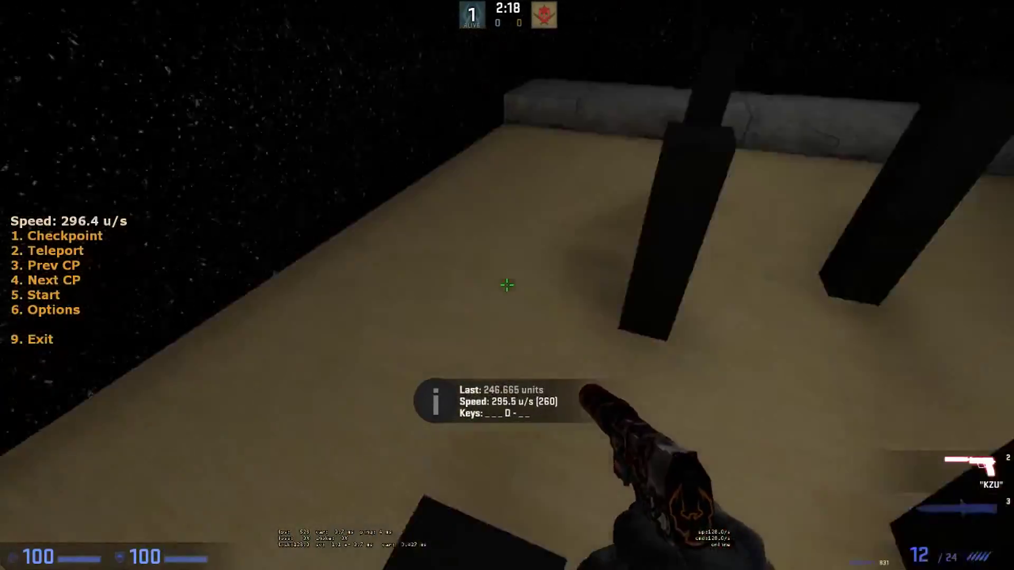
pyautogui.press('a')
pyautogui.press('d')
pyautogui.press('space')
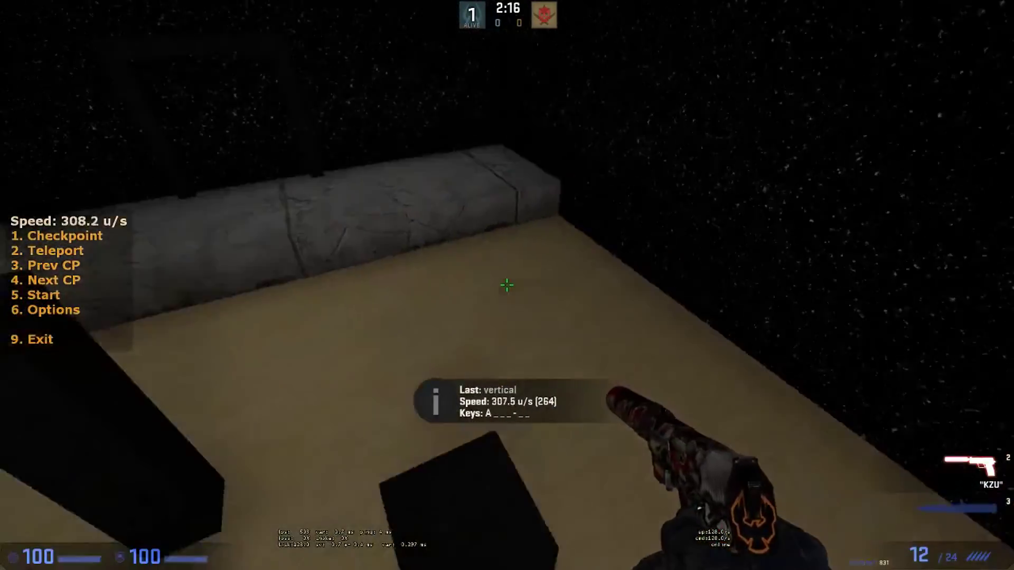
pyautogui.press('space')
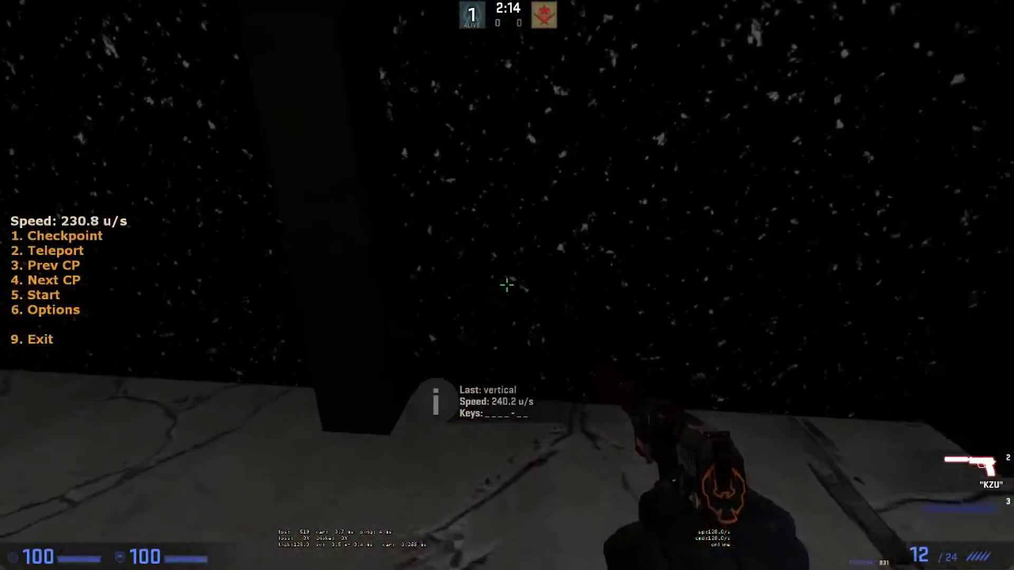
# Jump off the finish platform to test the floor teleport back to the start platform.
pyautogui.press('2')
pyautogui.press('a')
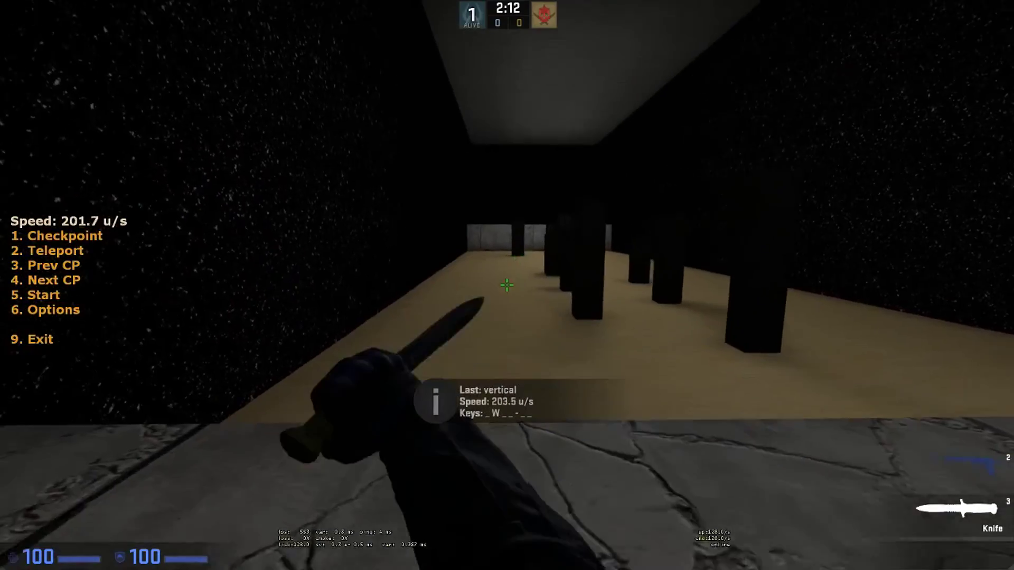
pyautogui.press('space')
pyautogui.press('a')
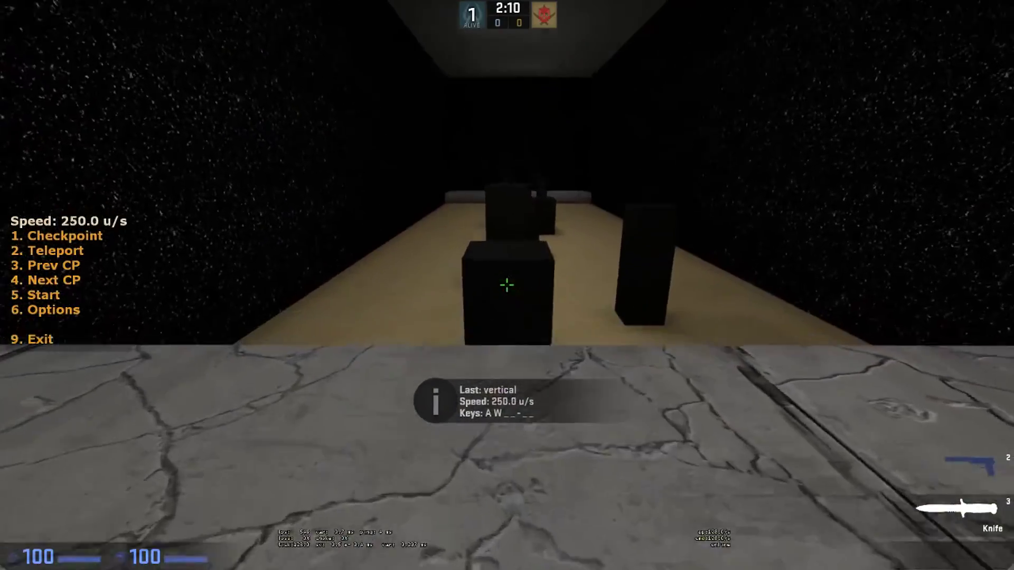
pyautogui.press('5')
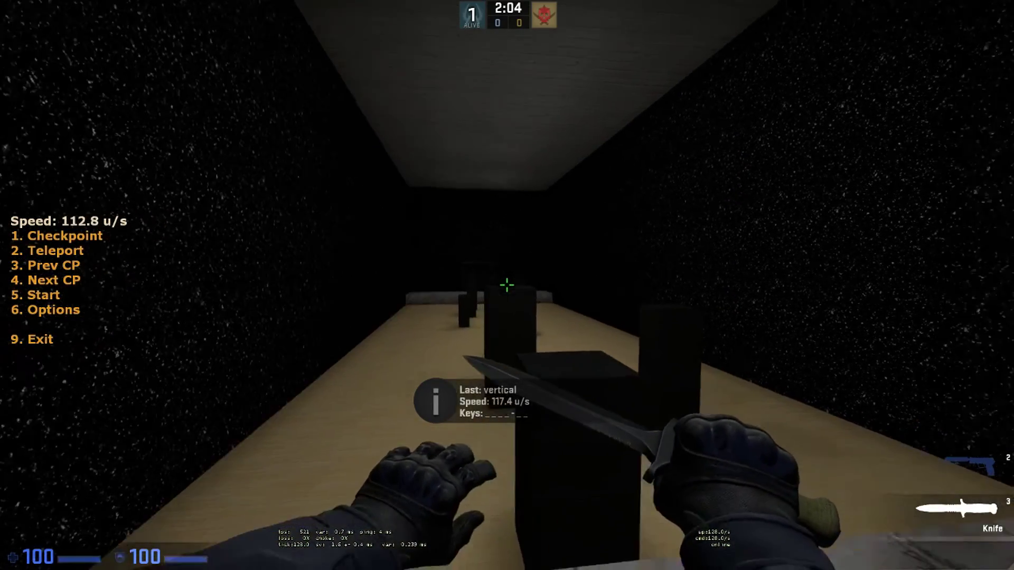
pyautogui.press('5')
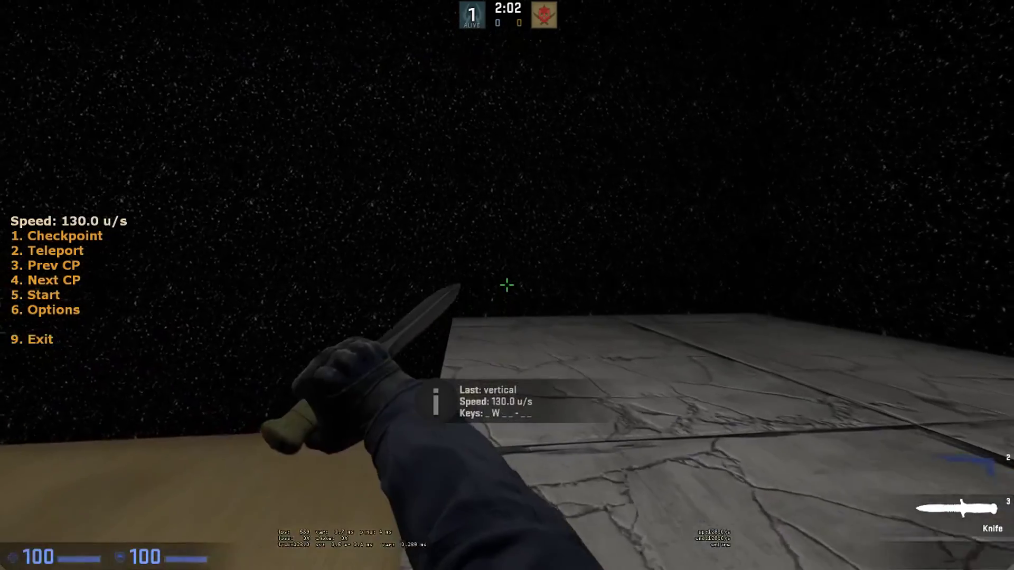
pyautogui.press('5')
pyautogui.press('a')
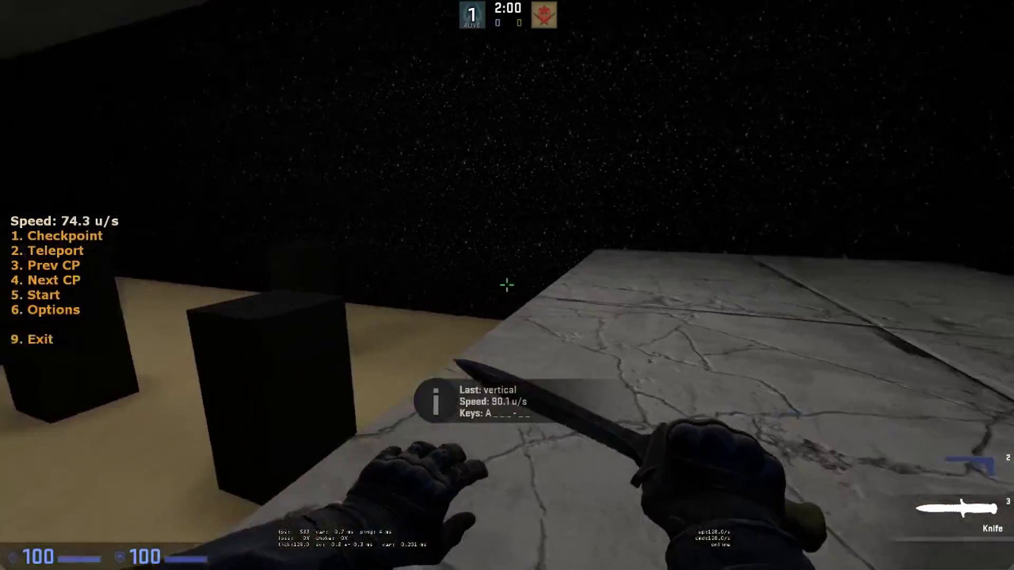
pyautogui.press('w')
pyautogui.click(507, 286)
pyautogui.press('a')
pyautogui.press('s')
pyautogui.click(507, 285)
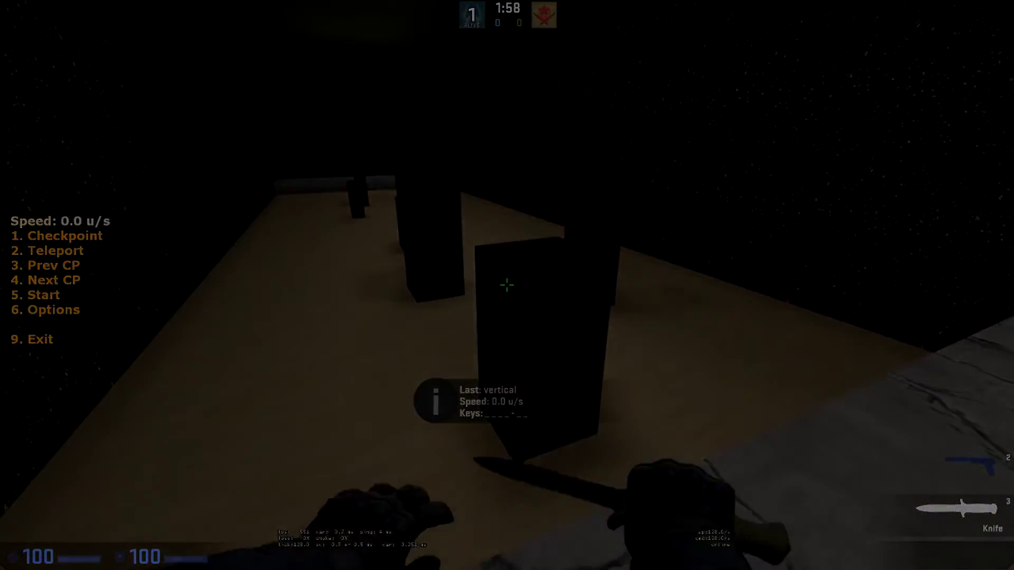